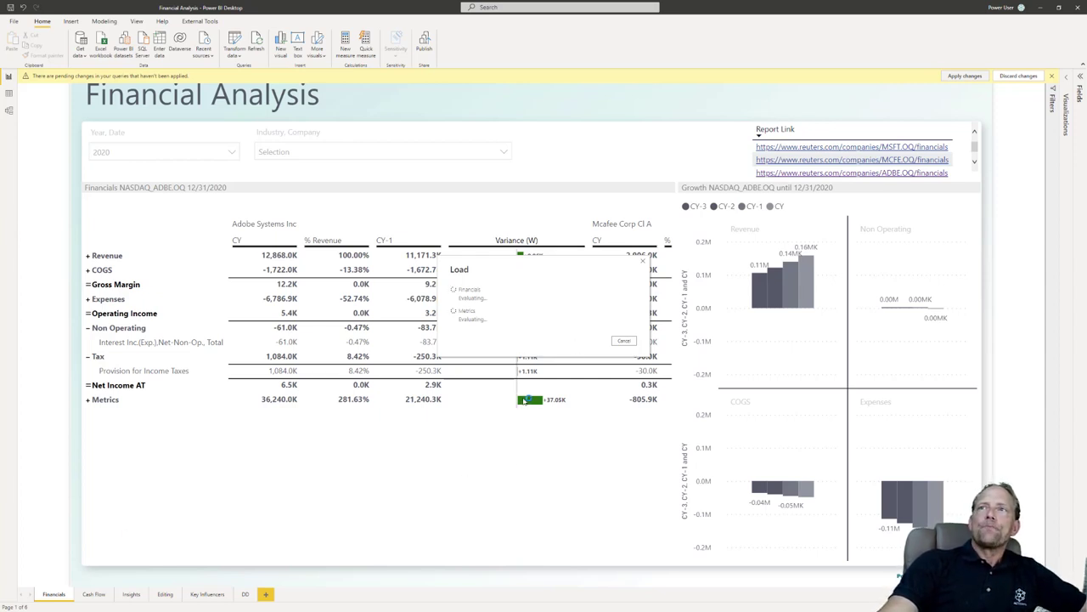
- Expand the Metrics group in the Financials matrix to view its line items, and collapse it again
{"action": "left_click_drag", "start_coordinate": [507, 255], "coordinate": [827, 219]}
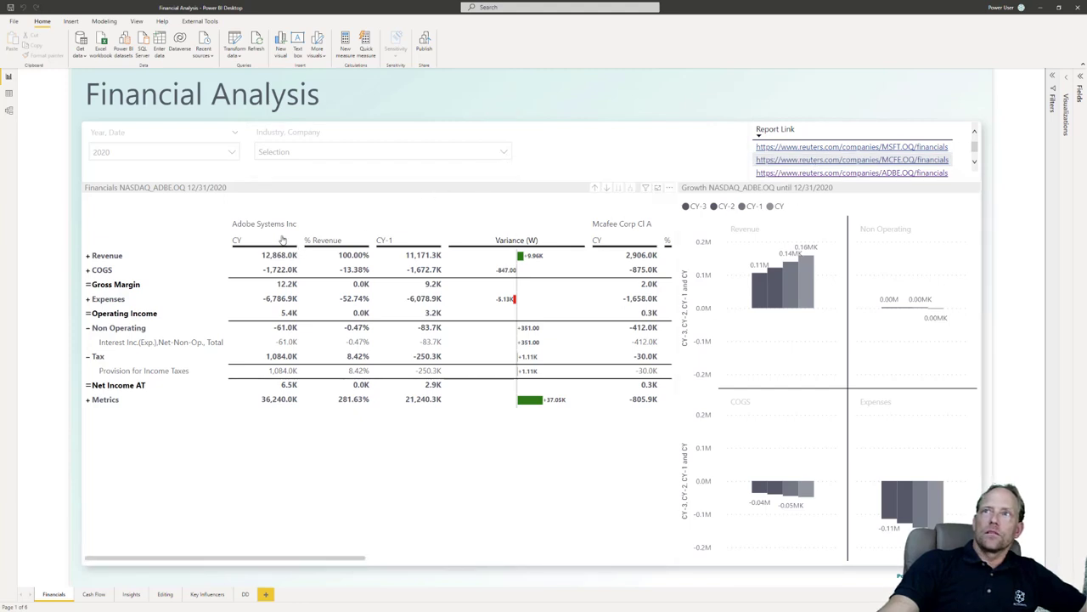
{"action": "mouse_move", "coordinate": [263, 226]}
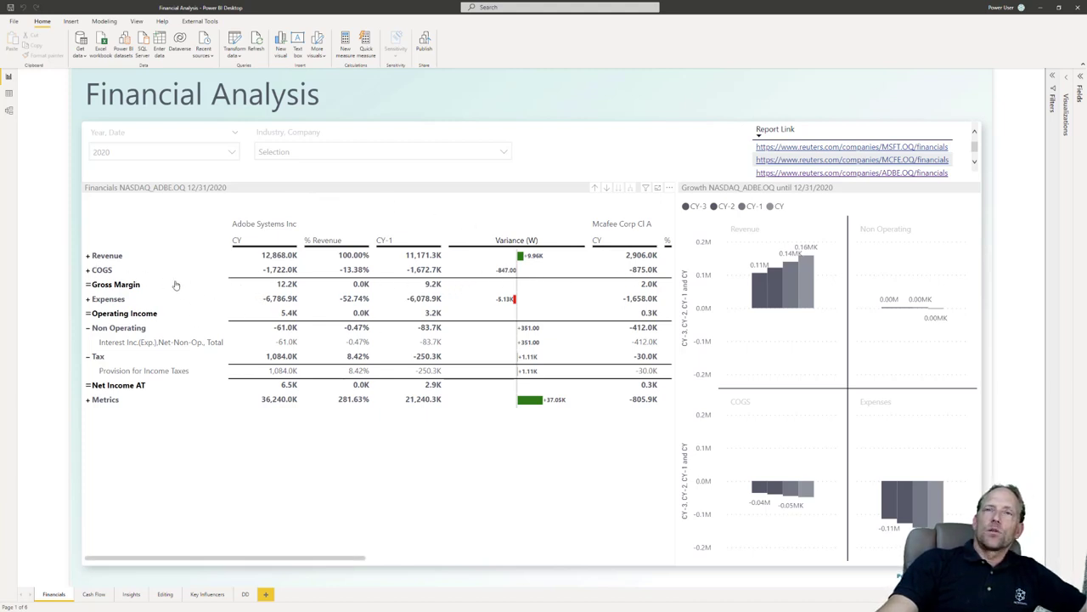
{"action": "mouse_move", "coordinate": [144, 305]}
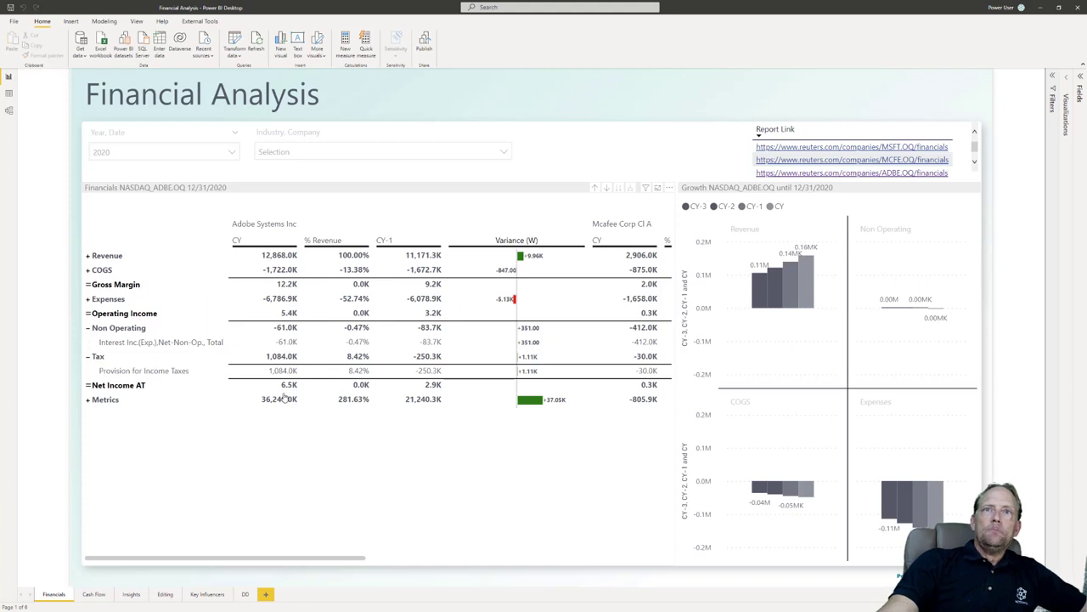
{"action": "left_click", "coordinate": [88, 401]}
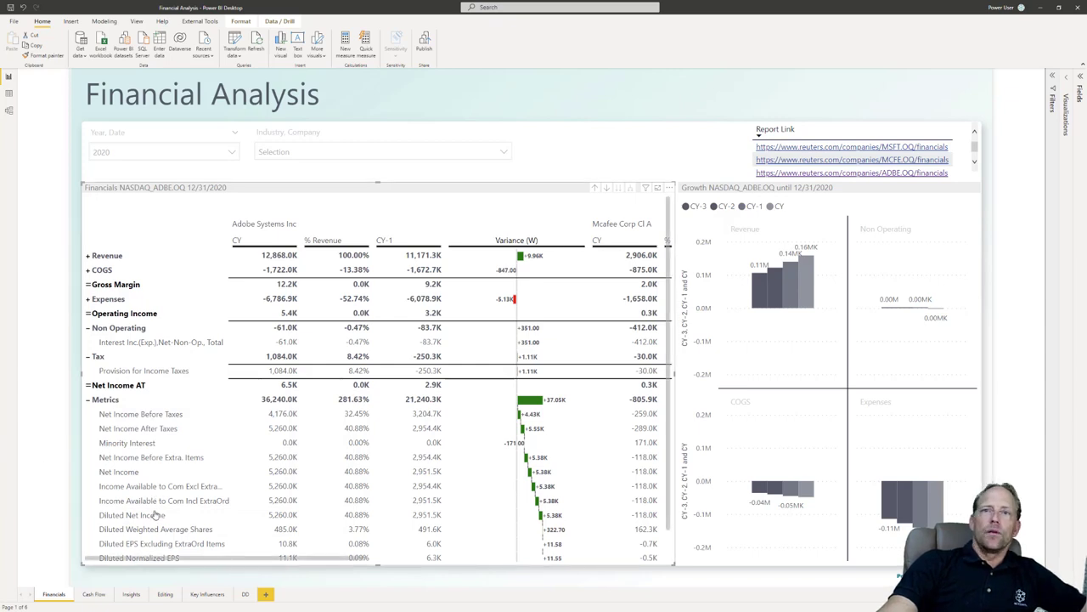
{"action": "left_click", "coordinate": [88, 400]}
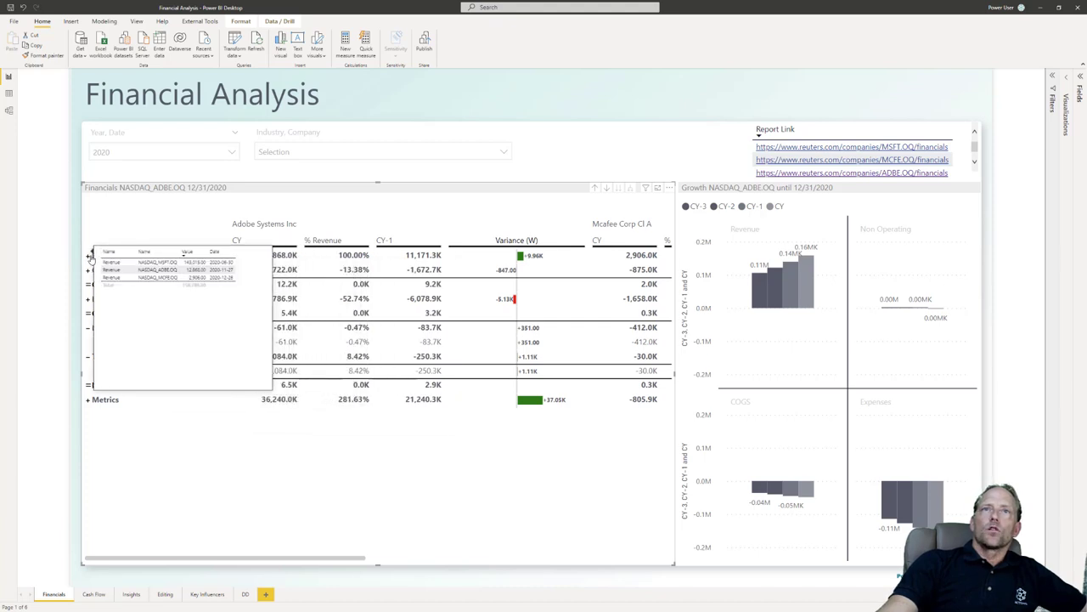
- Expand the Revenue and Expenses groups in the Financials matrix
{"action": "left_click", "coordinate": [88, 256]}
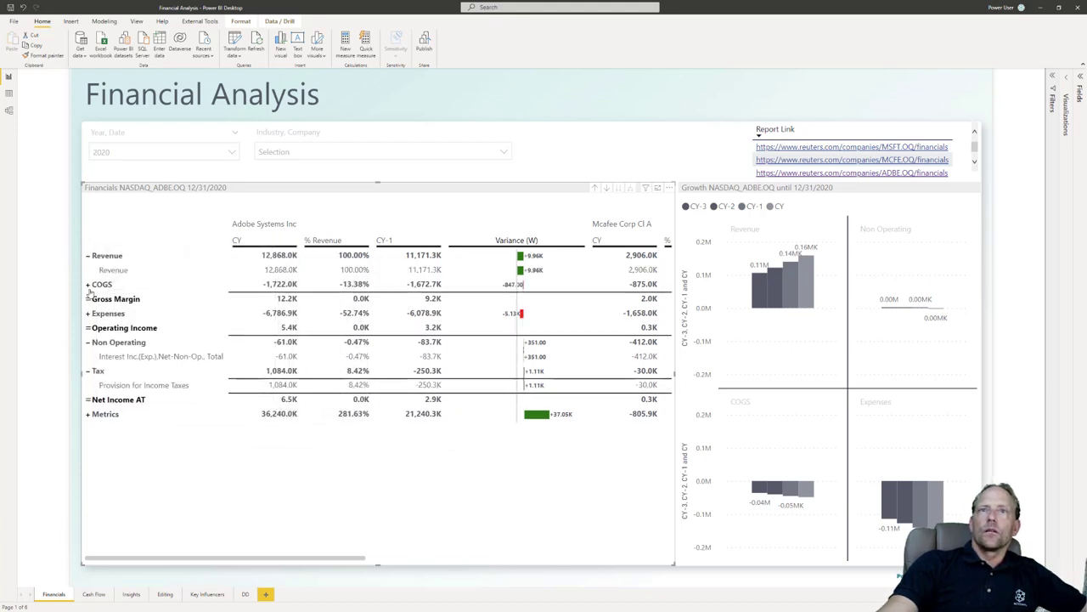
{"action": "left_click", "coordinate": [88, 313]}
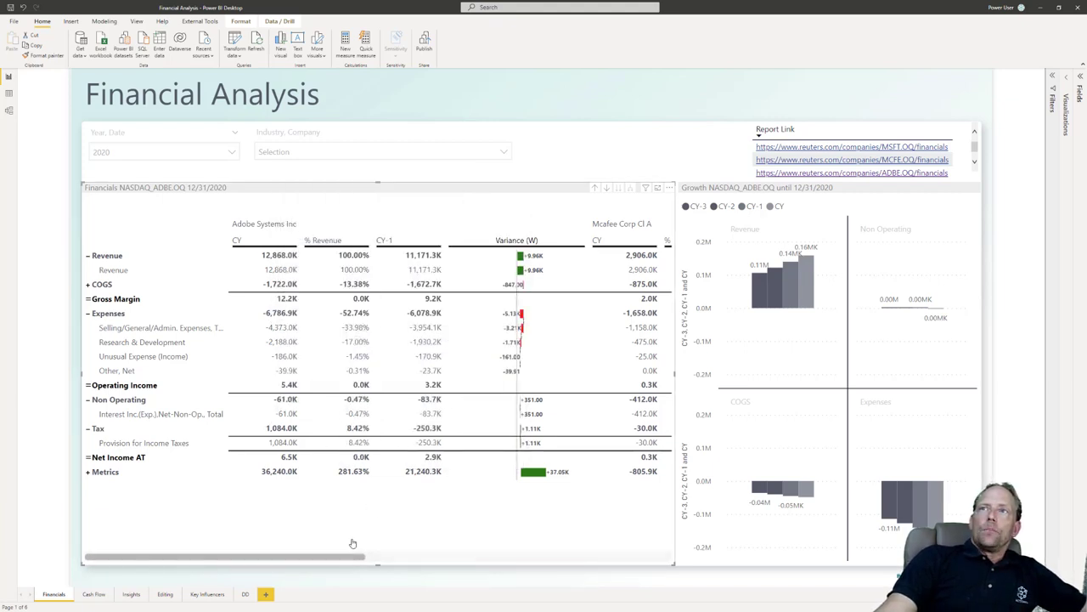
{"action": "left_click", "coordinate": [722, 191]}
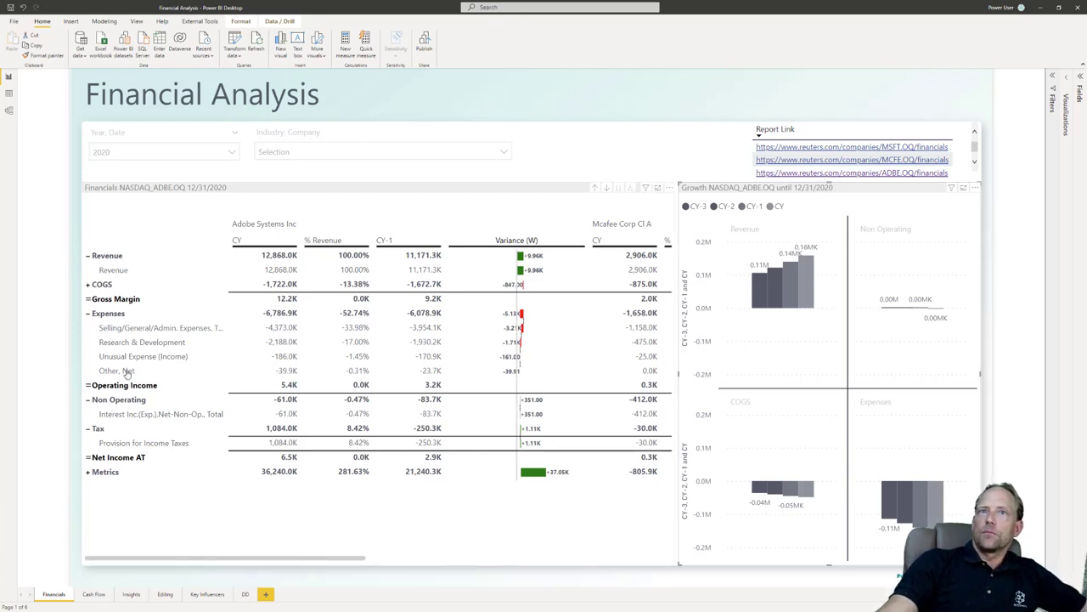
{"action": "mouse_move", "coordinate": [127, 257]}
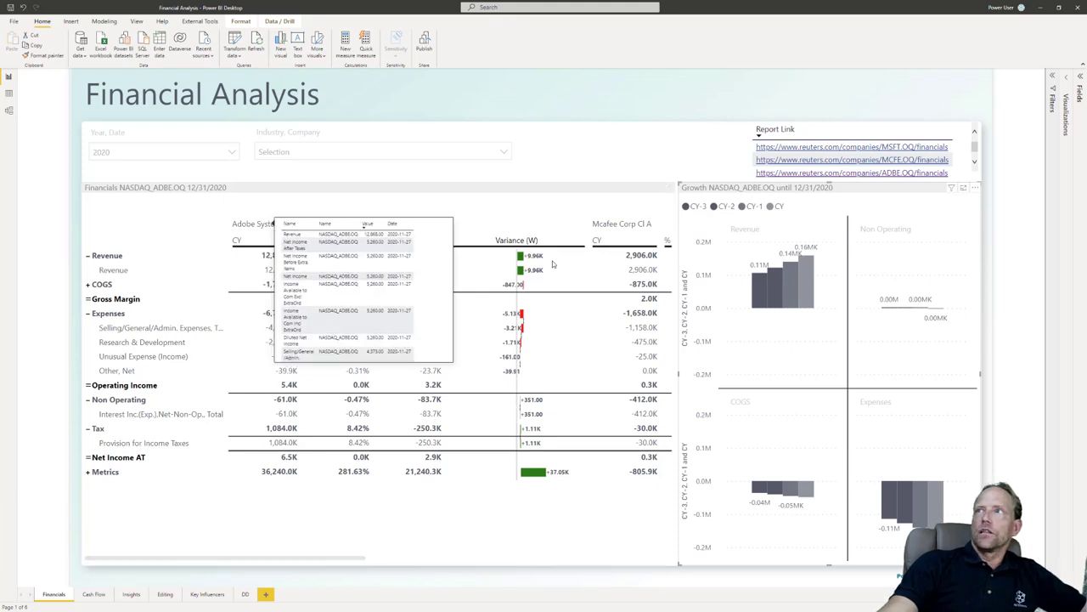
- Open the Reuters financials report link for ADBE.OQ and move its window clear of the matrix's Adobe CY column
{"action": "left_click", "coordinate": [888, 173]}
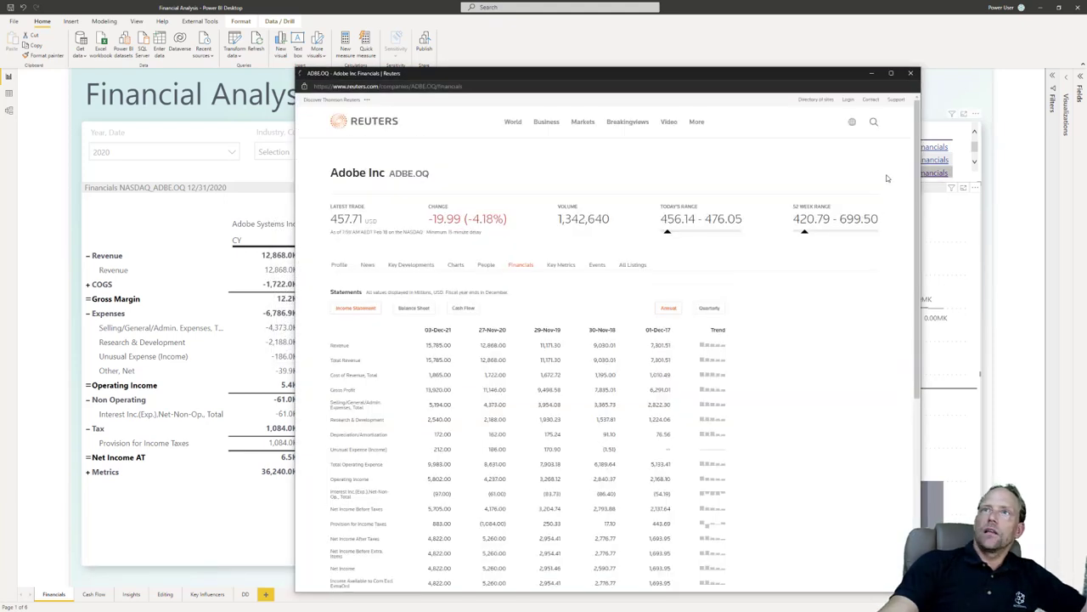
{"action": "left_click_drag", "start_coordinate": [507, 76], "coordinate": [550, 32]}
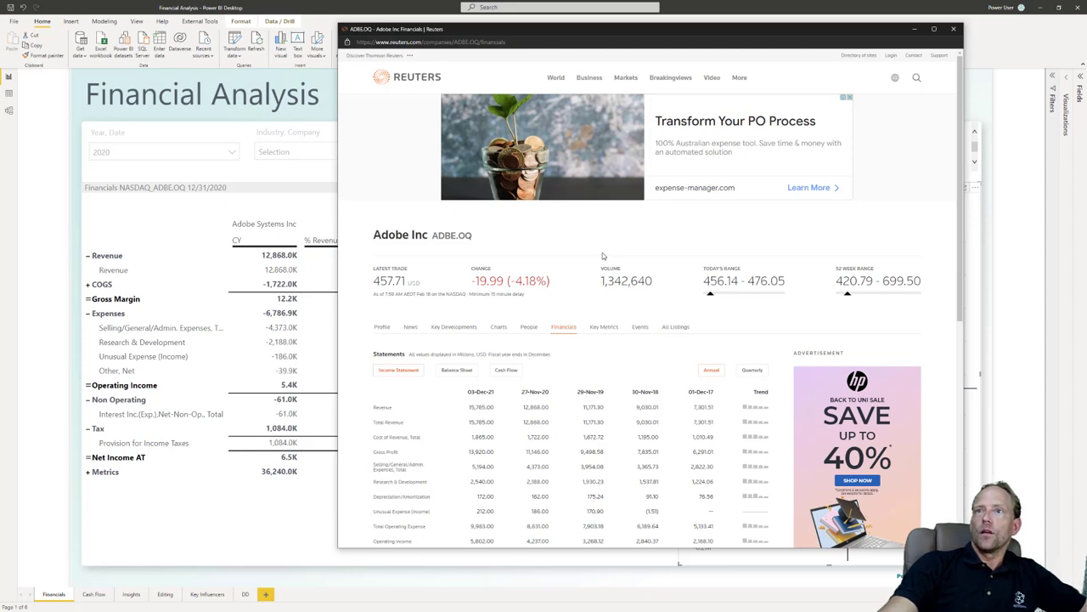
{"action": "scroll", "coordinate": [603, 255], "scroll_direction": "down", "scroll_amount": 6}
{"action": "scroll", "coordinate": [481, 357], "scroll_direction": "up", "scroll_amount": 3}
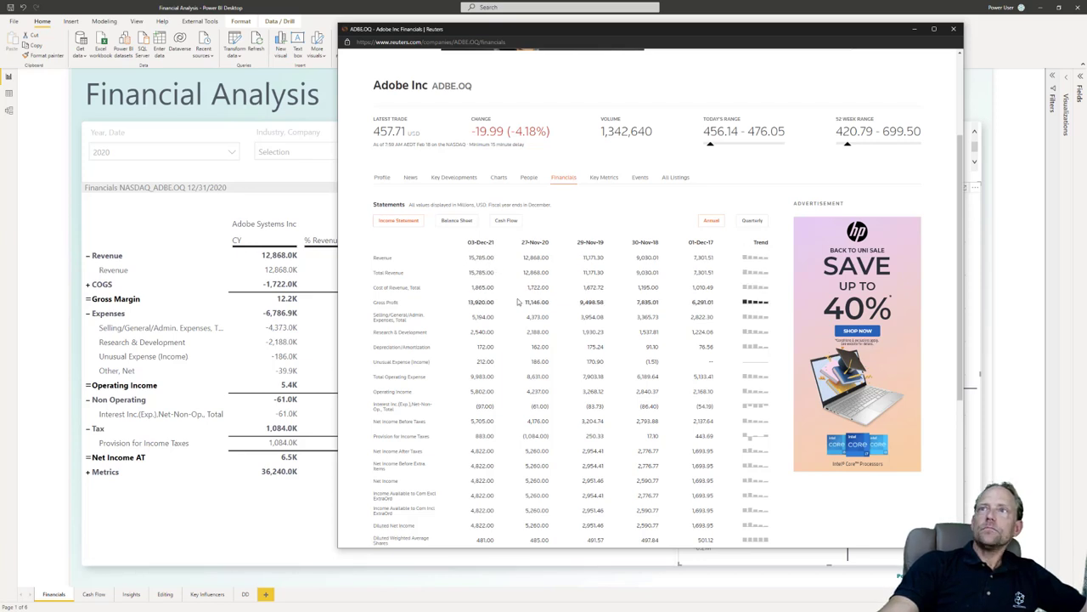
{"action": "left_click_drag", "start_coordinate": [522, 34], "coordinate": [578, 34]}
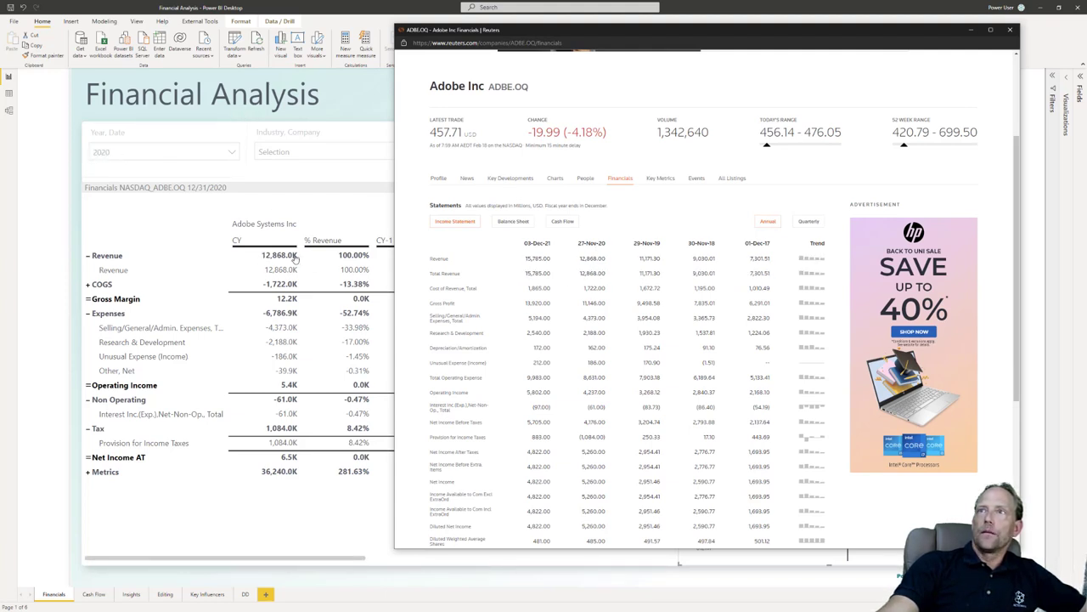
- Compare the matrix's Adobe revenue with Reuters, view the Cash Flow statement there, and return to the Income Statement
{"action": "mouse_move", "coordinate": [292, 260]}
{"action": "mouse_move", "coordinate": [225, 268]}
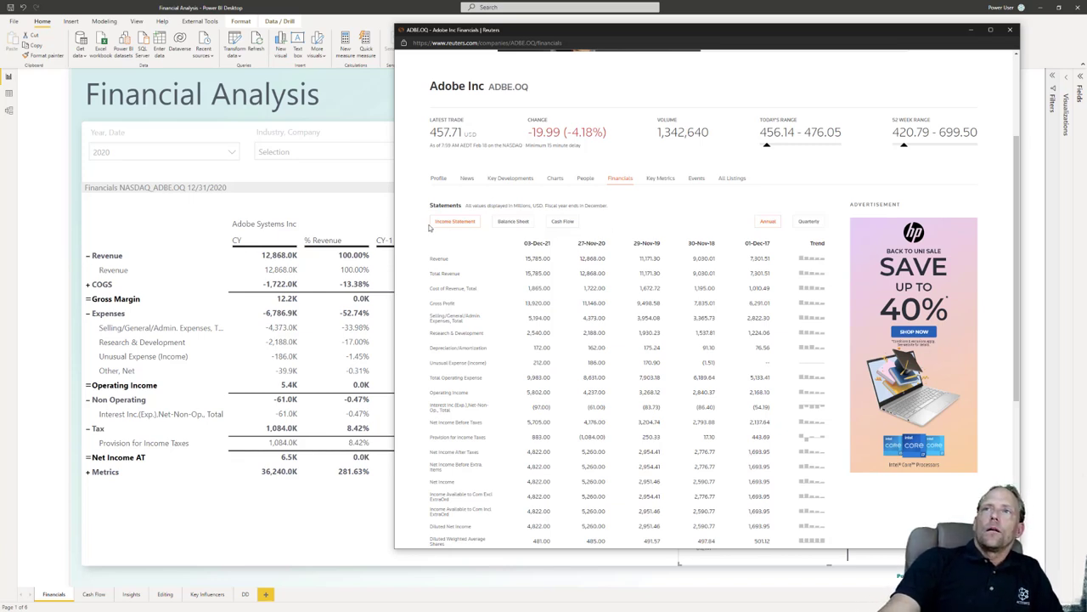
{"action": "left_click", "coordinate": [571, 225]}
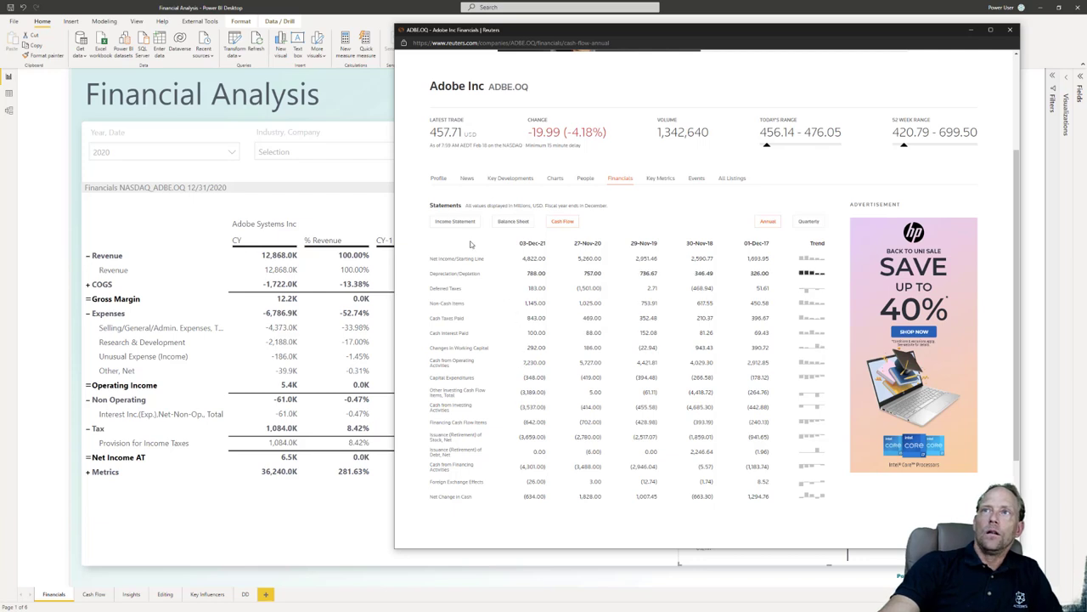
{"action": "left_click", "coordinate": [460, 226]}
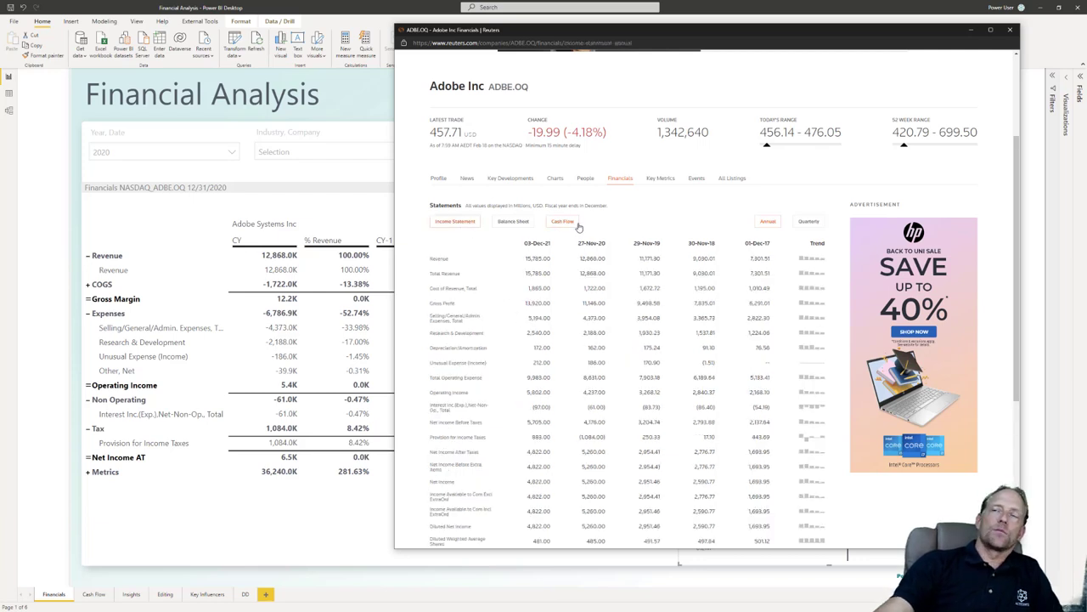
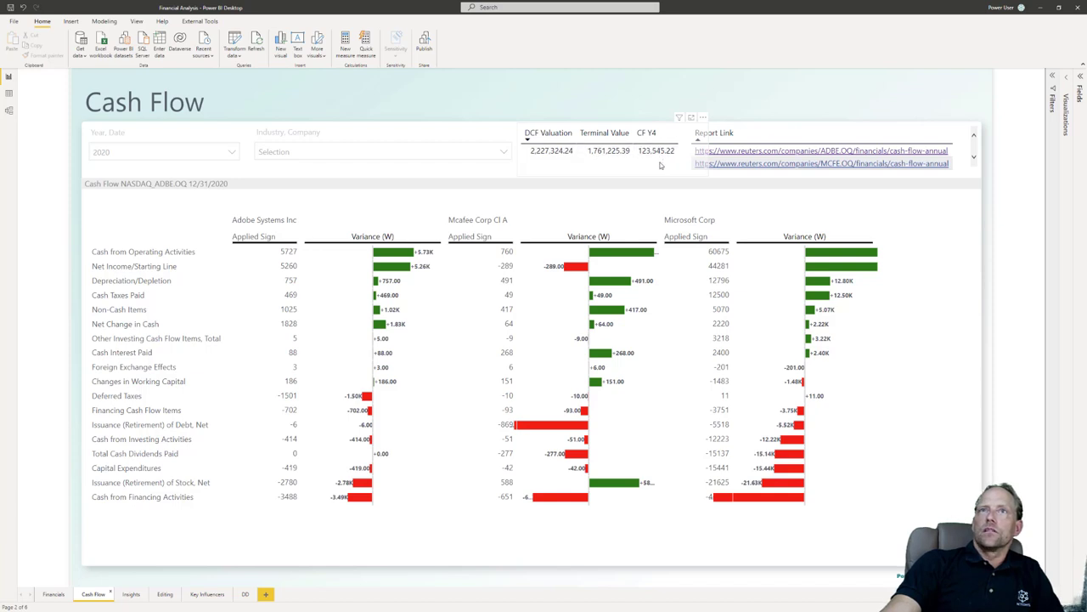
- Filter the Cash Flow report page by Industry, Company to Adobe Systems Inc only
{"action": "left_click", "coordinate": [505, 153]}
{"action": "left_click", "coordinate": [292, 205]}
{"action": "left_click", "coordinate": [433, 116]}
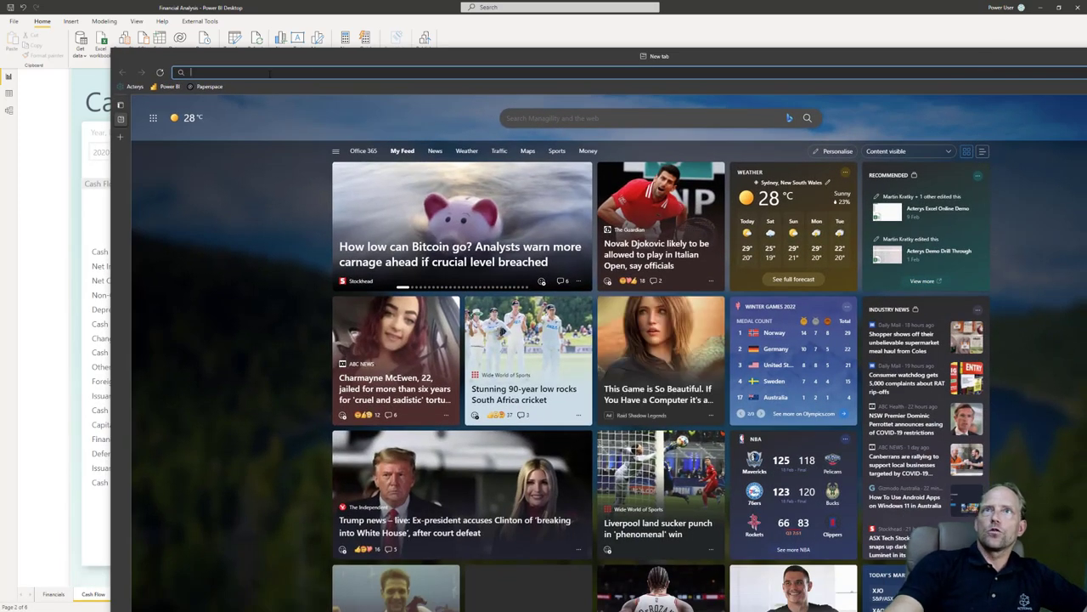
- Search the web for "adobe market cap", compare the market cap with the report's DCF Valuation, and return to the Cash Flow page
{"action": "type", "text": "adobe"}
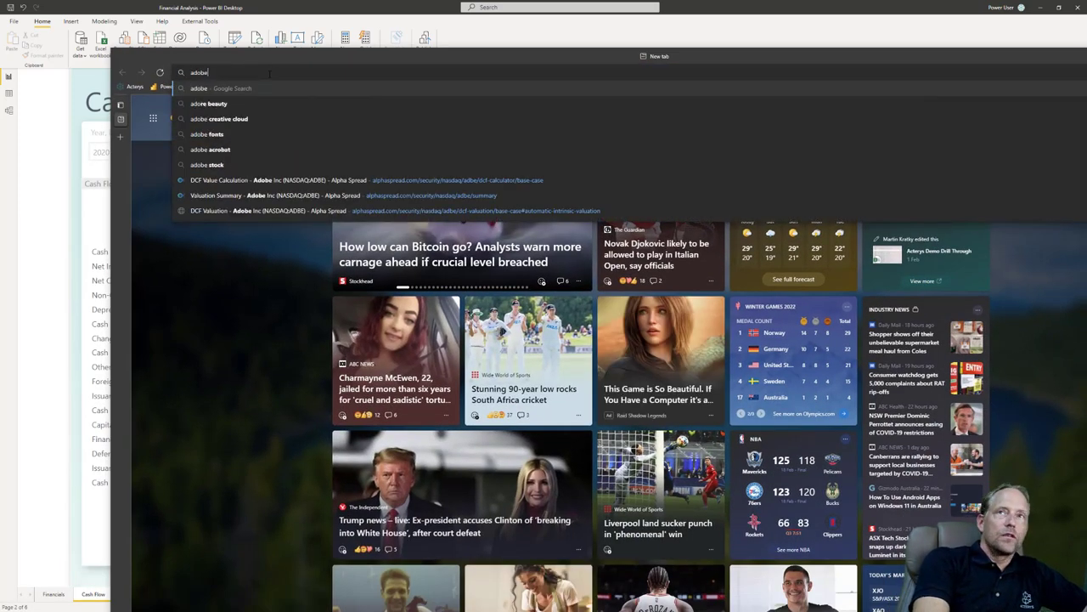
{"action": "type", "text": " market cap"}
{"action": "key", "text": "Return"}
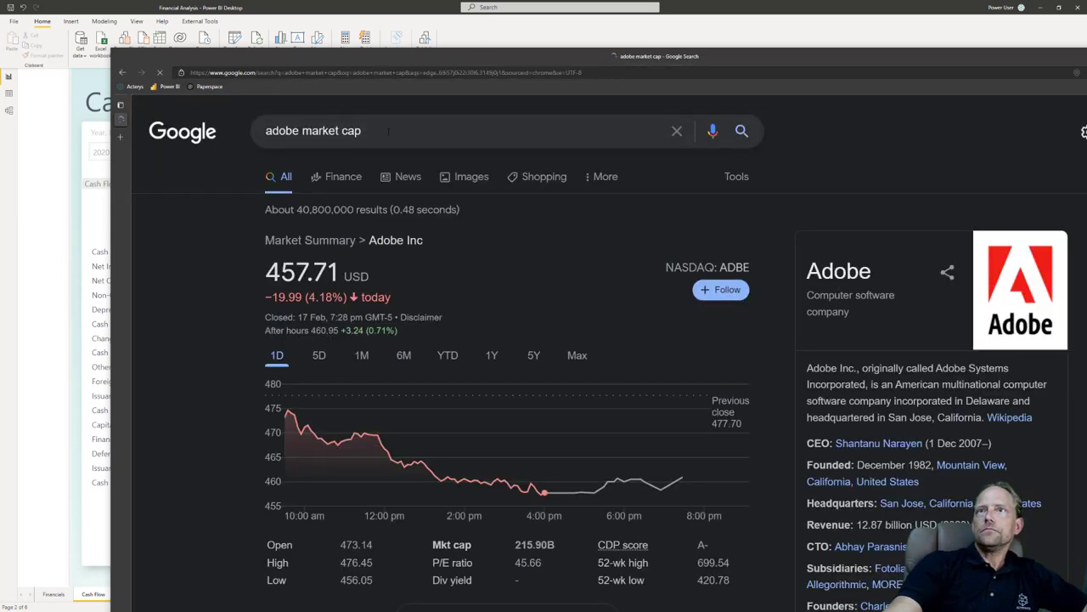
{"action": "scroll", "coordinate": [538, 487], "scroll_direction": "down", "scroll_amount": 1}
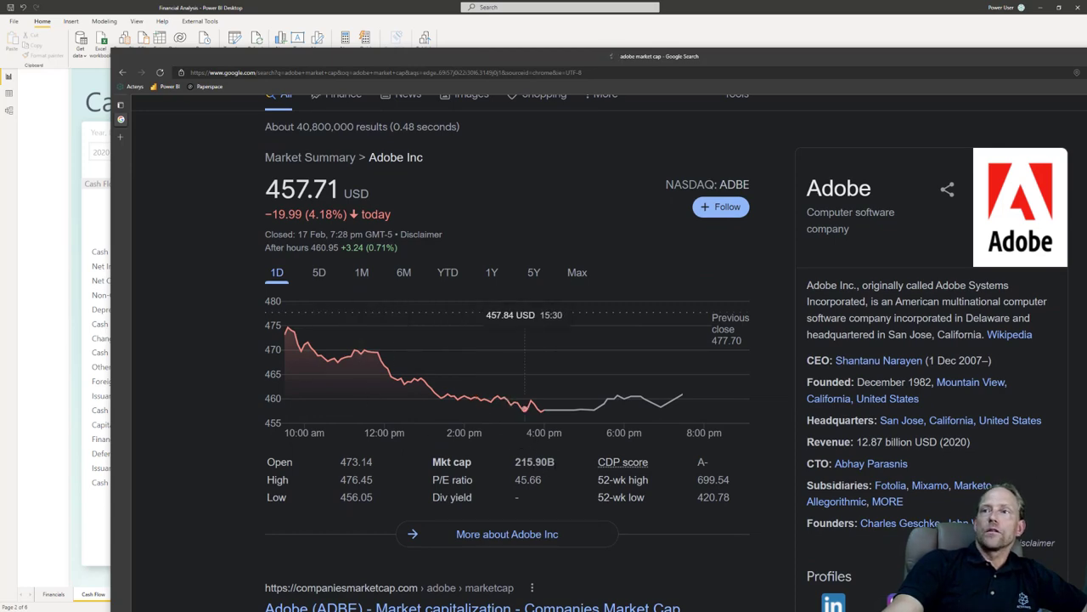
{"action": "left_click_drag", "start_coordinate": [650, 53], "coordinate": [650, 294]}
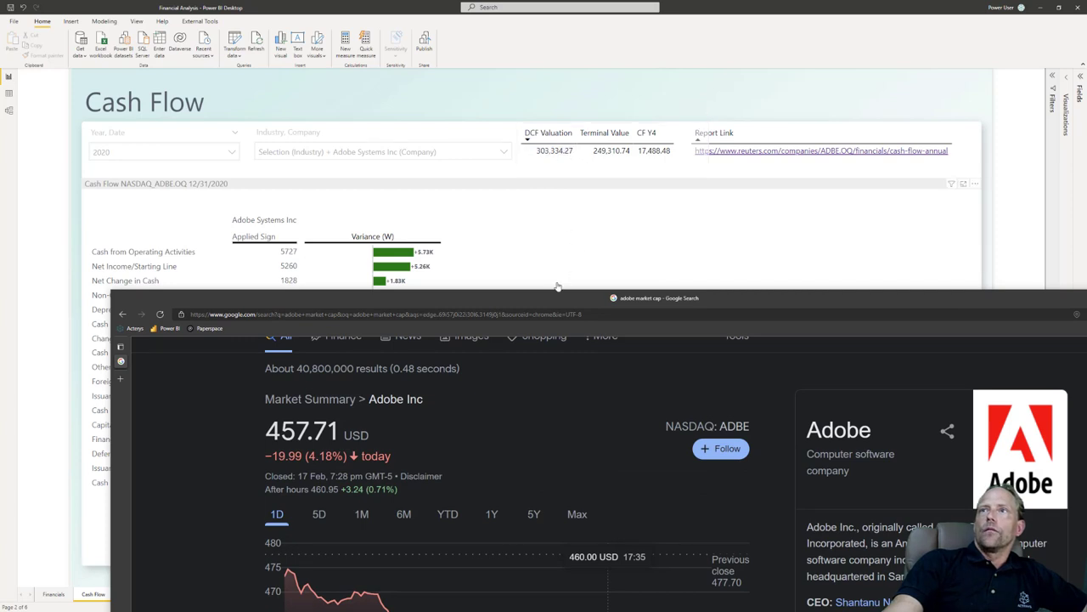
{"action": "key", "text": "alt+Tab"}
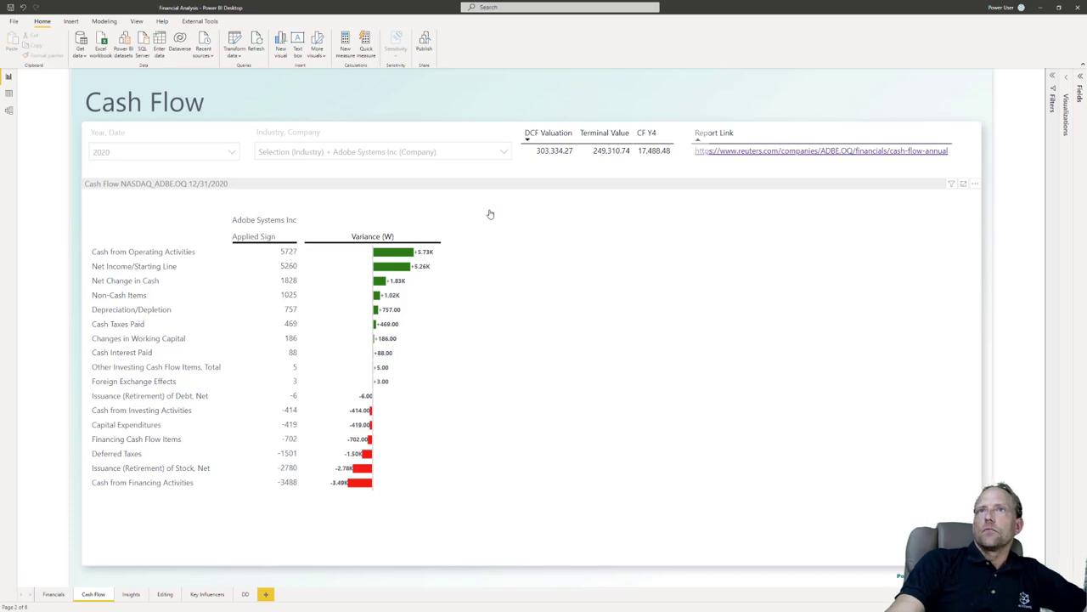
- Change the Industry, Company filter on the Cash Flow page to Microsoft Corp only
{"action": "left_click", "coordinate": [504, 152]}
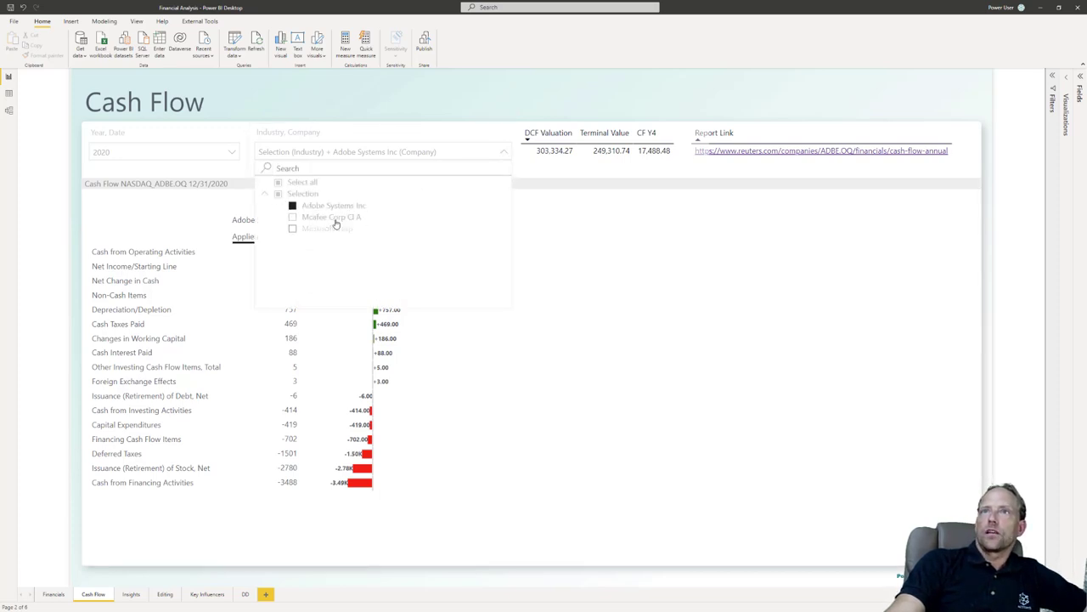
{"action": "left_click", "coordinate": [318, 228]}
{"action": "left_click", "coordinate": [469, 117]}
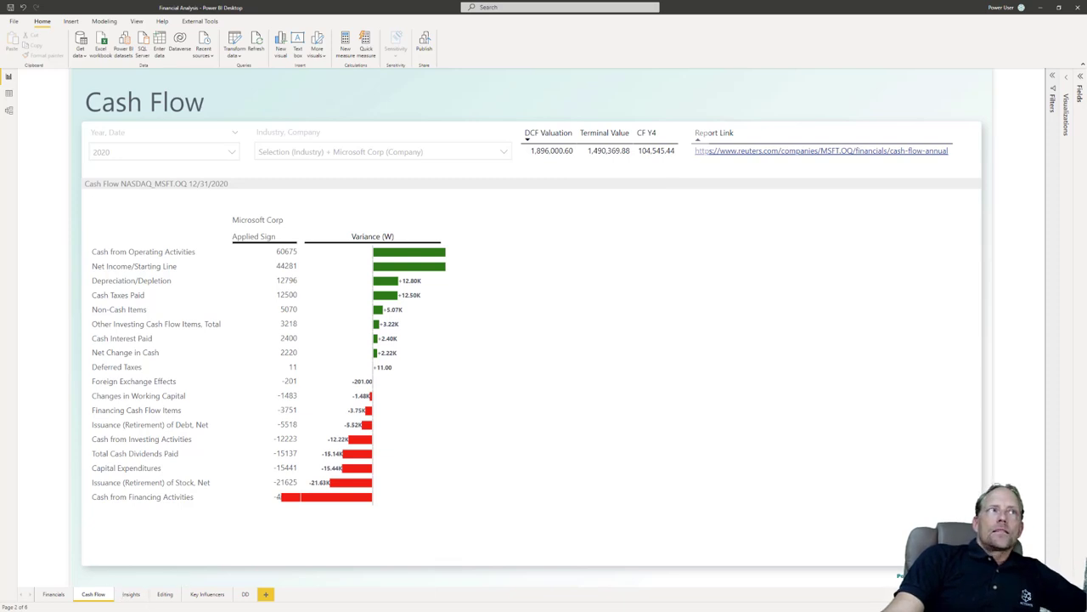
- Switch to the Multi Page Loads slide and bring up the Reuters ADBE.OQ window over it to examine its address
{"action": "key", "text": "alt+Tab"}
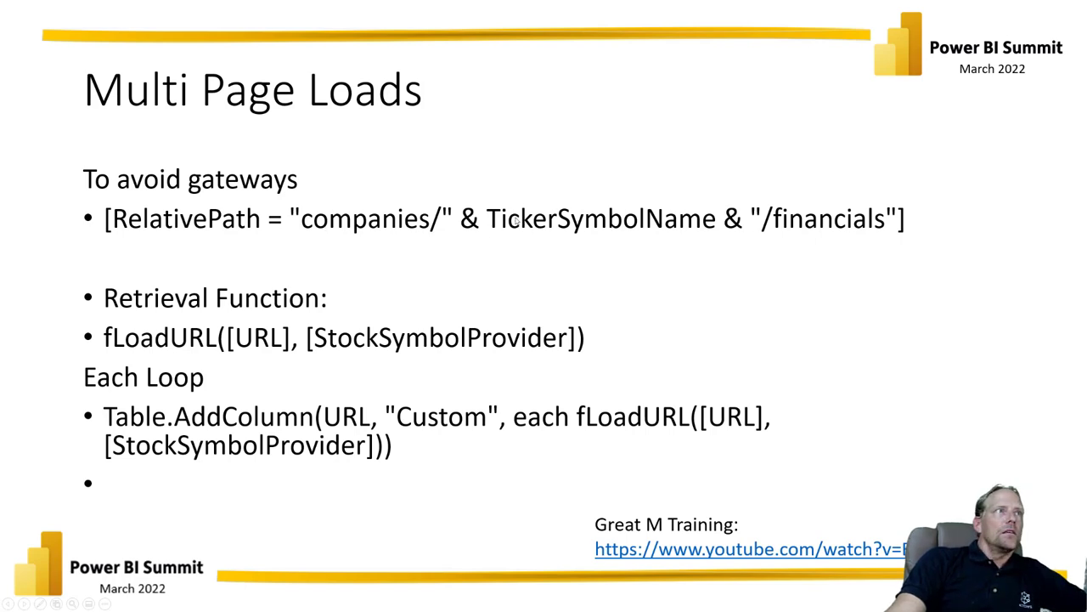
{"action": "key", "text": "alt+Tab"}
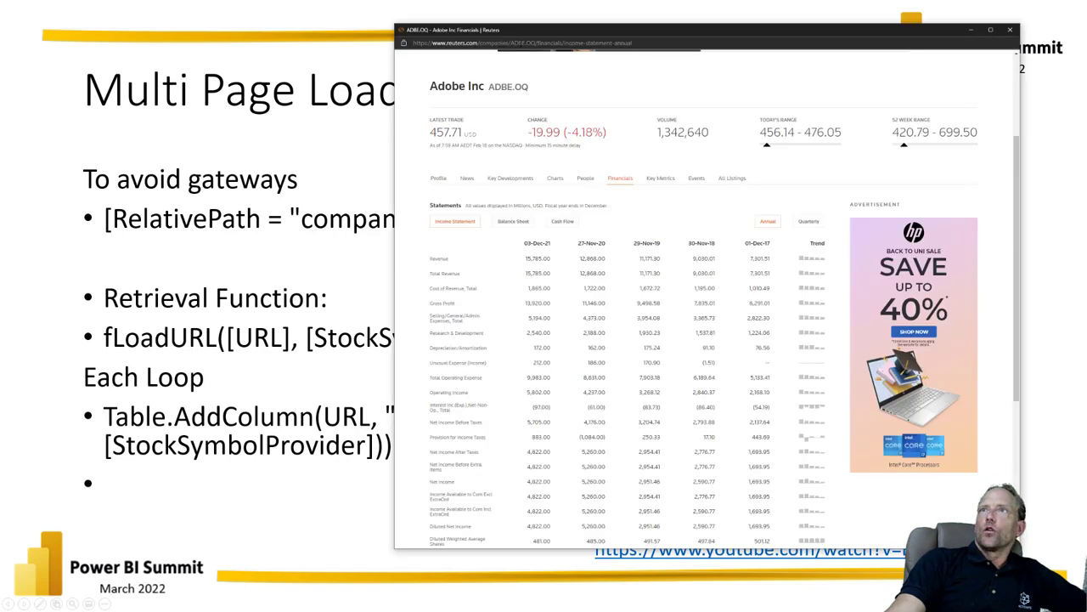
{"action": "left_click", "coordinate": [422, 43]}
{"action": "key", "text": "alt+Tab"}
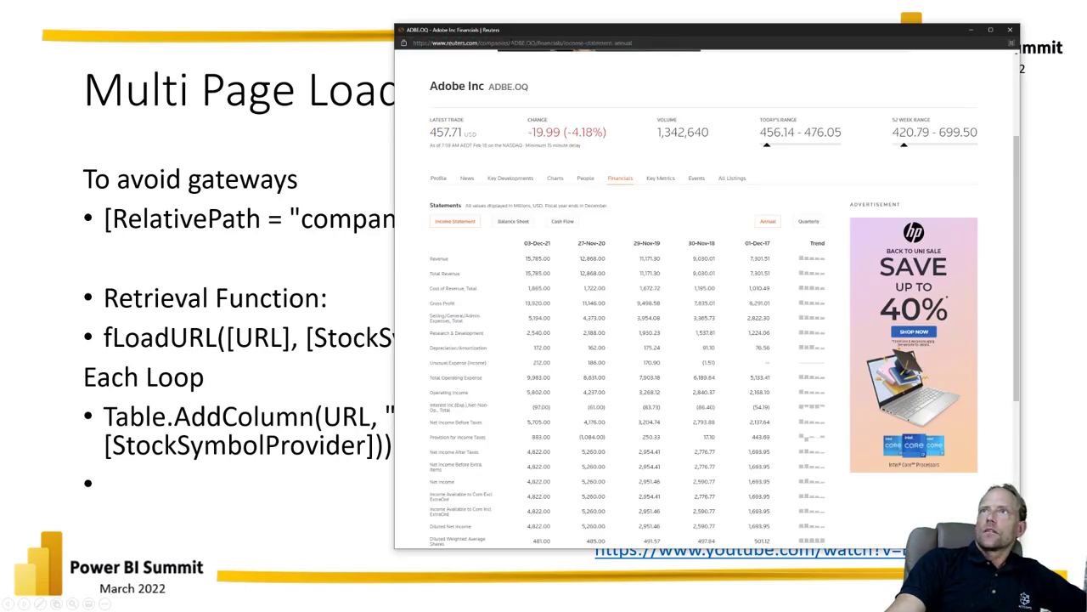
{"action": "left_click_drag", "start_coordinate": [414, 42], "coordinate": [511, 43]}
{"action": "key", "text": "alt+Tab"}
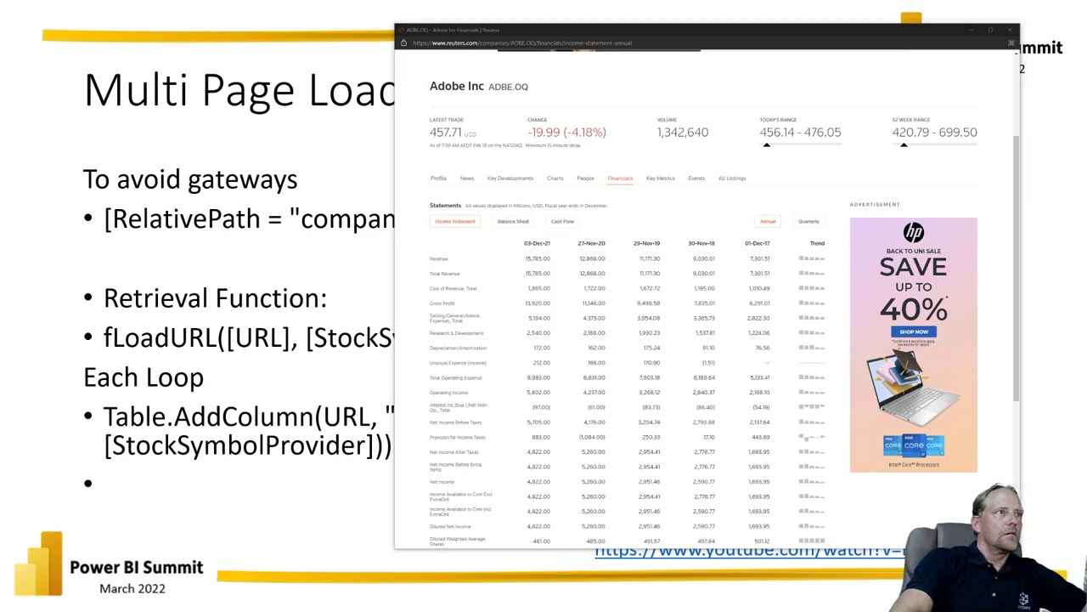
- Magnify the screen to 300% and highlight the full address of the Reuters income statement page
{"action": "key", "text": "super+plus"}
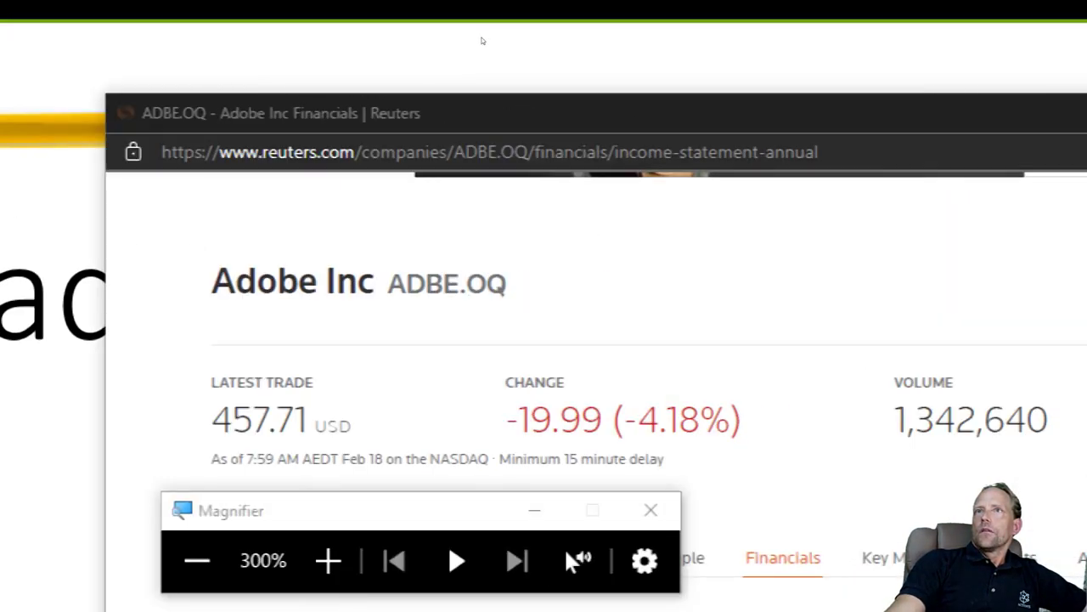
{"action": "left_click_drag", "start_coordinate": [161, 152], "coordinate": [766, 152]}
{"action": "left_click_drag", "start_coordinate": [615, 54], "coordinate": [648, 48]}
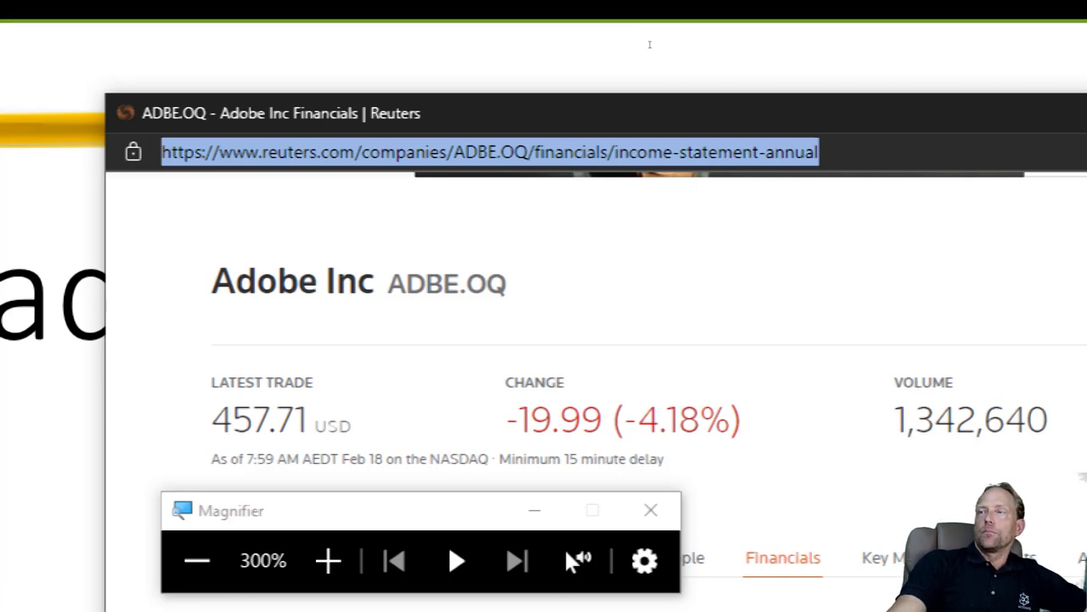
- Look further down the Reuters income statement, reset the magnification to 100%, and return to the Multi Page Loads slide
{"action": "scroll", "coordinate": [573, 85], "scroll_direction": "down", "scroll_amount": 5}
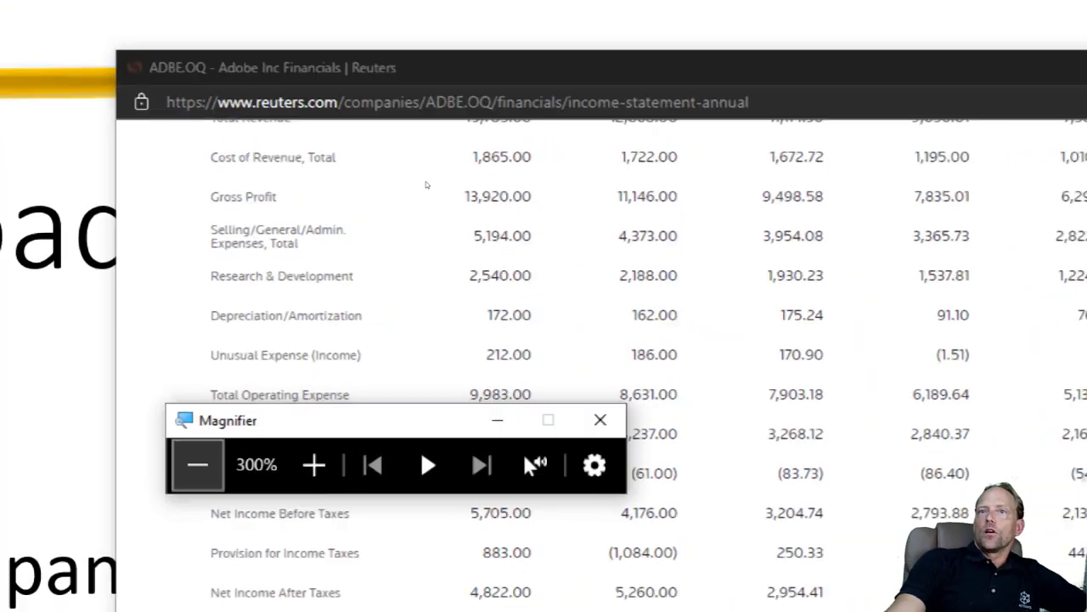
{"action": "left_click", "coordinate": [197, 463]}
{"action": "left_click", "coordinate": [197, 463]}
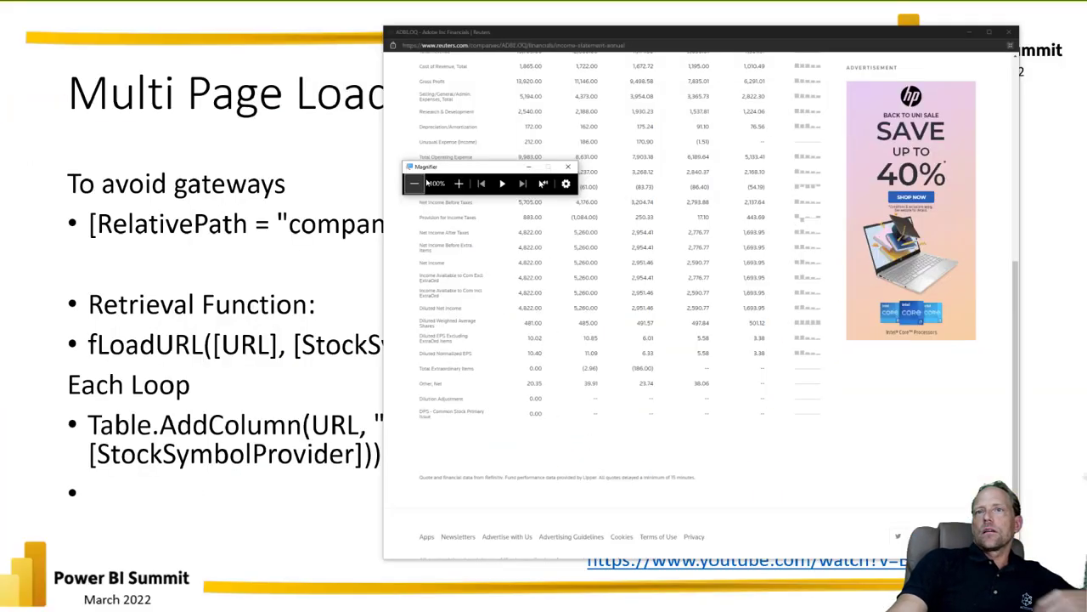
{"action": "left_click", "coordinate": [365, 192]}
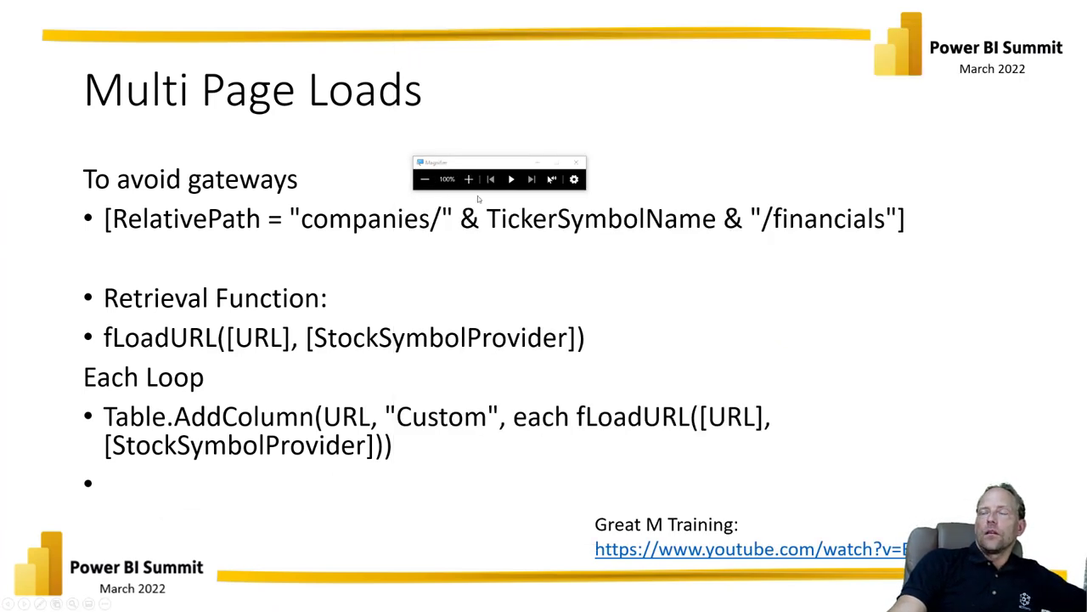
{"action": "key", "text": "Right"}
{"action": "key", "text": "Left"}
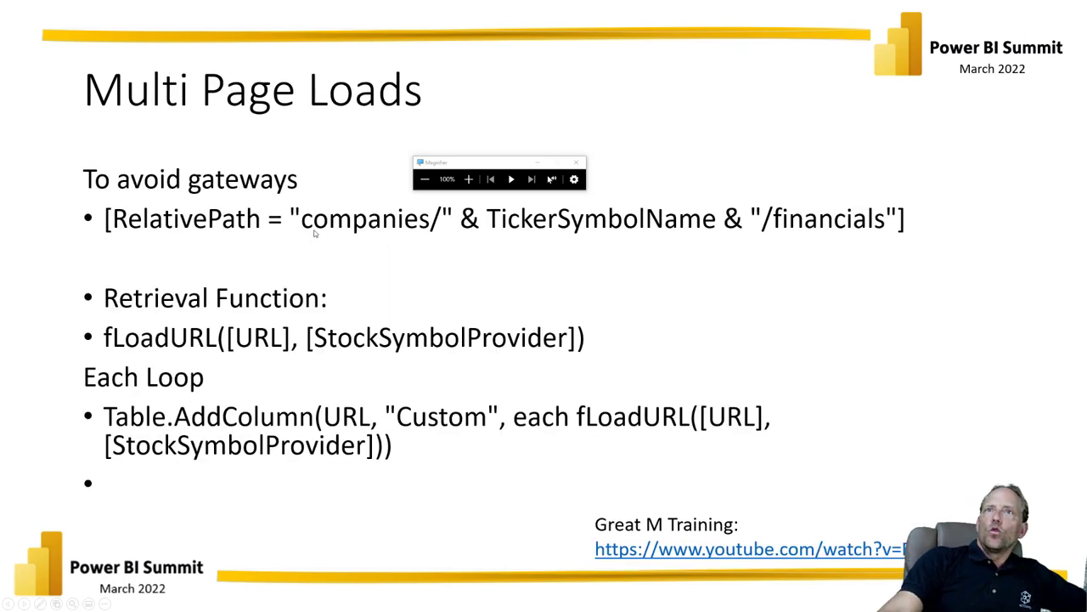
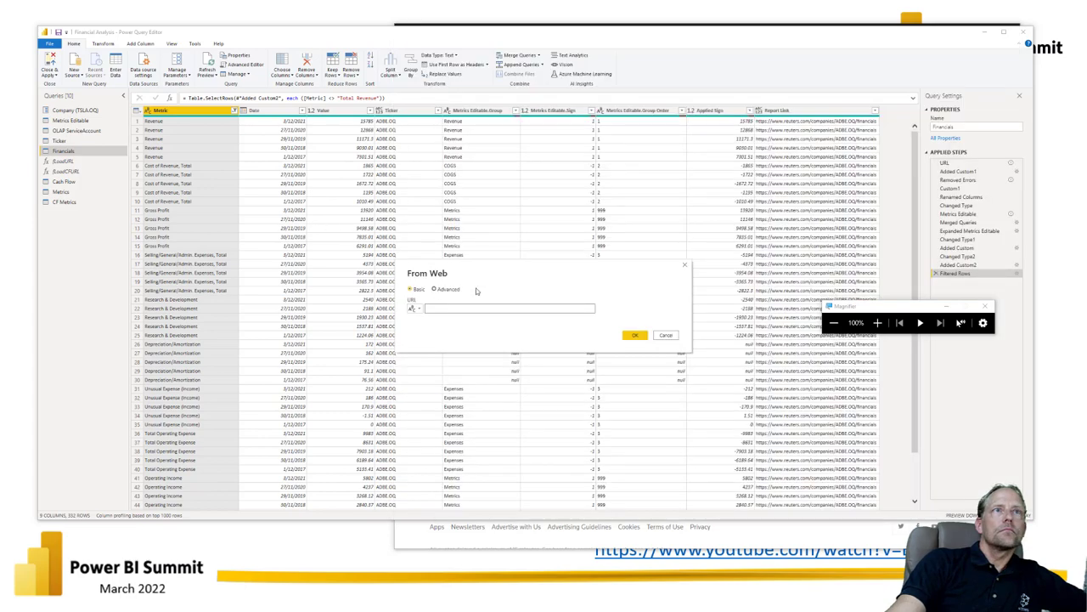
{"action": "type", "text": "www.reuters.com/companies/ADBE.OQ/financials/income-statement-annual"}
{"action": "left_click", "coordinate": [635, 335]}
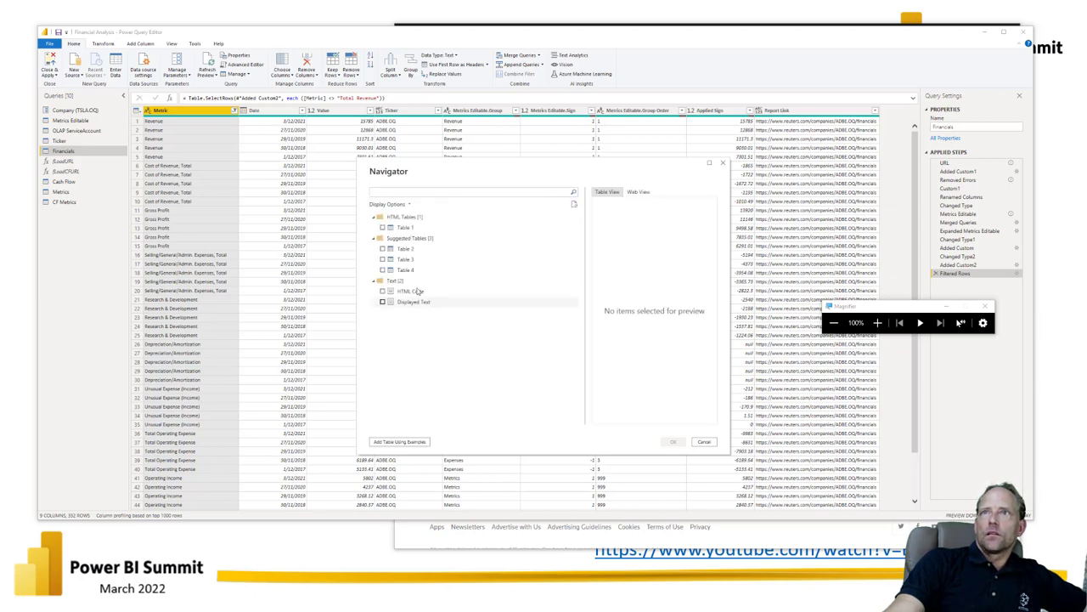
{"action": "left_click", "coordinate": [411, 249]}
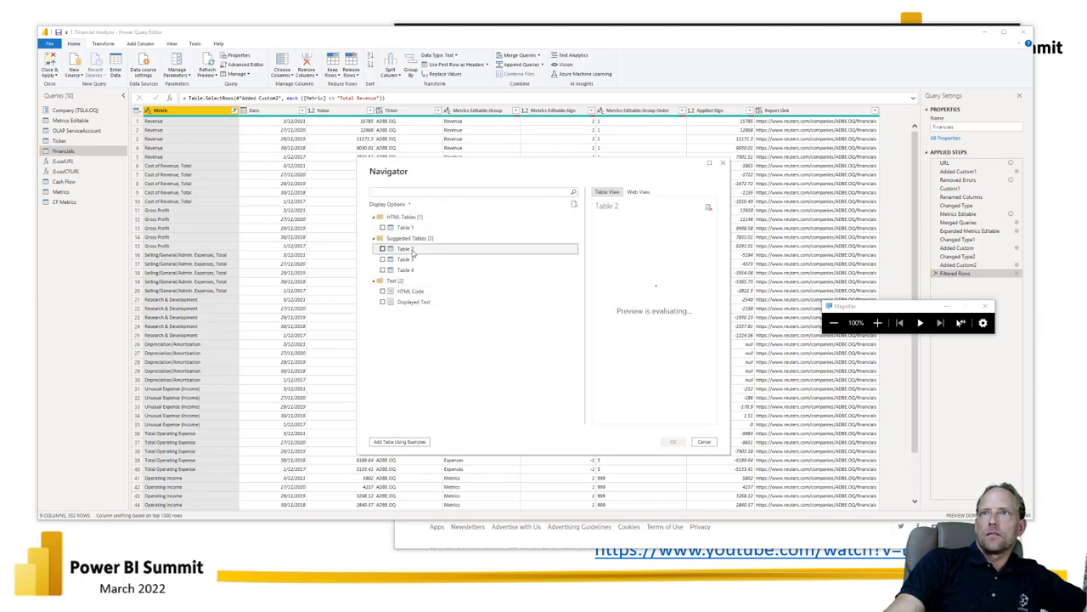
{"action": "left_click", "coordinate": [407, 227]}
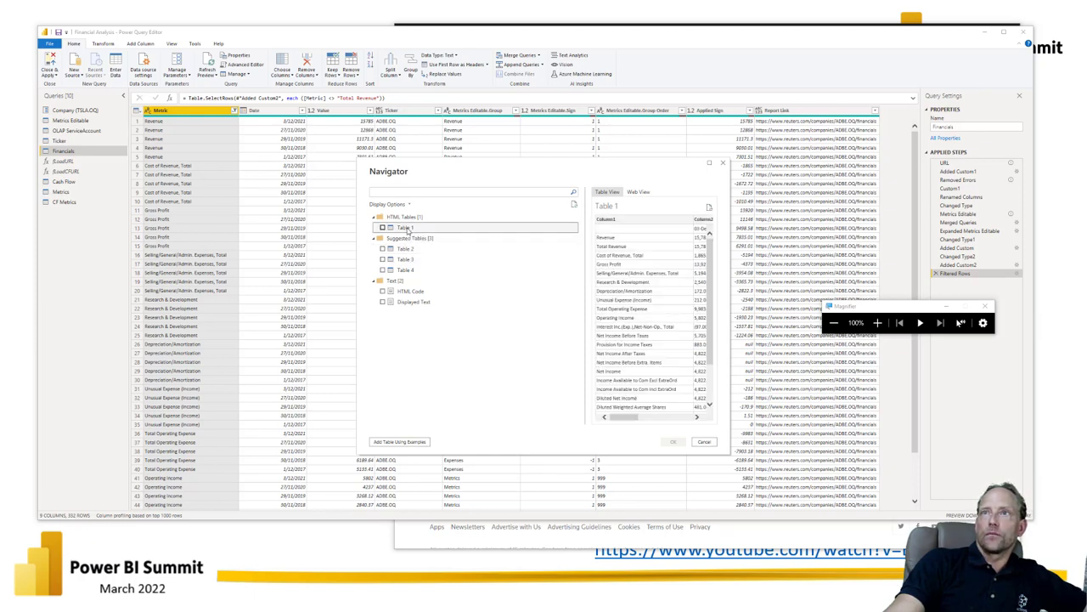
- Look across the columns of the Table 1 preview and load that table as a new query
{"action": "mouse_move", "coordinate": [630, 418]}
{"action": "left_mouse_down"}
{"action": "mouse_move", "coordinate": [650, 421]}
{"action": "mouse_move", "coordinate": [635, 419]}
{"action": "left_mouse_up"}
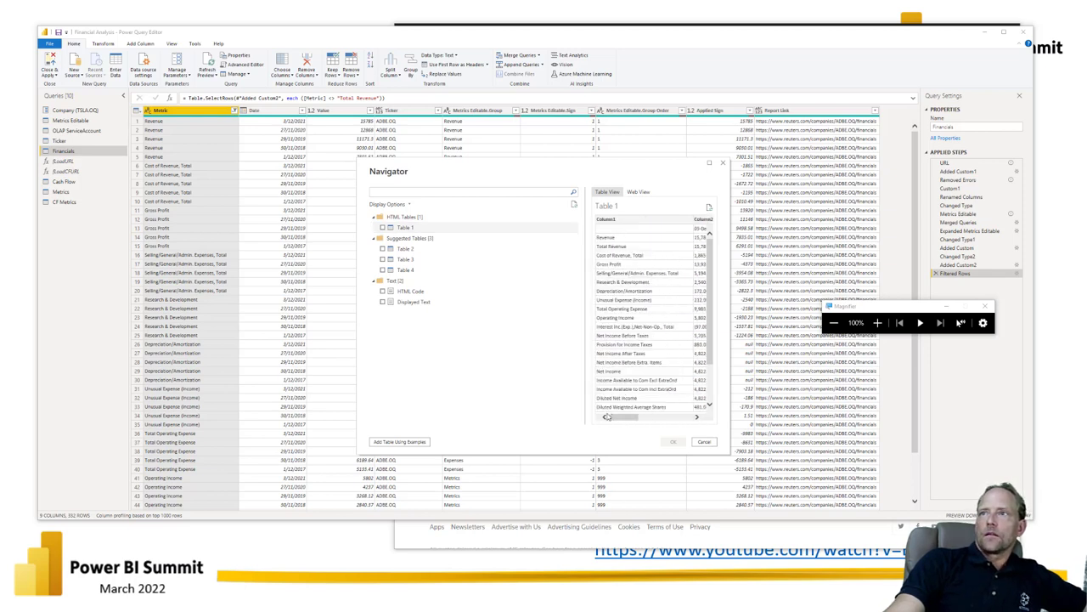
{"action": "left_click_drag", "start_coordinate": [617, 421], "coordinate": [632, 421]}
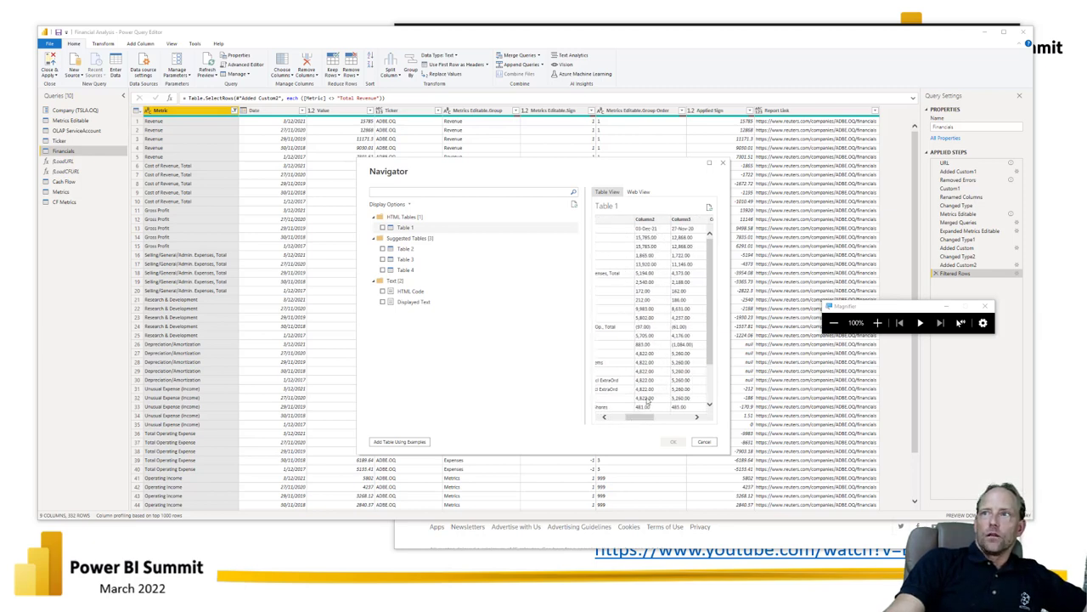
{"action": "left_click_drag", "start_coordinate": [642, 418], "coordinate": [671, 417]}
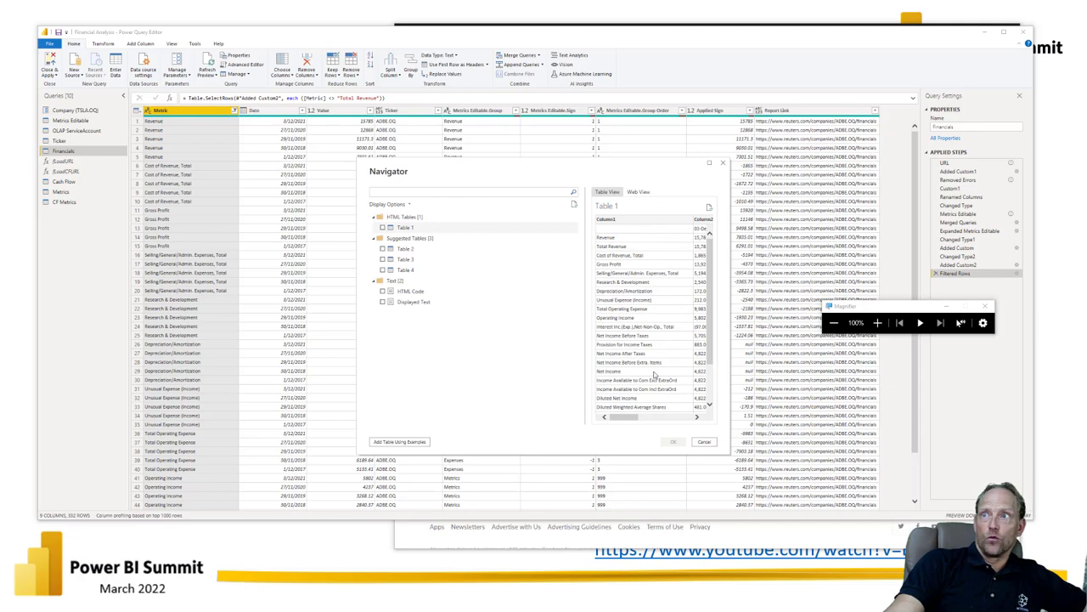
{"action": "left_click", "coordinate": [382, 228]}
{"action": "left_click", "coordinate": [671, 442]}
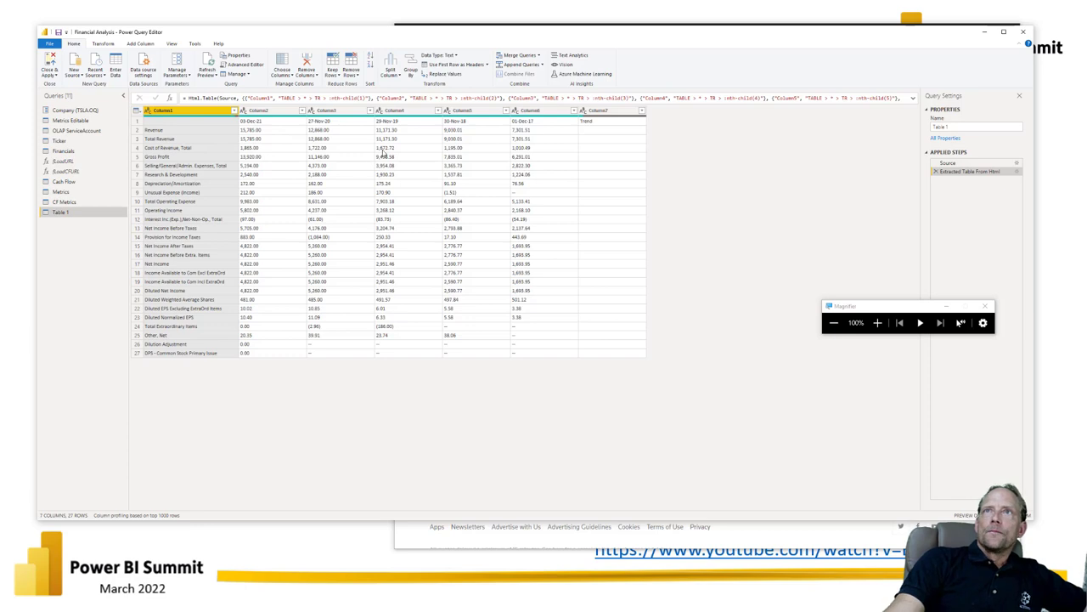
- View the Table 1 query's M code in the Advanced Editor, highlight ADBE.OQ in the source address, and close the editor
{"action": "left_click", "coordinate": [259, 65]}
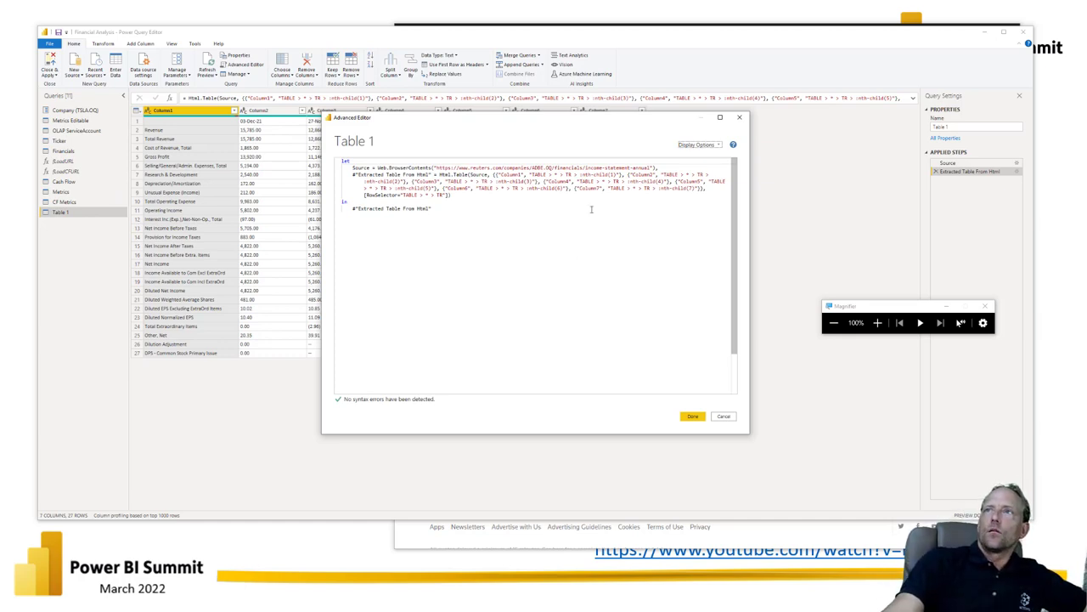
{"action": "left_click_drag", "start_coordinate": [532, 167], "coordinate": [552, 168]}
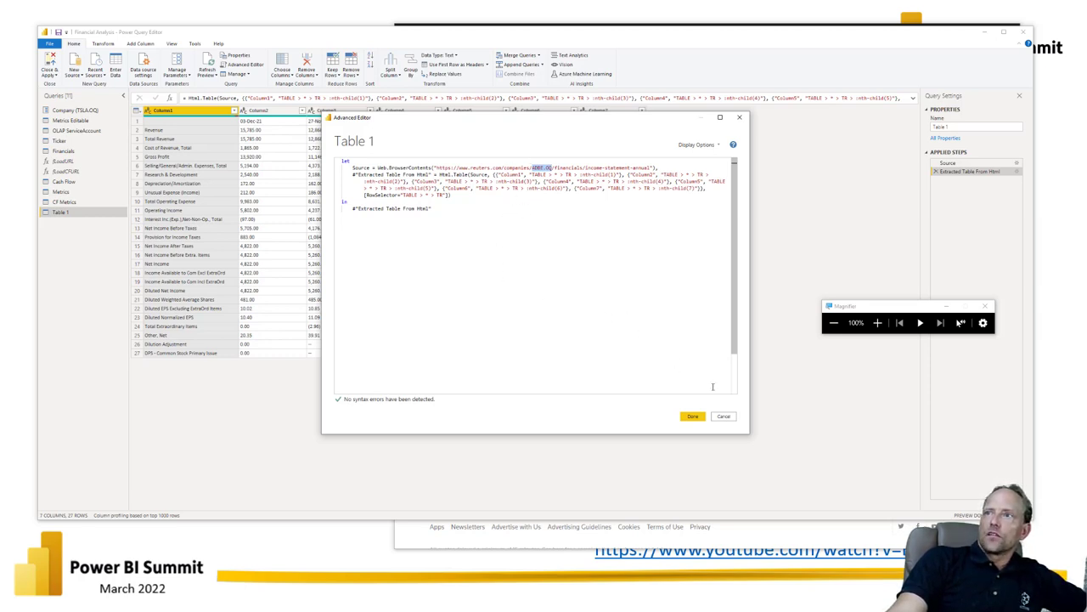
{"action": "left_click", "coordinate": [692, 415]}
- Open the Financials query's M code in the Advanced Editor, and highlight the full address of the Reuters ADBE.OQ page
{"action": "left_click", "coordinate": [67, 150]}
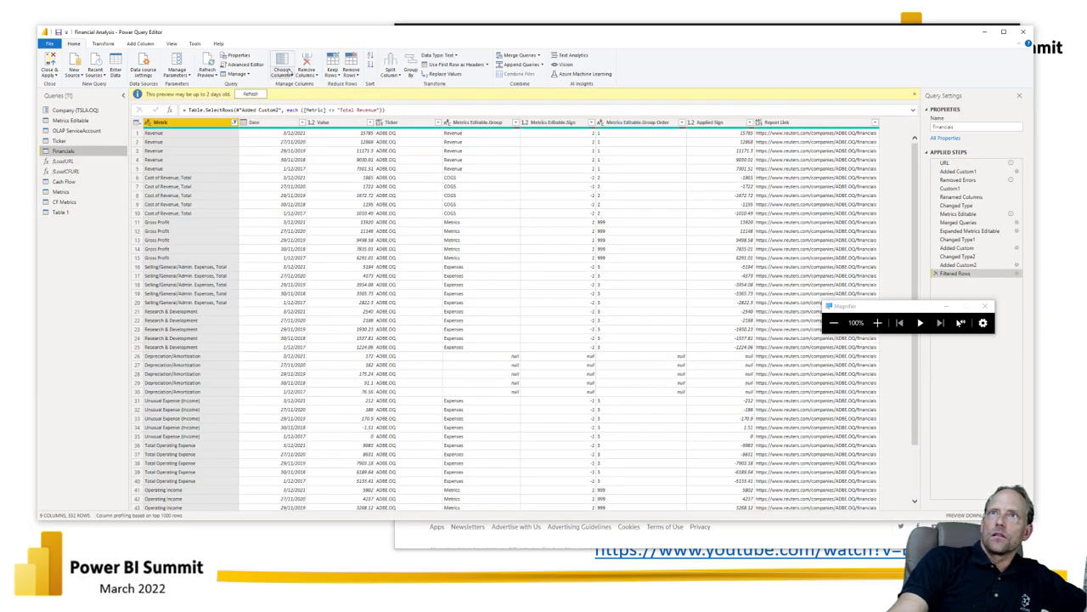
{"action": "left_click", "coordinate": [245, 64]}
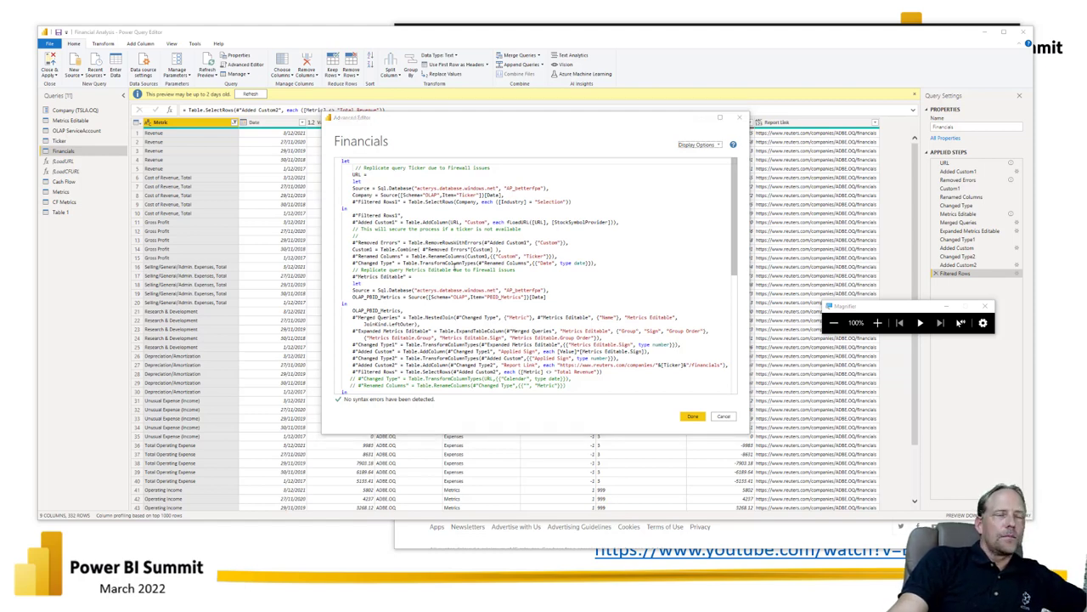
{"action": "key", "text": "alt+Tab"}
{"action": "left_click", "coordinate": [541, 42]}
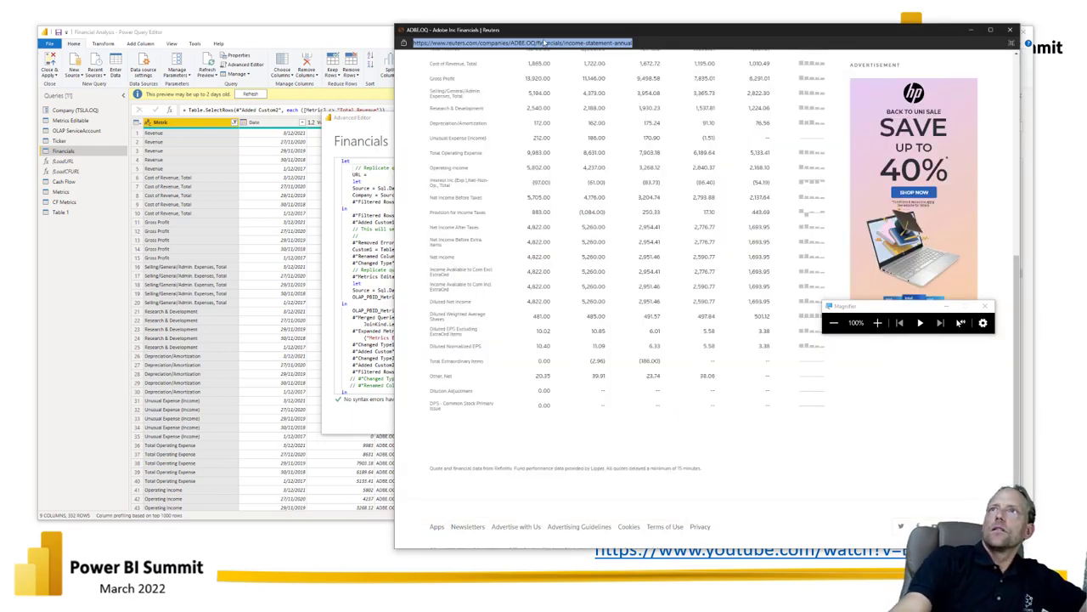
- Bring up The BIccountant website and look through the Power Query articles on its home page
{"action": "key", "text": "alt+Tab"}
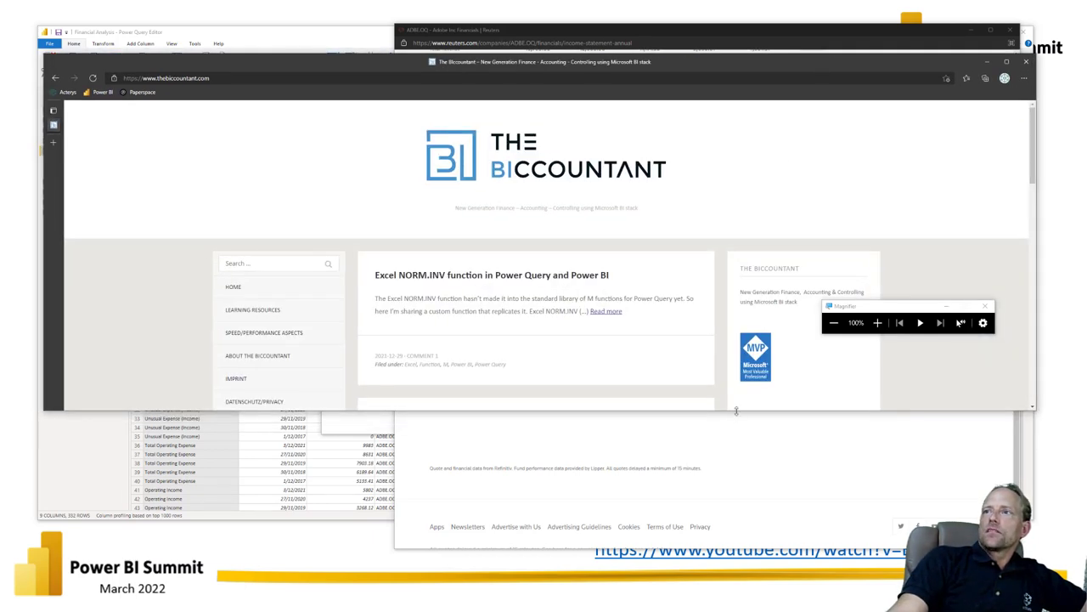
{"action": "scroll", "coordinate": [556, 299], "scroll_direction": "down", "scroll_amount": 1}
{"action": "scroll", "coordinate": [557, 299], "scroll_direction": "down", "scroll_amount": 3}
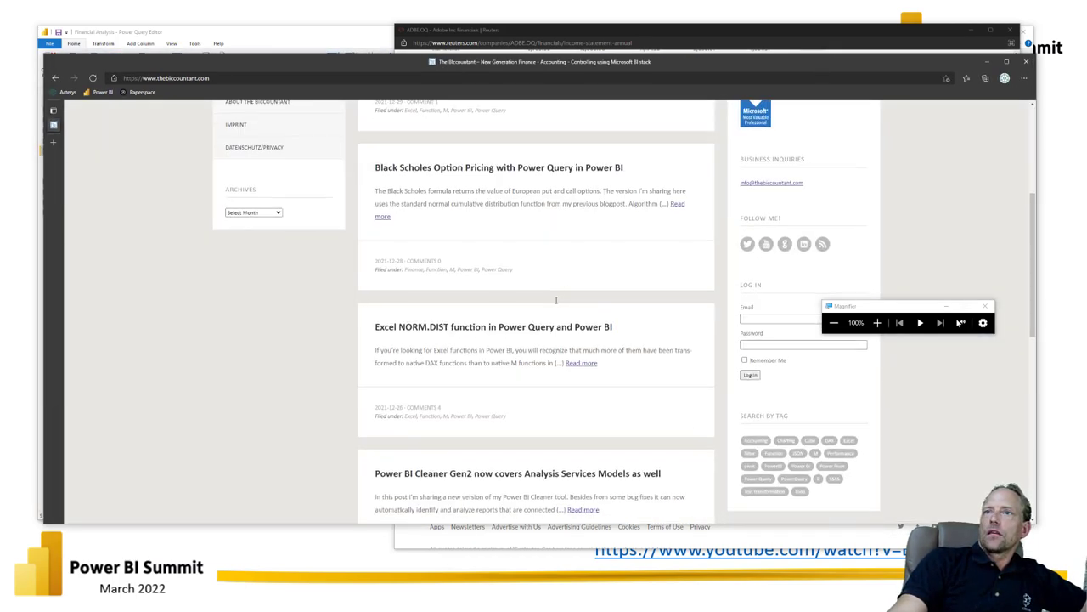
{"action": "scroll", "coordinate": [557, 299], "scroll_direction": "up", "scroll_amount": 3}
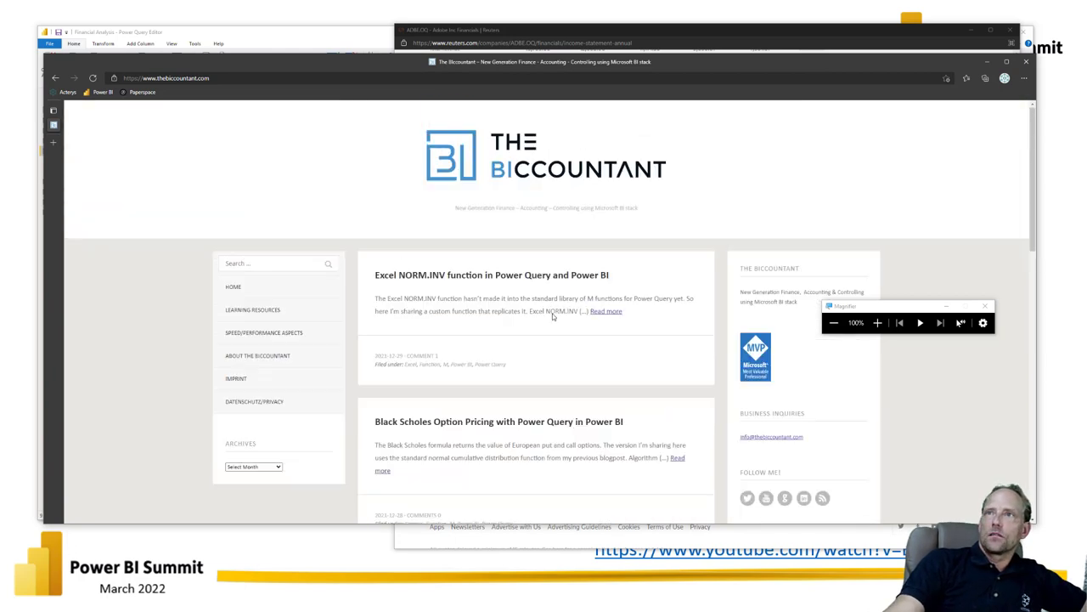
{"action": "left_click", "coordinate": [512, 167]}
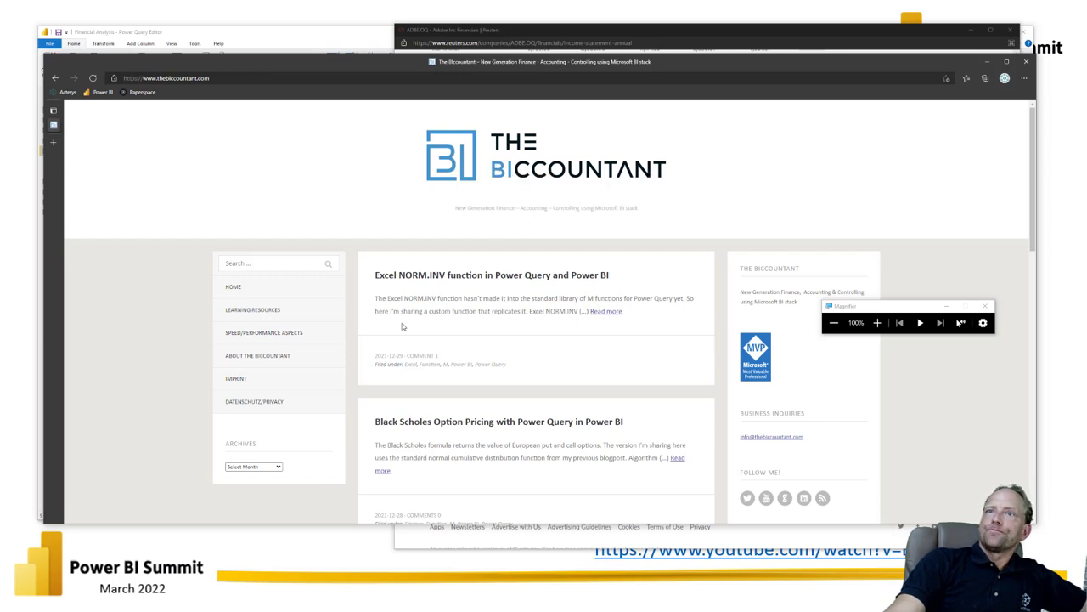
{"action": "scroll", "coordinate": [405, 322], "scroll_direction": "down", "scroll_amount": 1}
{"action": "scroll", "coordinate": [405, 322], "scroll_direction": "down", "scroll_amount": 3}
{"action": "scroll", "coordinate": [413, 318], "scroll_direction": "up", "scroll_amount": 3}
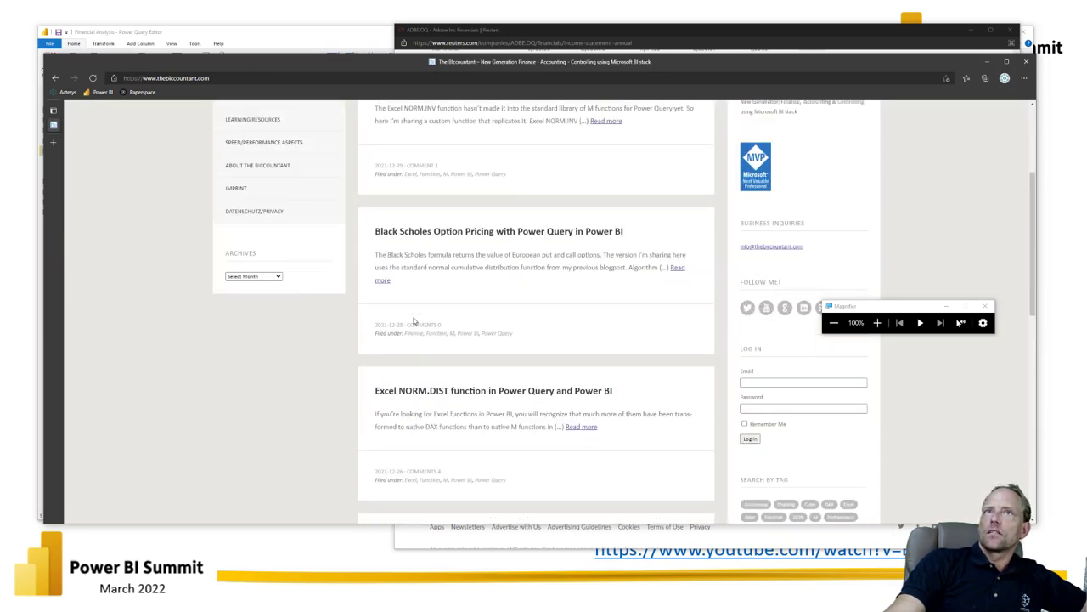
{"action": "scroll", "coordinate": [419, 316], "scroll_direction": "up", "scroll_amount": 2}
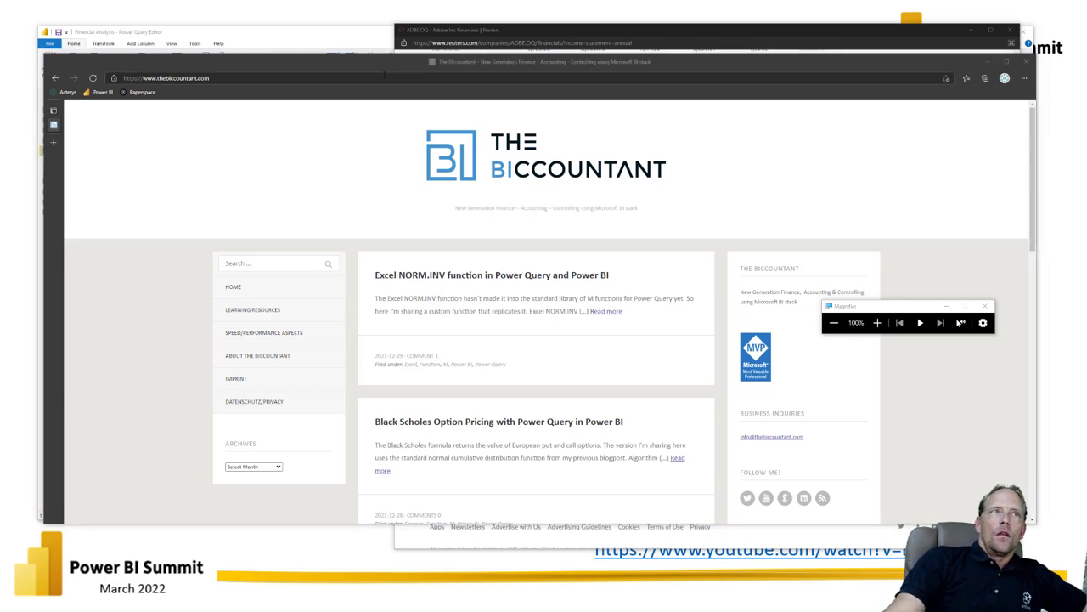
- Return to the Financials M code and examine the ticker query and the Added Custom1 line that calls fLoadURL
{"action": "key", "text": "alt+Tab"}
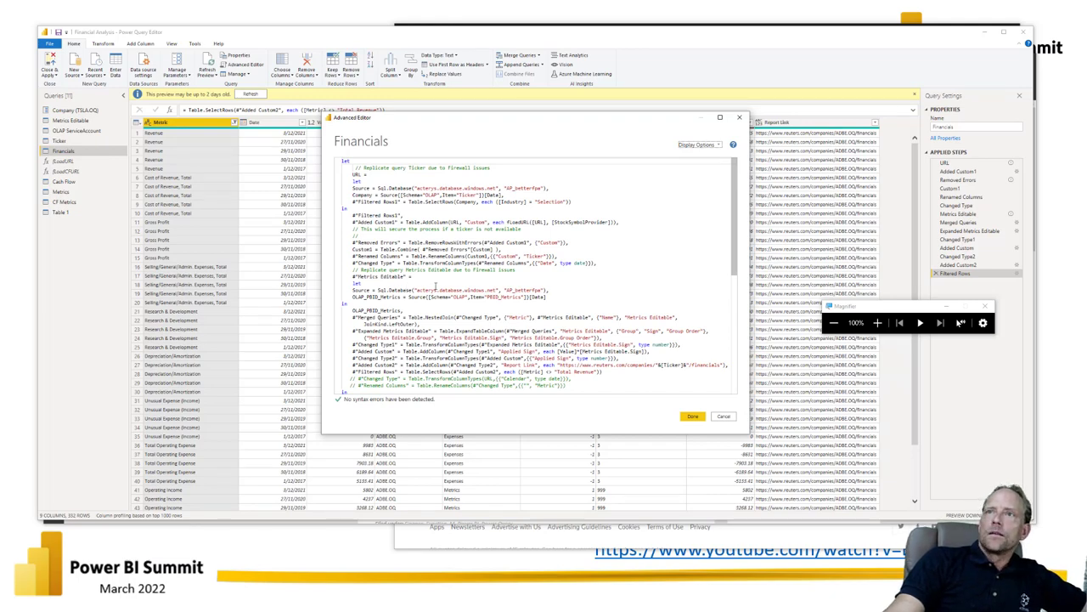
{"action": "left_click_drag", "start_coordinate": [430, 167], "coordinate": [433, 350]}
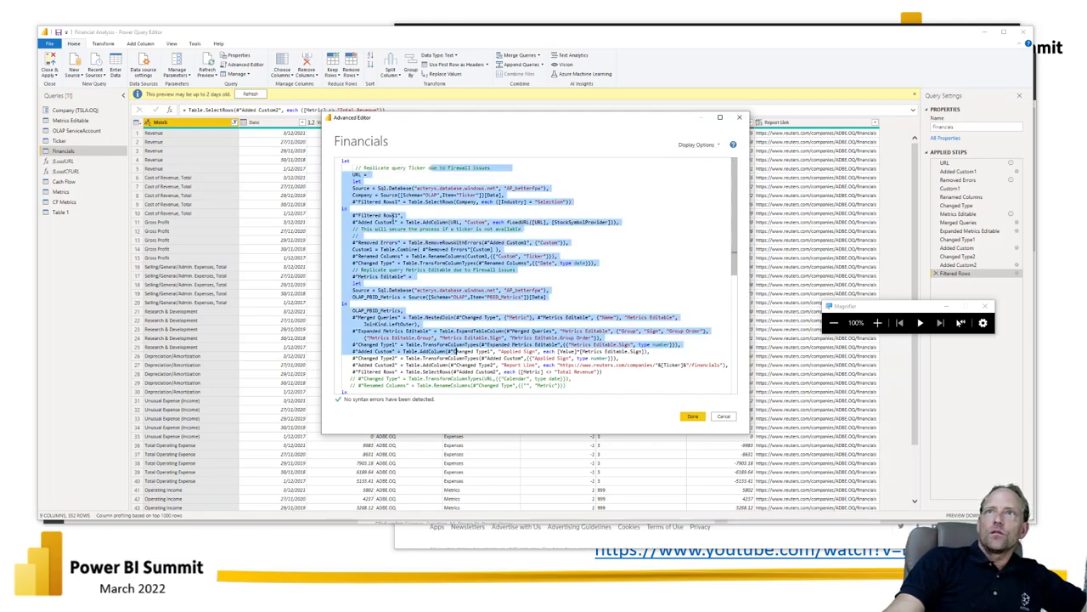
{"action": "left_click", "coordinate": [391, 223]}
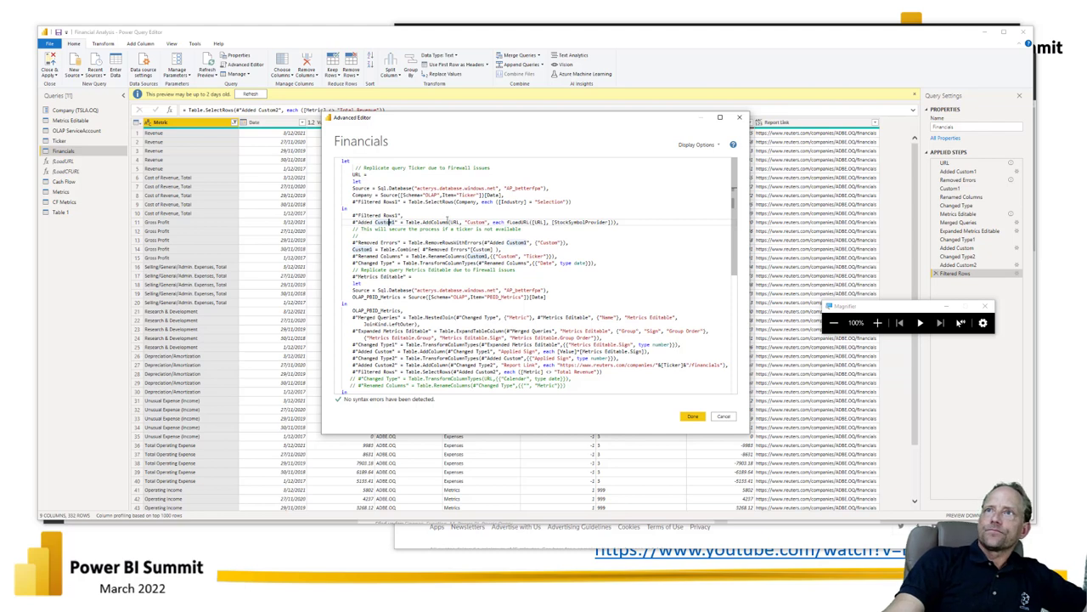
{"action": "mouse_move", "coordinate": [464, 261]}
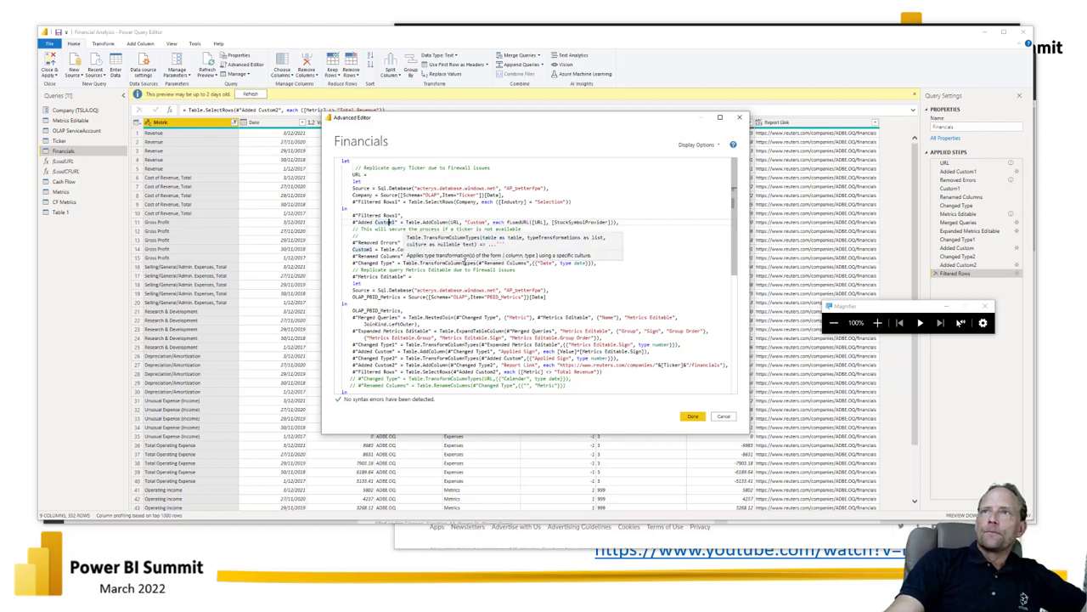
{"action": "left_click", "coordinate": [344, 208]}
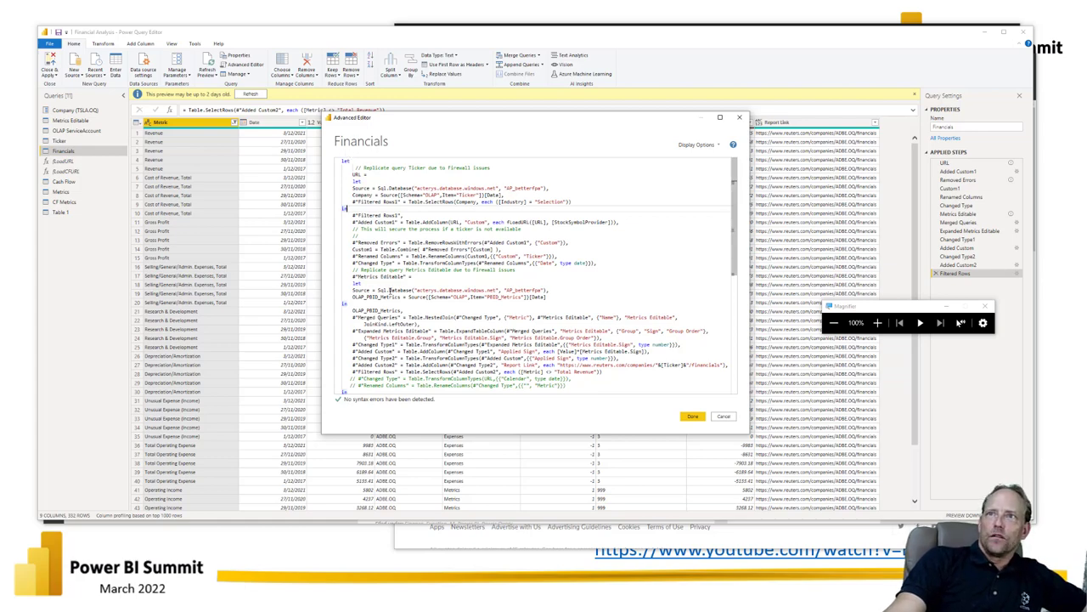
- Move the Advanced Editor aside to see the Financials data behind it, and close the editor
{"action": "left_click_drag", "start_coordinate": [408, 122], "coordinate": [426, 307]}
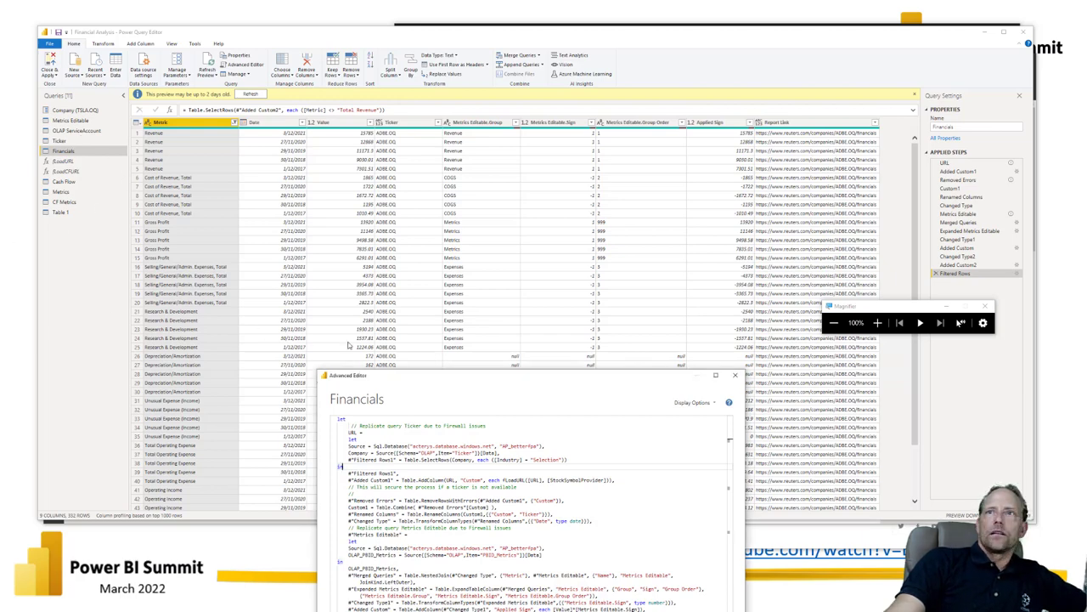
{"action": "left_click_drag", "start_coordinate": [413, 384], "coordinate": [409, 203]}
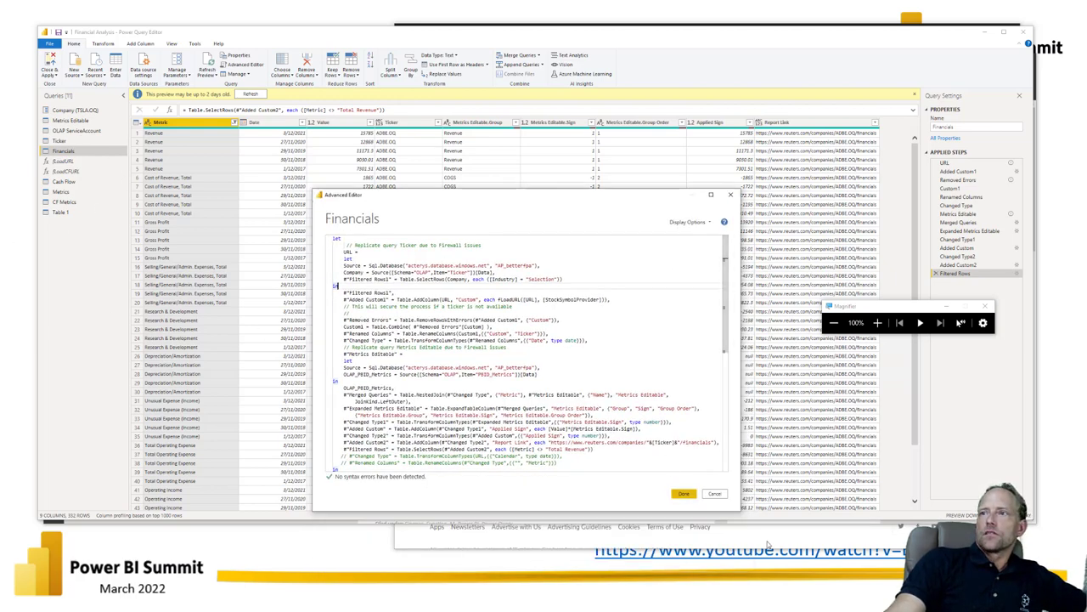
{"action": "left_click", "coordinate": [683, 494]}
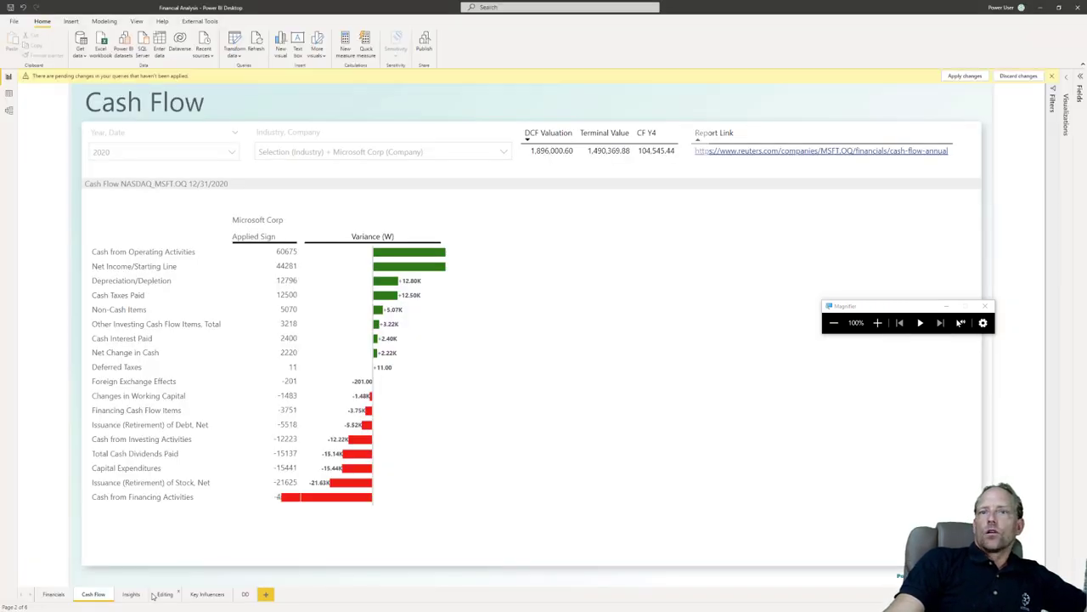
- Show the Financials page of the report and examine the grouped rows of the Microsoft Corp statement, such as Revenue and COGS
{"action": "left_click", "coordinate": [74, 599]}
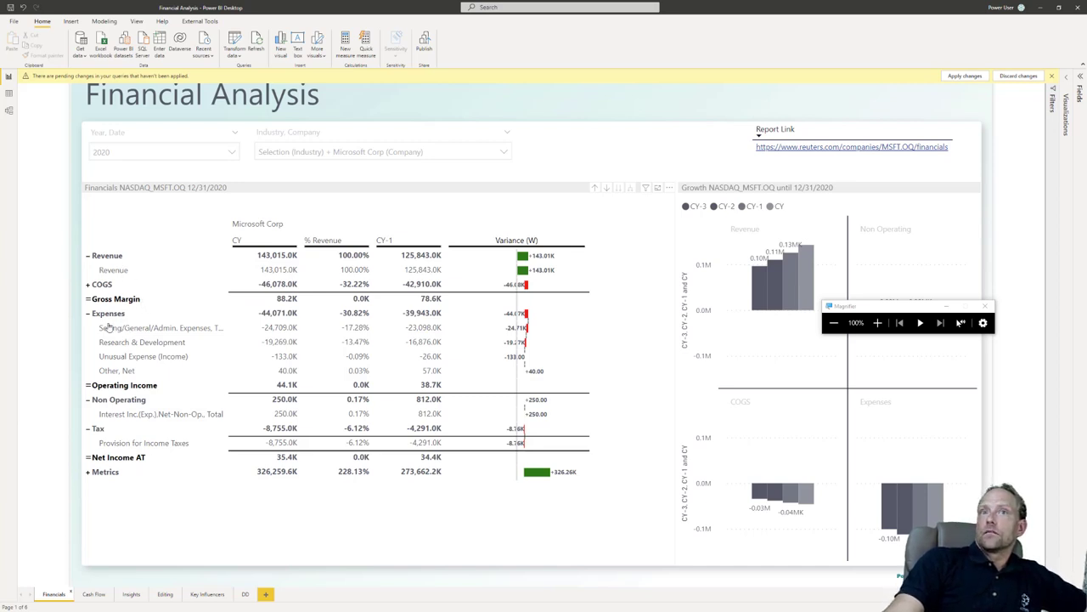
{"action": "mouse_move", "coordinate": [115, 405]}
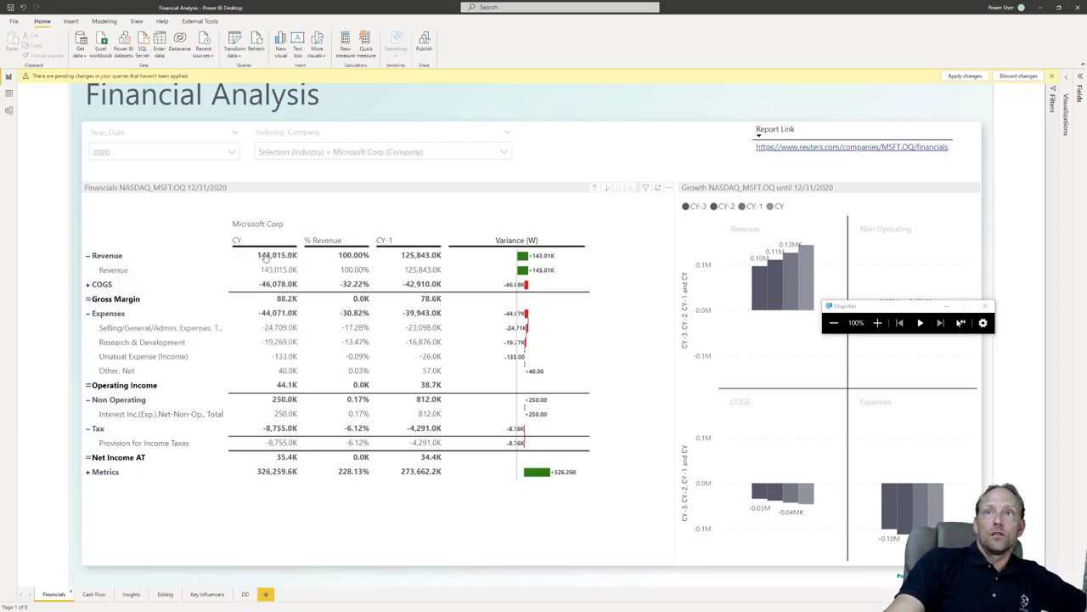
{"action": "mouse_move", "coordinate": [277, 266]}
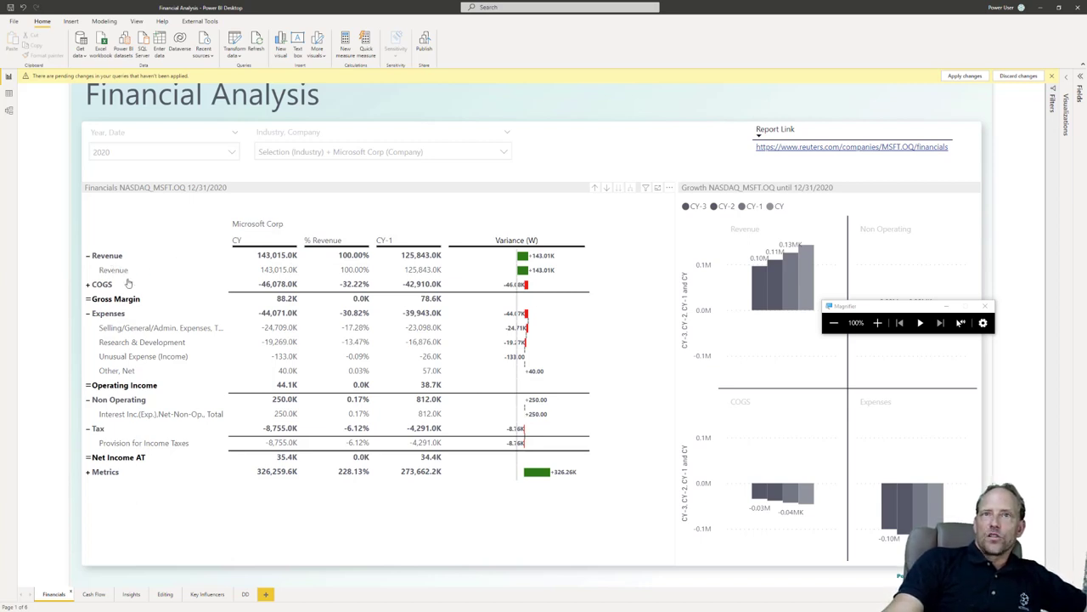
{"action": "mouse_move", "coordinate": [127, 262]}
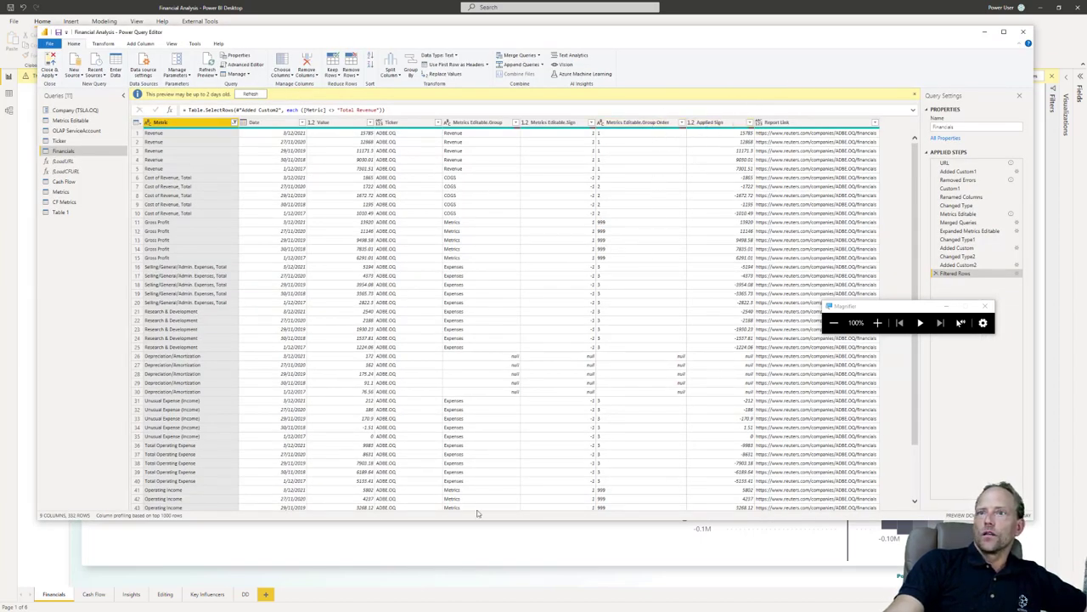
{"action": "left_click", "coordinate": [467, 565]}
{"action": "left_click", "coordinate": [467, 564]}
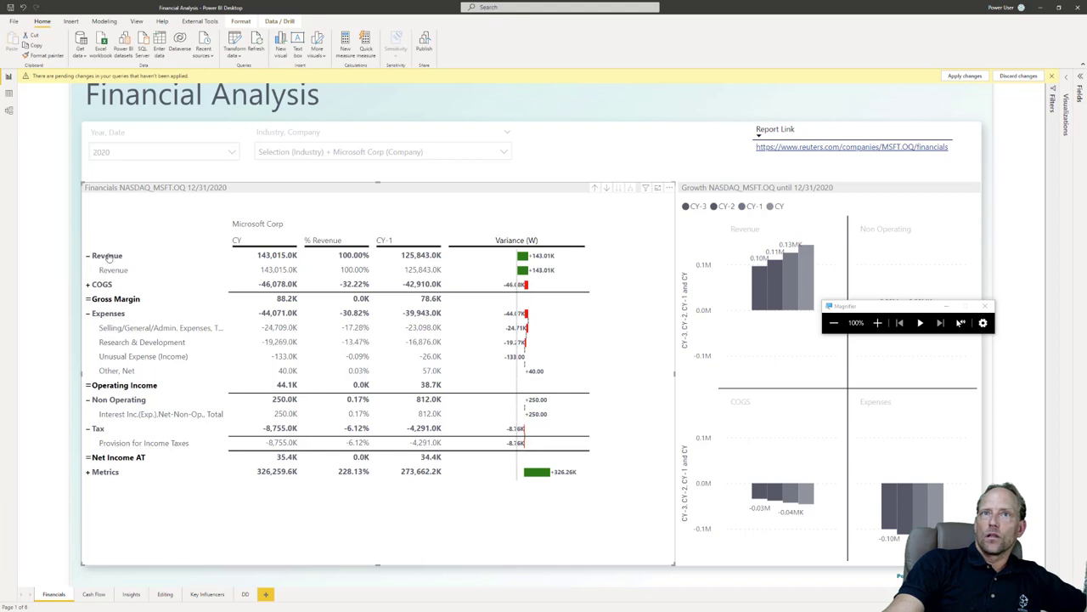
{"action": "mouse_move", "coordinate": [112, 250]}
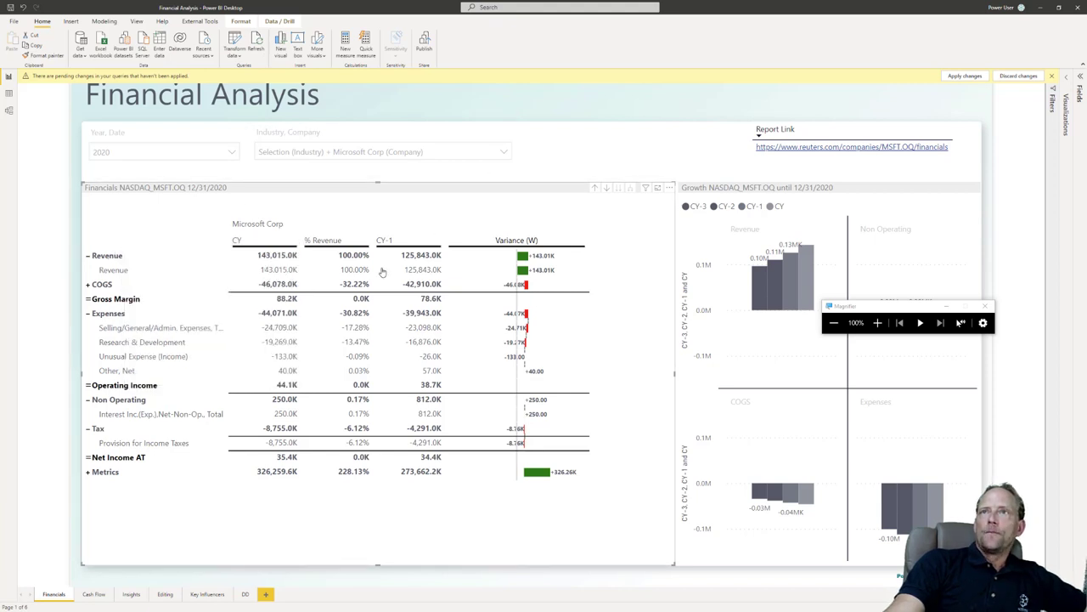
- Open the Reuters report link for MSFT.OQ from the Financial Analysis page
{"action": "key", "text": "alt+Tab"}
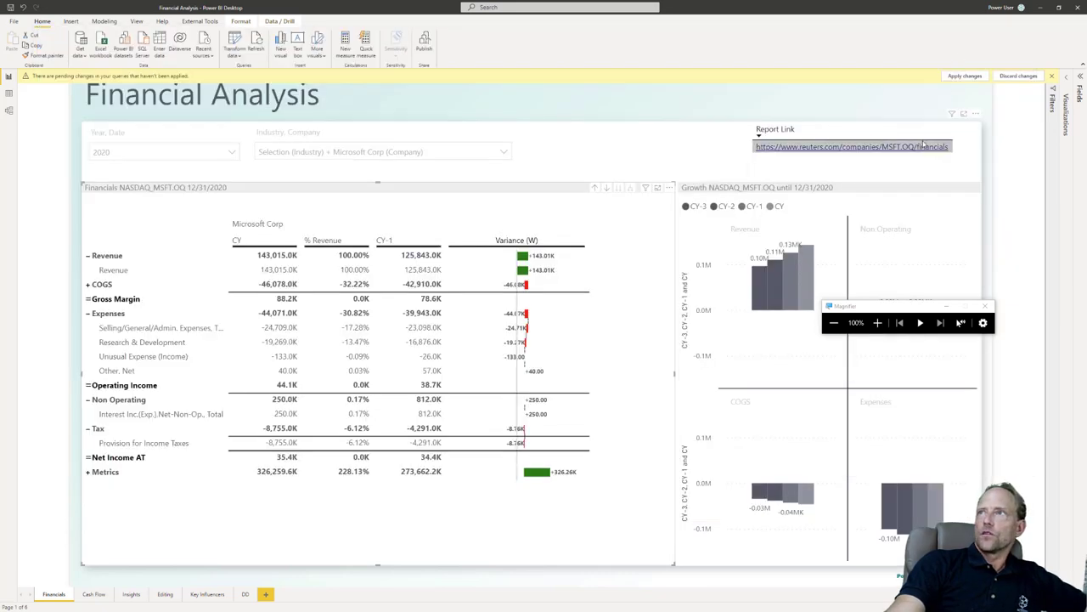
{"action": "left_click", "coordinate": [906, 148]}
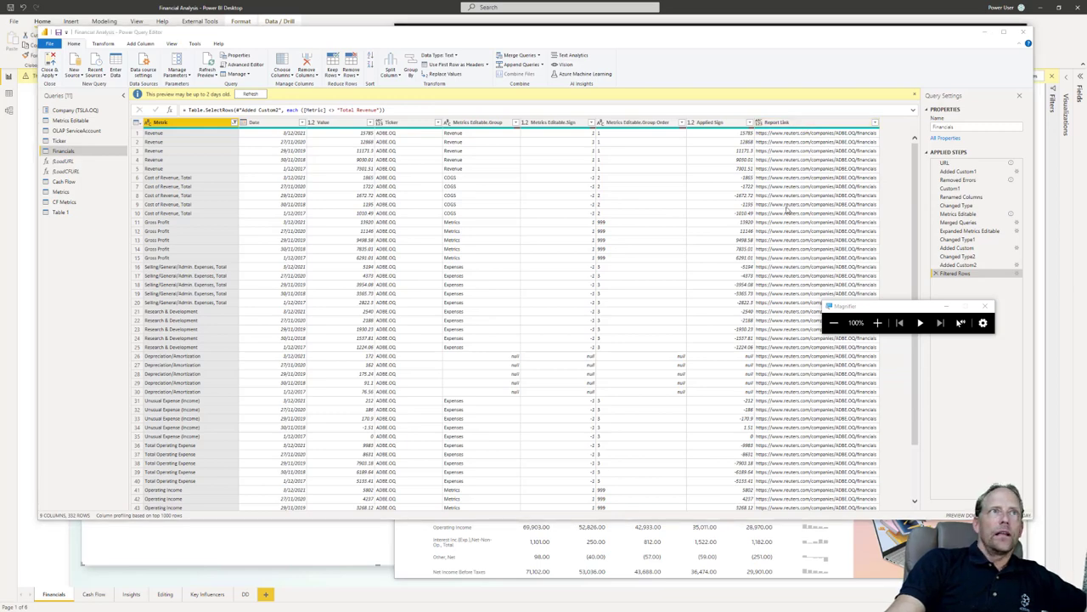
- Return to the report's Financials page and examine the Report Link column of the Financials table, including its Web URL data category
{"action": "key", "text": "alt+F4"}
{"action": "left_click", "coordinate": [833, 135]}
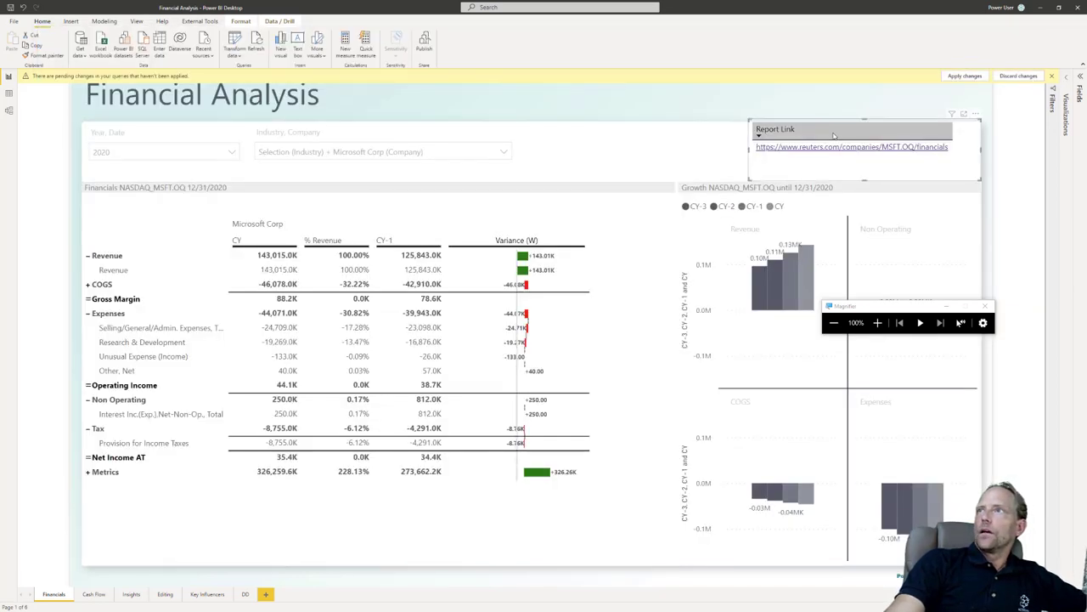
{"action": "left_click", "coordinate": [1079, 85]}
{"action": "left_click", "coordinate": [984, 150]}
{"action": "left_click", "coordinate": [996, 312]}
{"action": "left_click_drag", "start_coordinate": [934, 306], "coordinate": [1014, 479]}
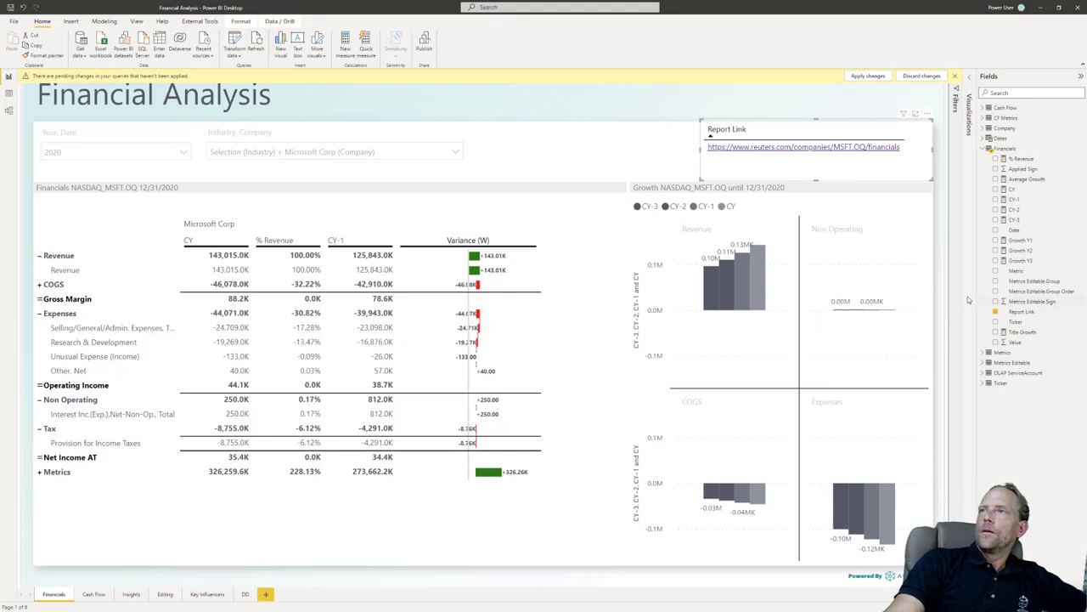
{"action": "left_click", "coordinate": [1032, 314]}
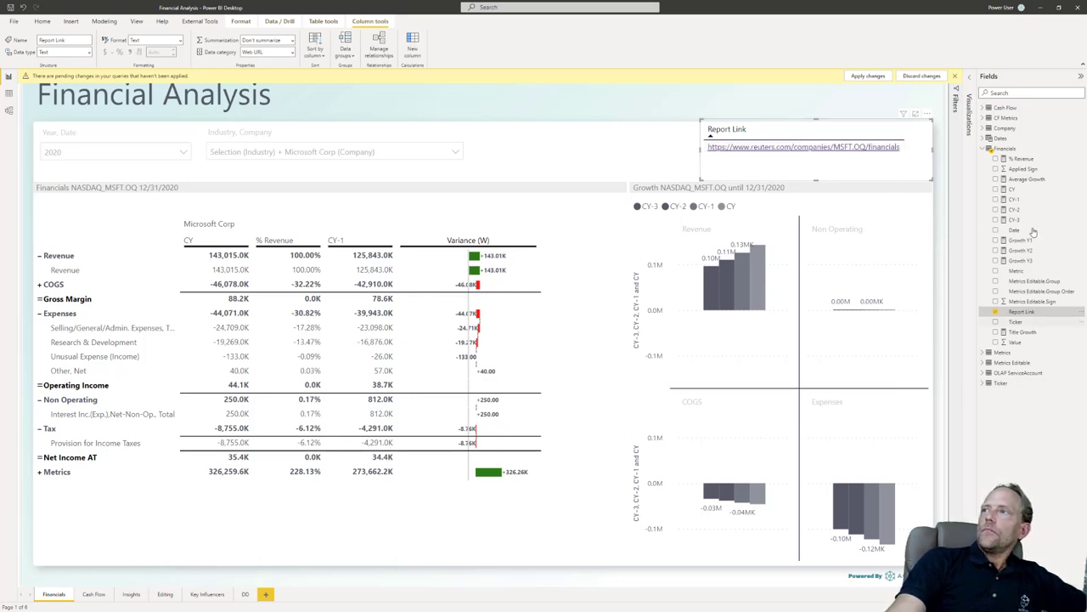
{"action": "left_click_drag", "start_coordinate": [1027, 313], "coordinate": [812, 138]}
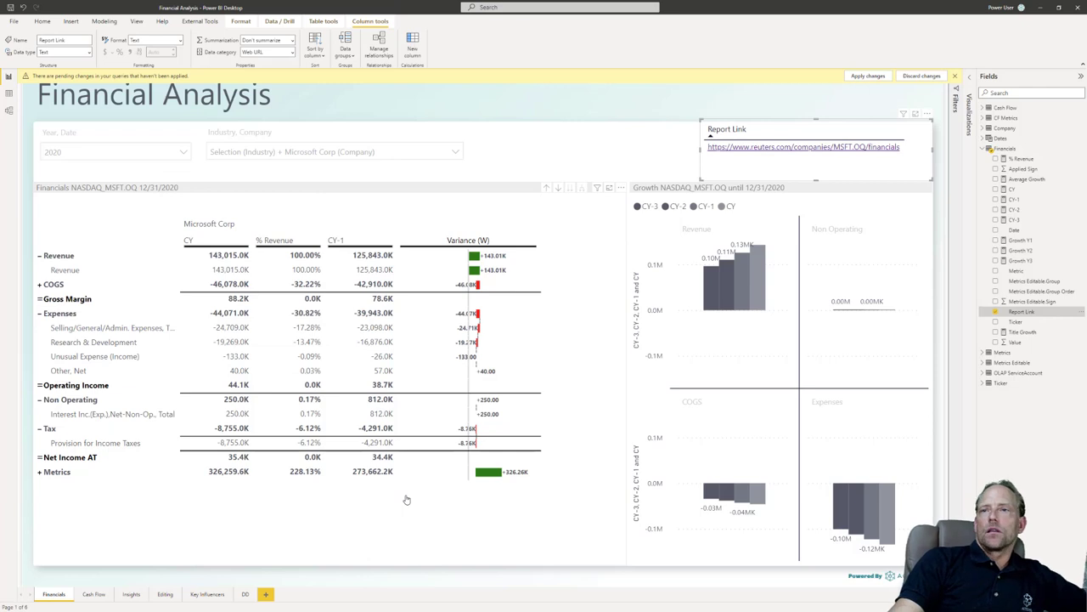
- Show the Editing page and examine the editable Group, Sign and Group Order values of the Selling/General/Admin. Expenses, Total row
{"action": "left_click", "coordinate": [165, 594]}
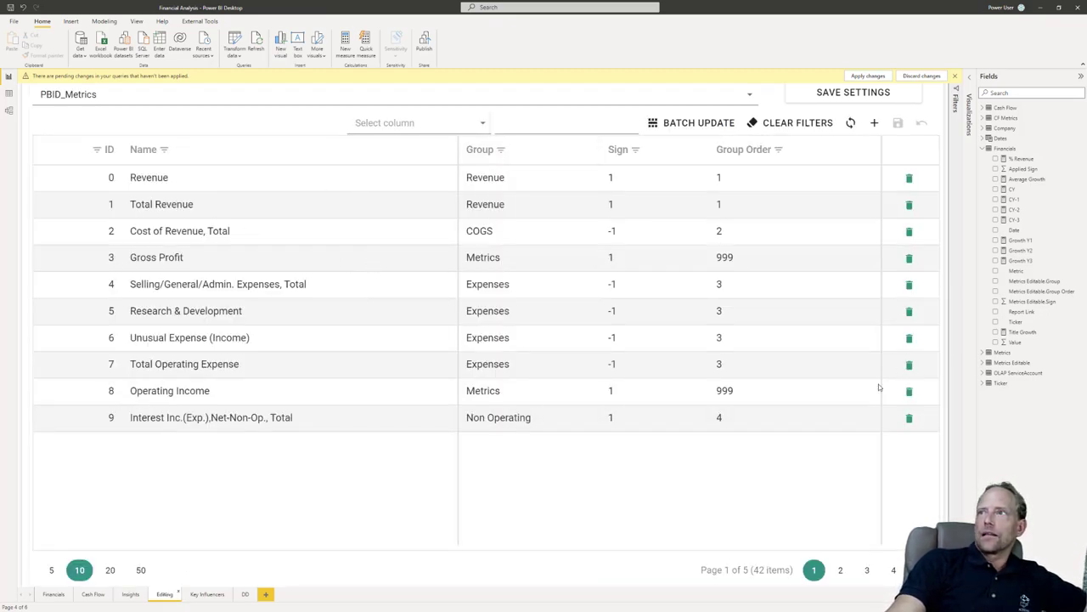
{"action": "double_click", "coordinate": [512, 287]}
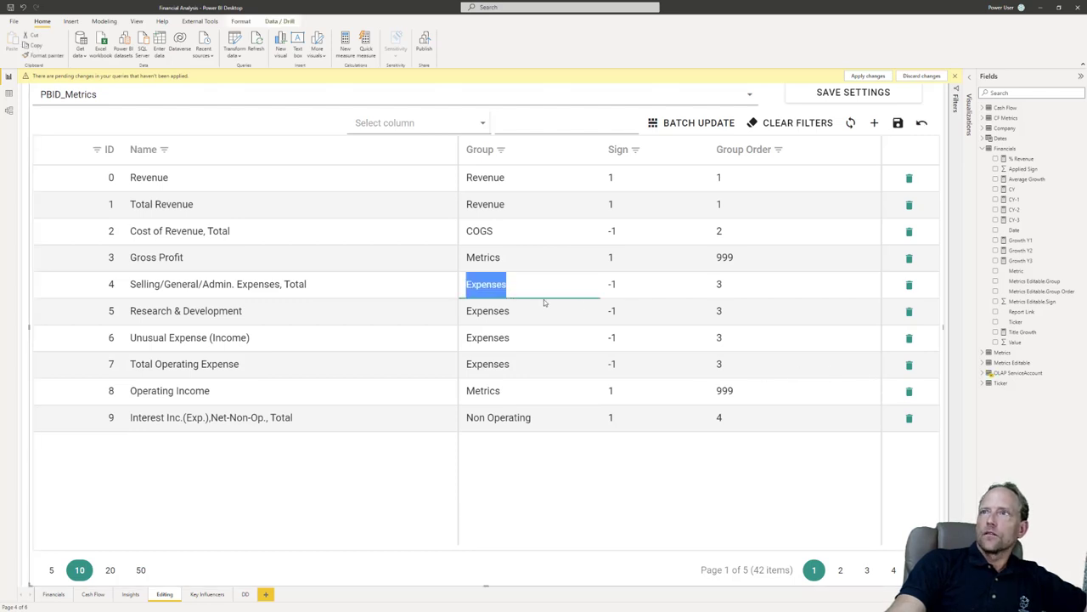
{"action": "left_click", "coordinate": [541, 281]}
{"action": "double_click", "coordinate": [476, 287]}
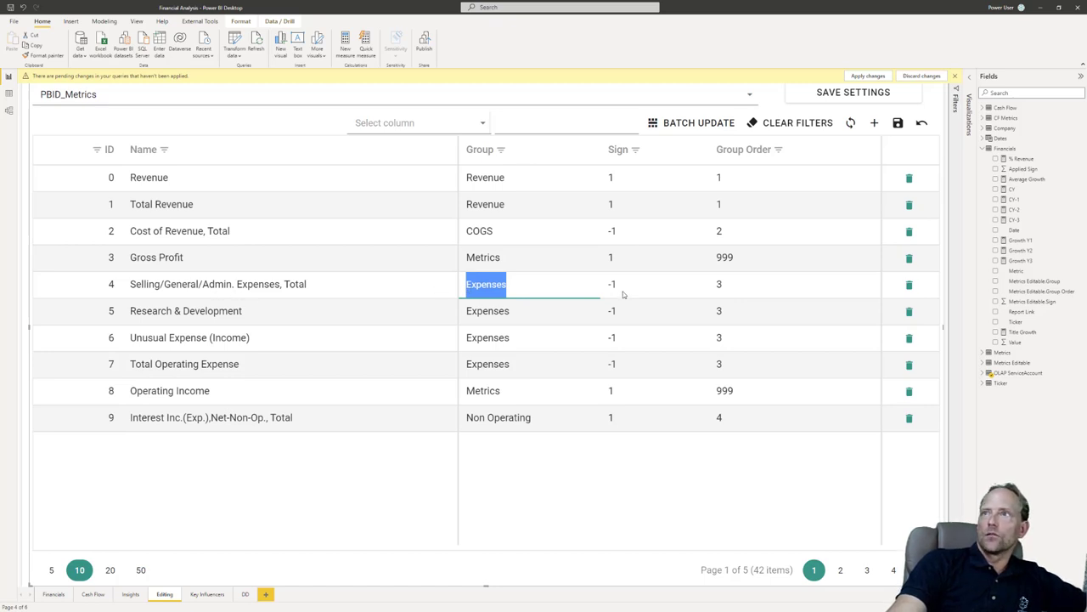
{"action": "double_click", "coordinate": [624, 291]}
{"action": "double_click", "coordinate": [730, 288]}
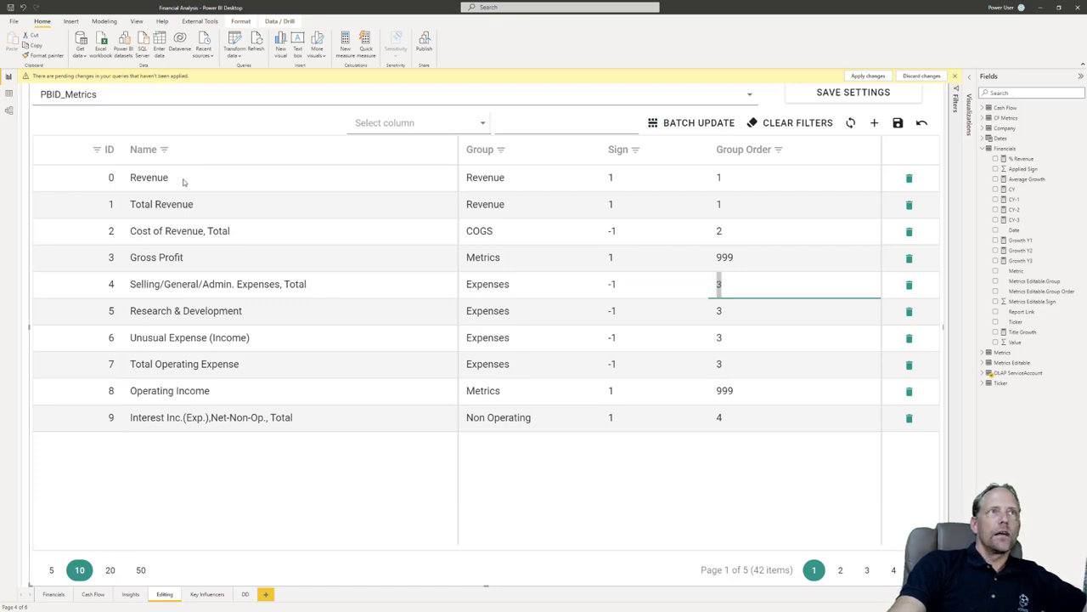
- Examine the Metrics query in the Power Query Editor and return to the report's Financials page
{"action": "key", "text": "alt+Tab"}
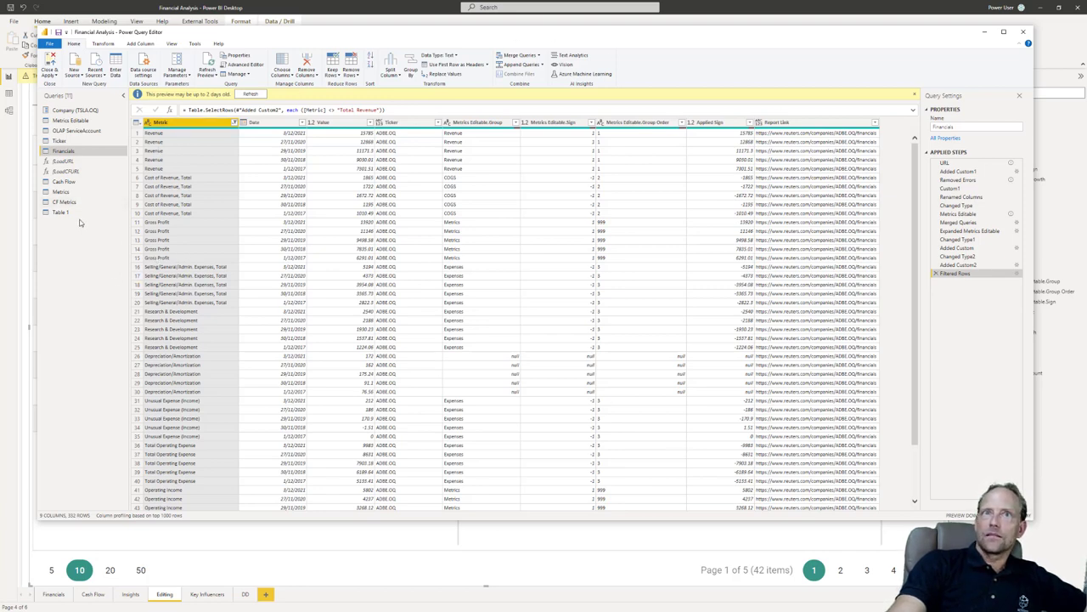
{"action": "left_click", "coordinate": [73, 192]}
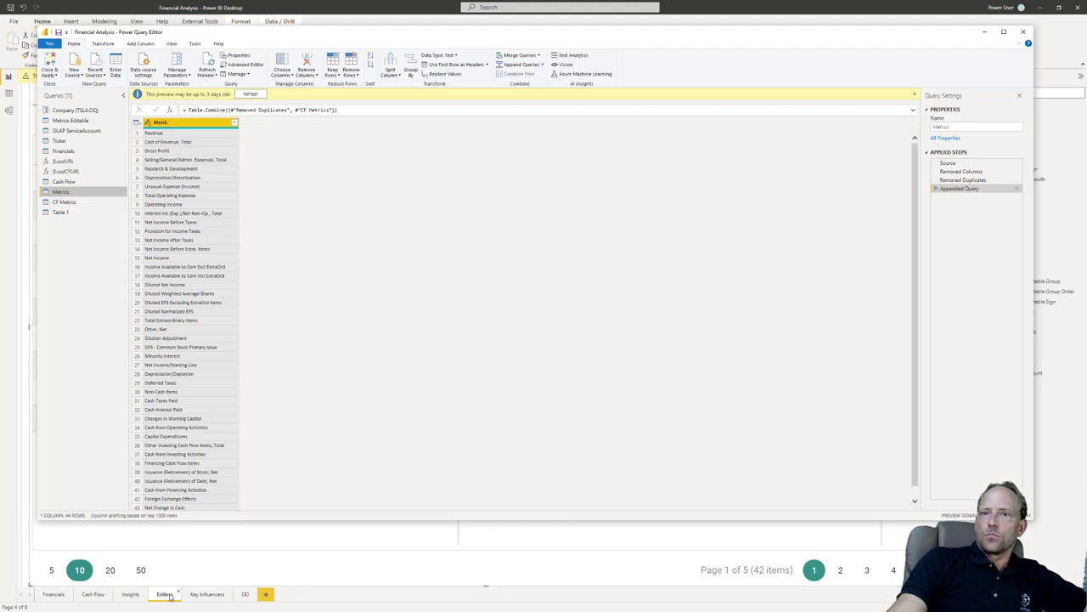
{"action": "left_click", "coordinate": [76, 596]}
{"action": "left_click", "coordinate": [56, 595]}
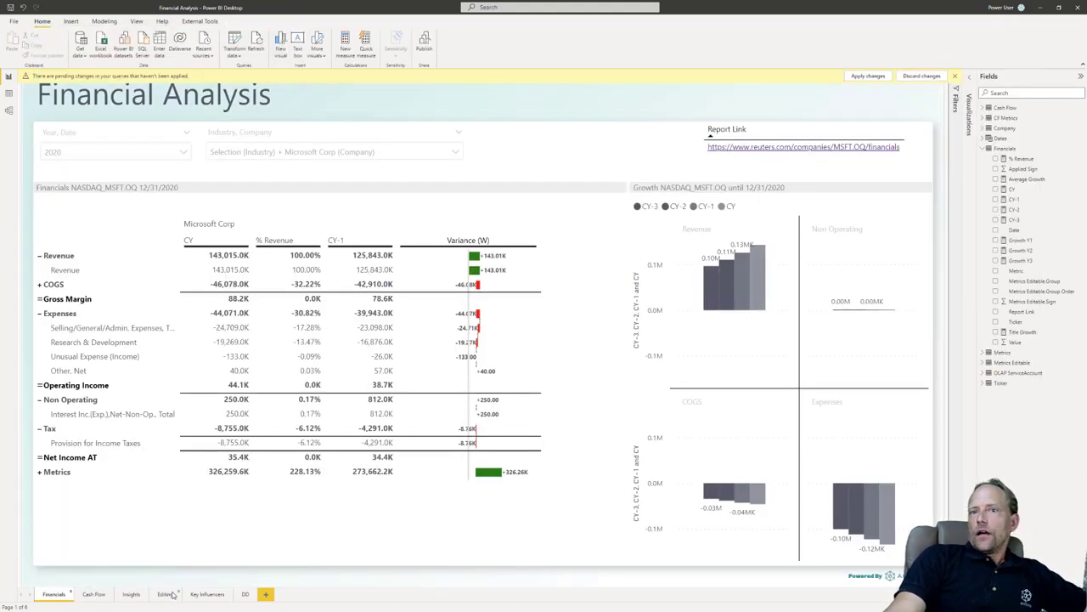
- Review the merge steps of the Financials query in the Power Query Editor and the Metrics Editable table behind them
{"action": "key", "text": "alt+Tab"}
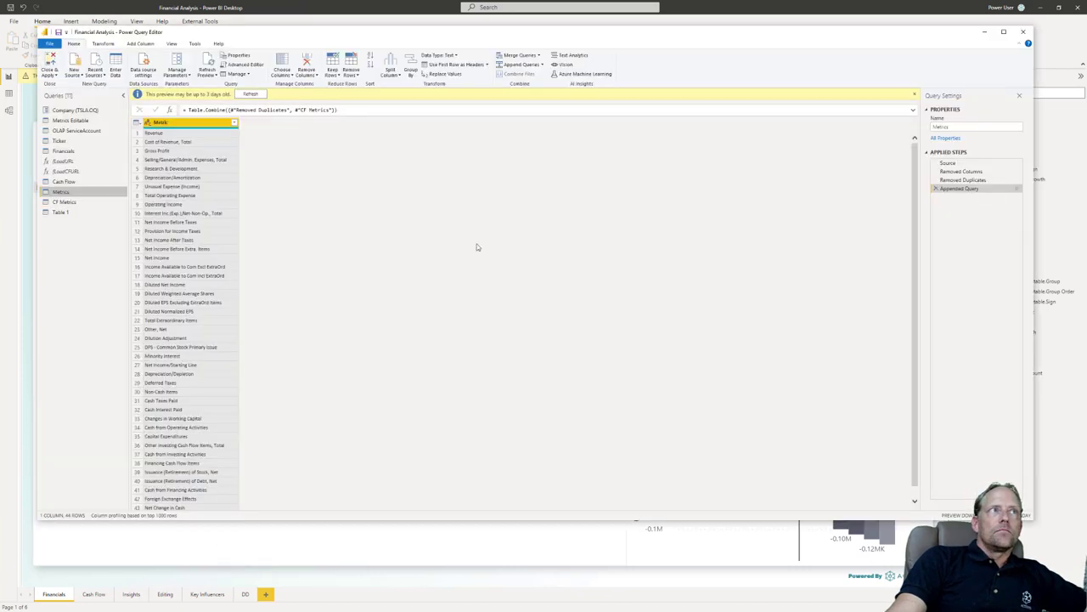
{"action": "left_click", "coordinate": [85, 153]}
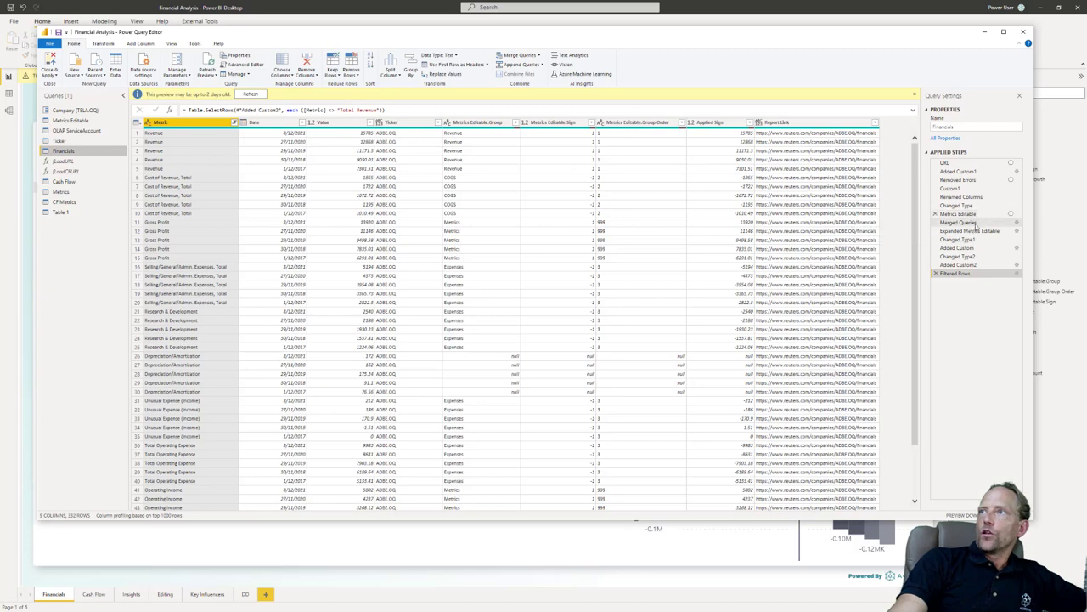
{"action": "left_click", "coordinate": [83, 121]}
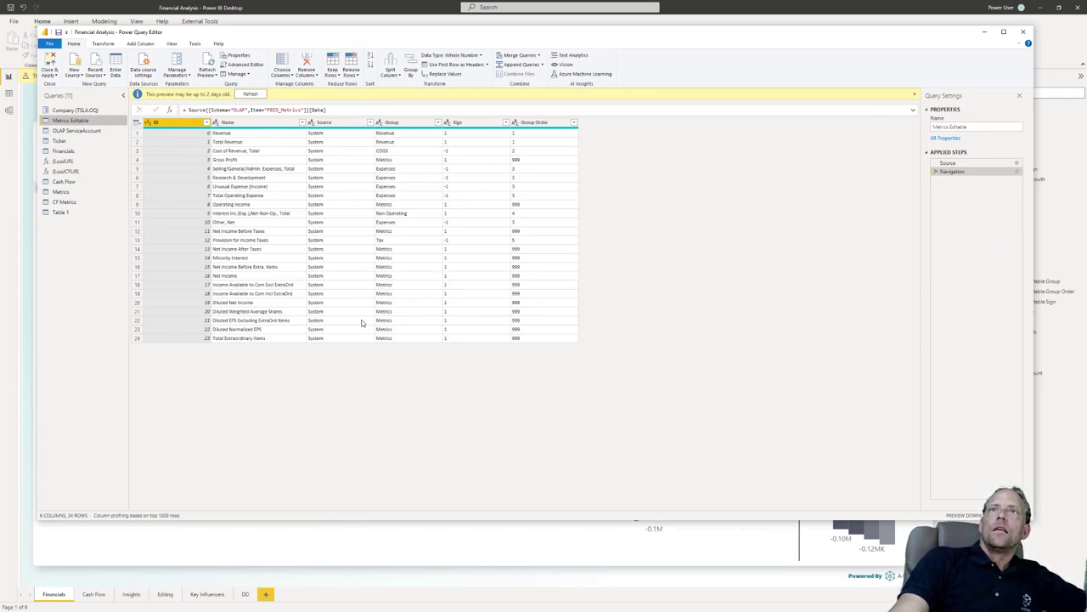
- Examine the Report Link formula in the Financials query's Added Custom2 step, highlighting the Reuters URL and the [Ticker] reference
{"action": "left_click", "coordinate": [64, 150]}
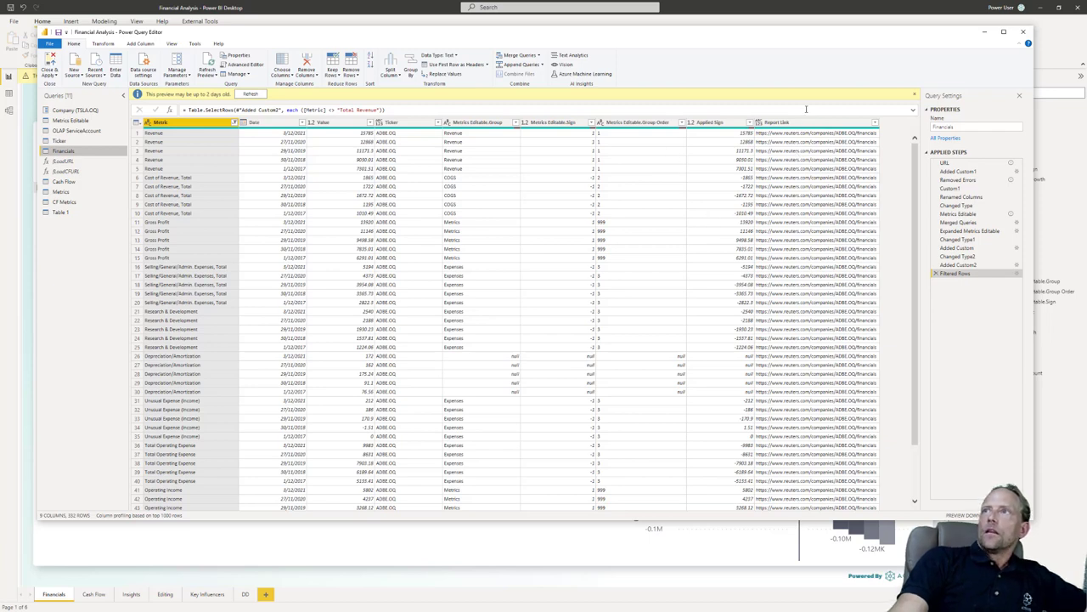
{"action": "left_click", "coordinate": [958, 265]}
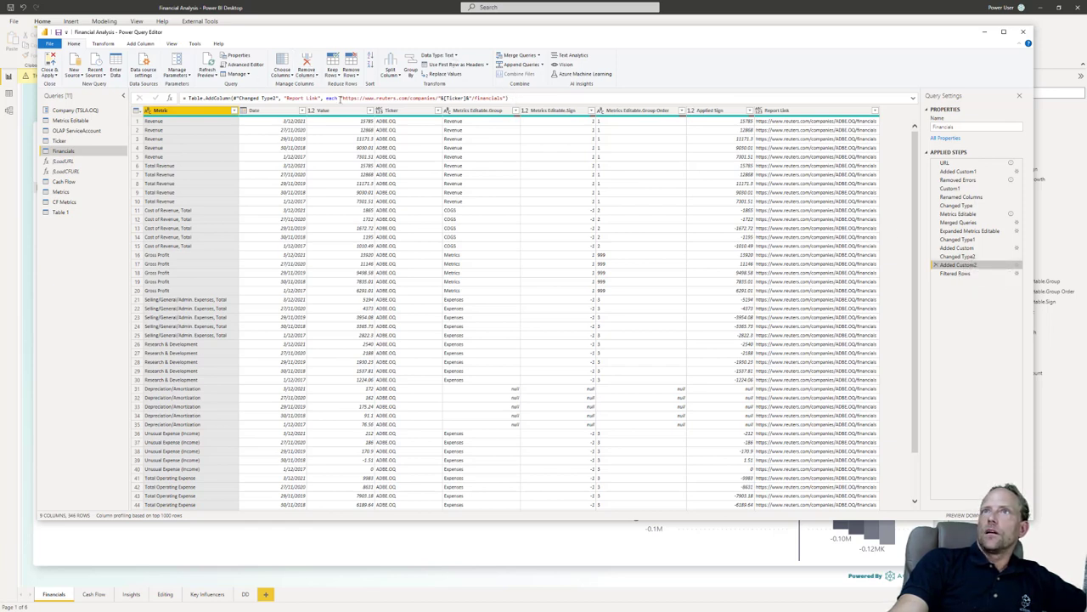
{"action": "left_click_drag", "start_coordinate": [342, 97], "coordinate": [509, 99]}
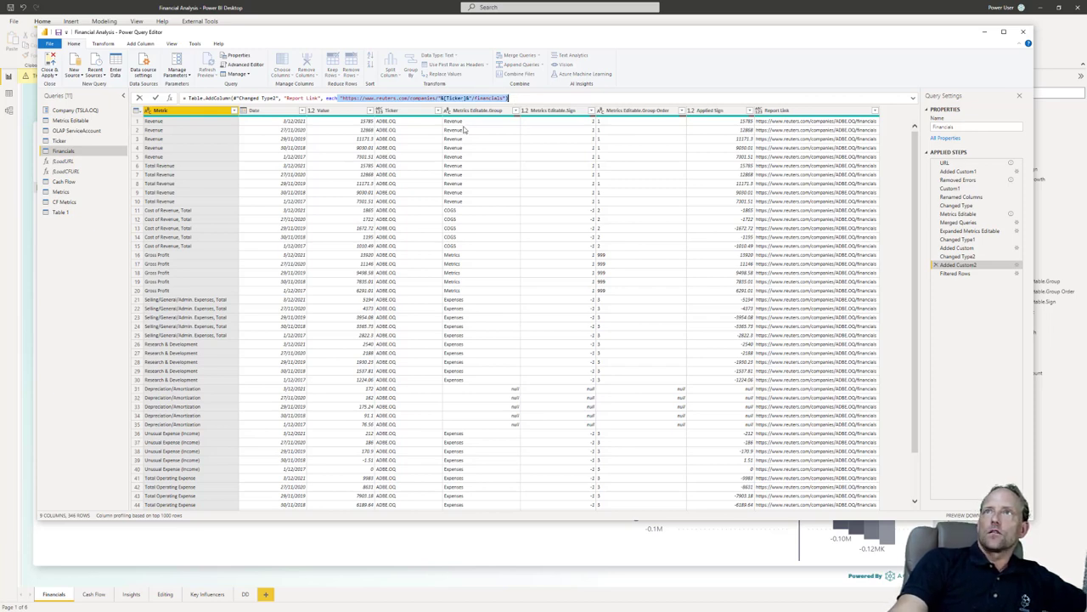
{"action": "left_click_drag", "start_coordinate": [442, 99], "coordinate": [339, 97]}
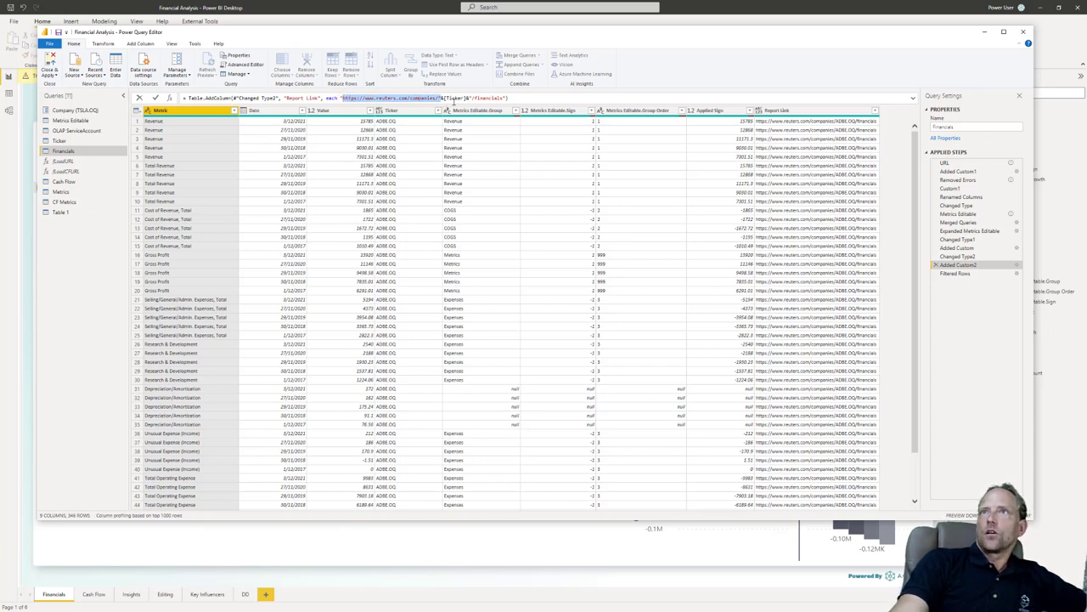
{"action": "left_click_drag", "start_coordinate": [468, 98], "coordinate": [442, 98]}
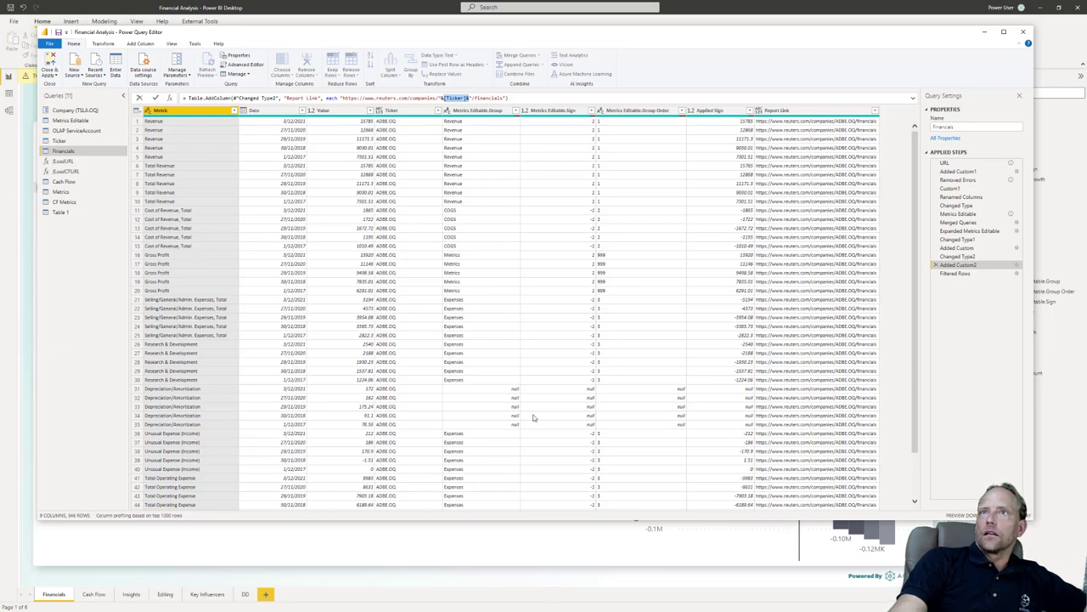
- Open the Financials query's M code and examine the ticker source, the fLoadURL call and the Metrics Editable merge
{"action": "left_click", "coordinate": [60, 152]}
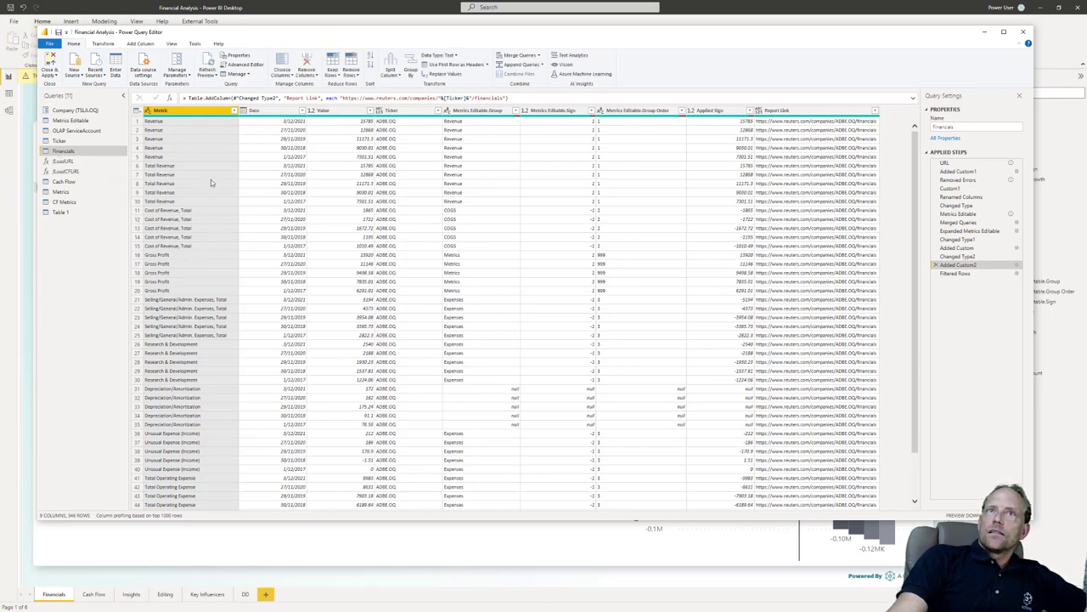
{"action": "left_click", "coordinate": [246, 66]}
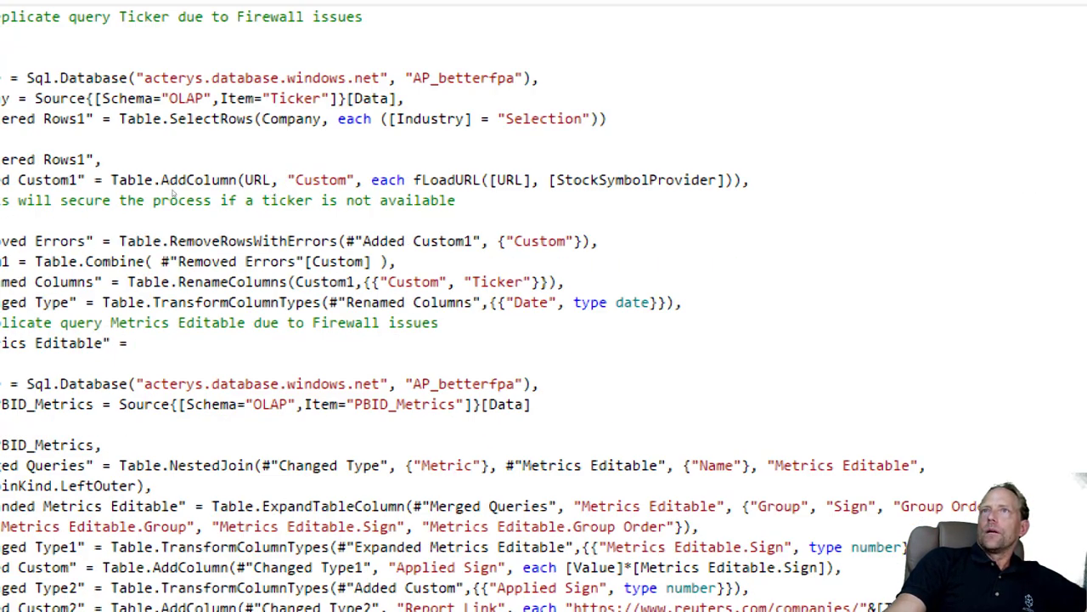
{"action": "left_click", "coordinate": [455, 205]}
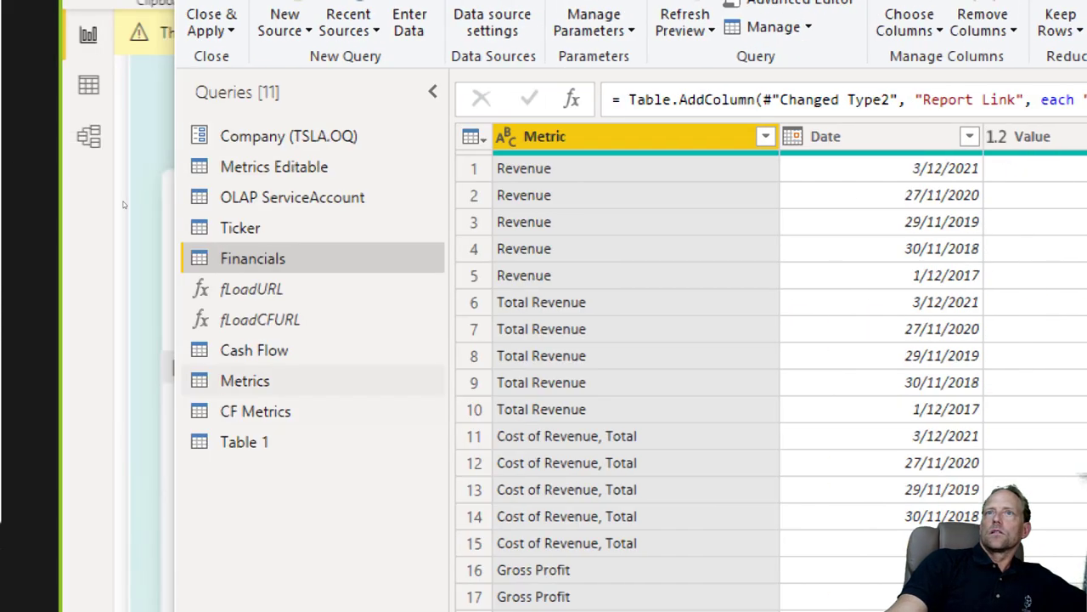
- Examine the M code of the fLoadURL function, close the code editor, and resize and reposition the Power Query Editor window
{"action": "left_click", "coordinate": [252, 288]}
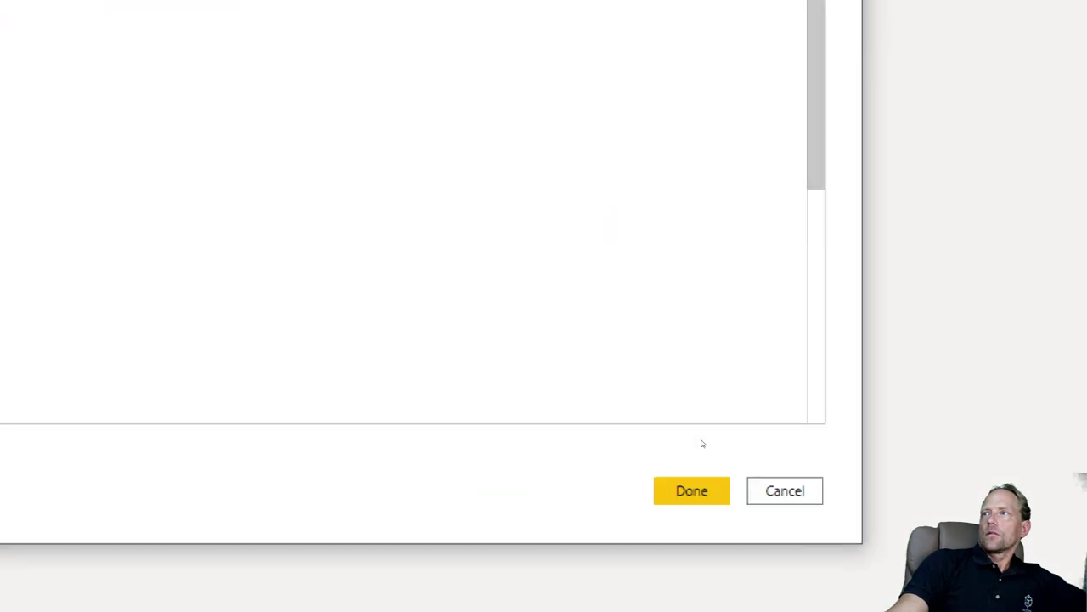
{"action": "left_click", "coordinate": [692, 536]}
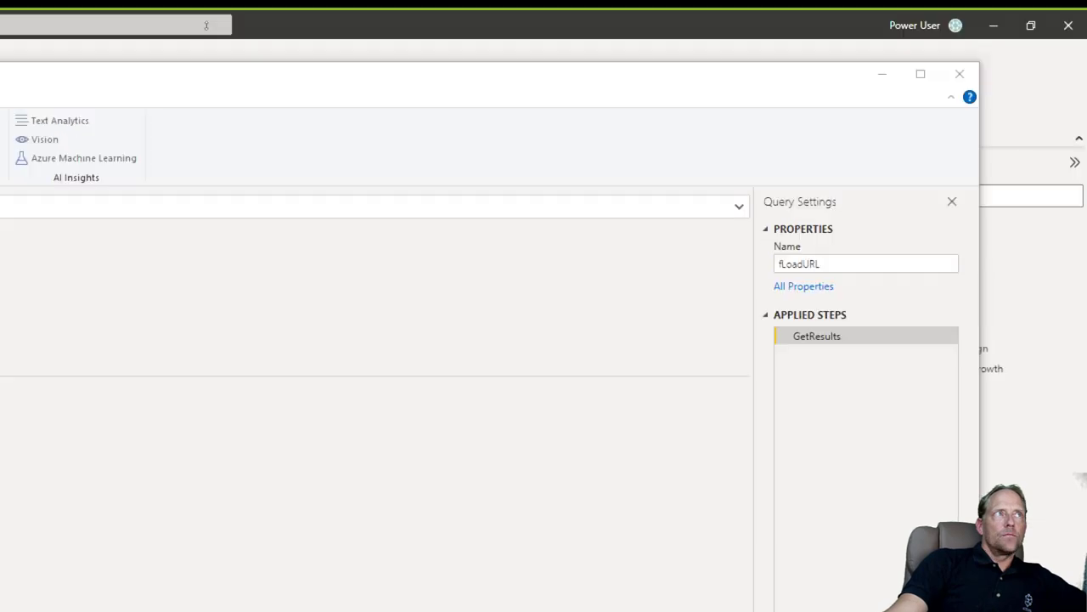
{"action": "left_click_drag", "start_coordinate": [36, 101], "coordinate": [95, 101]}
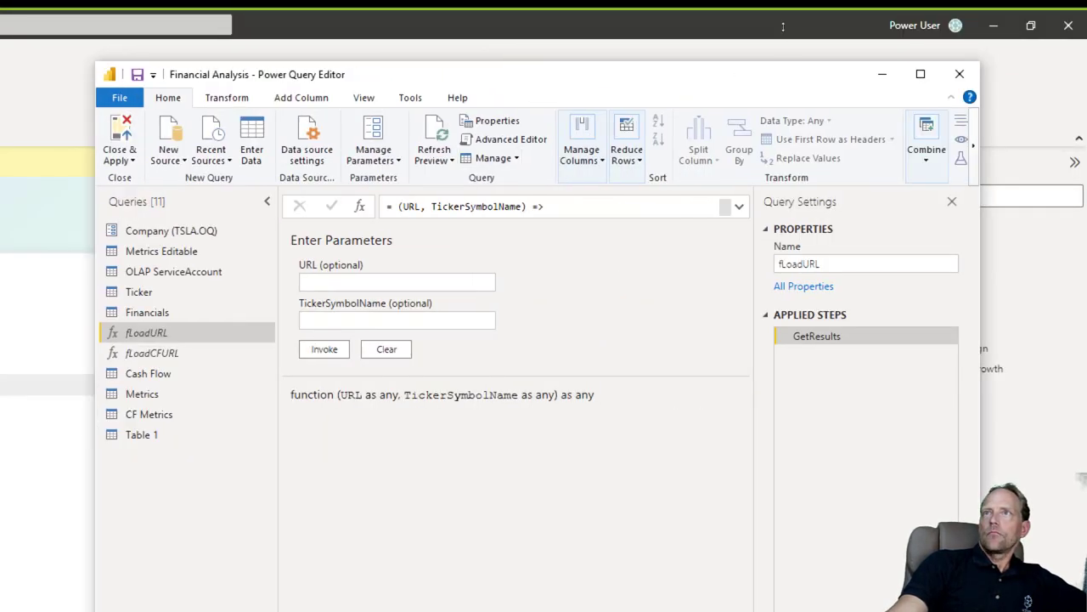
{"action": "left_click_drag", "start_coordinate": [752, 97], "coordinate": [755, 85]}
- Go through the URL and TickerSymbolName parameters of fLoadURL and show the Ticker query
{"action": "key", "text": "shift+Tab"}
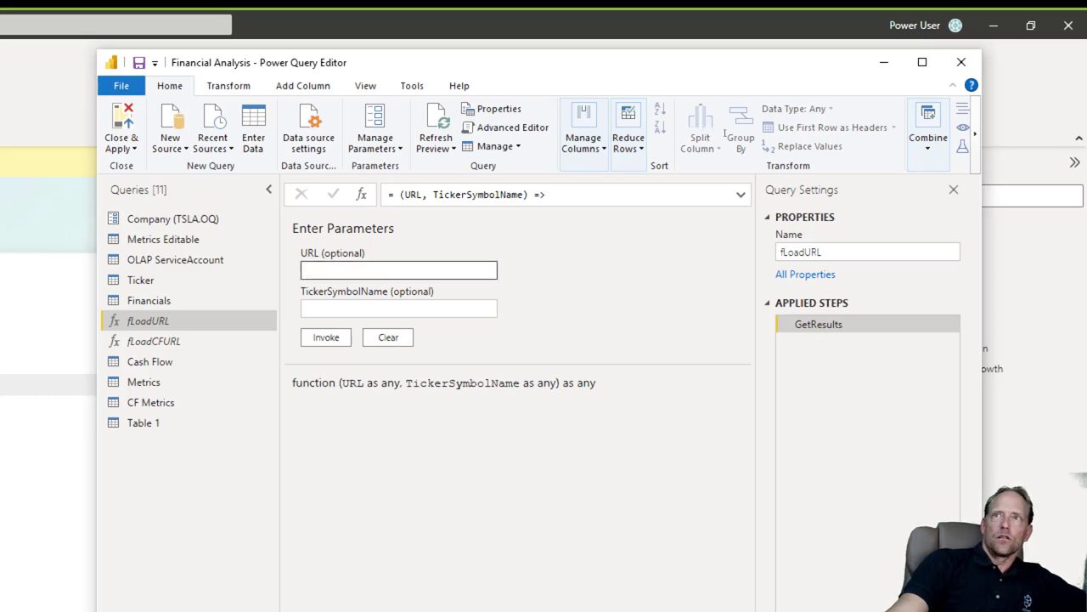
{"action": "key", "text": "Tab"}
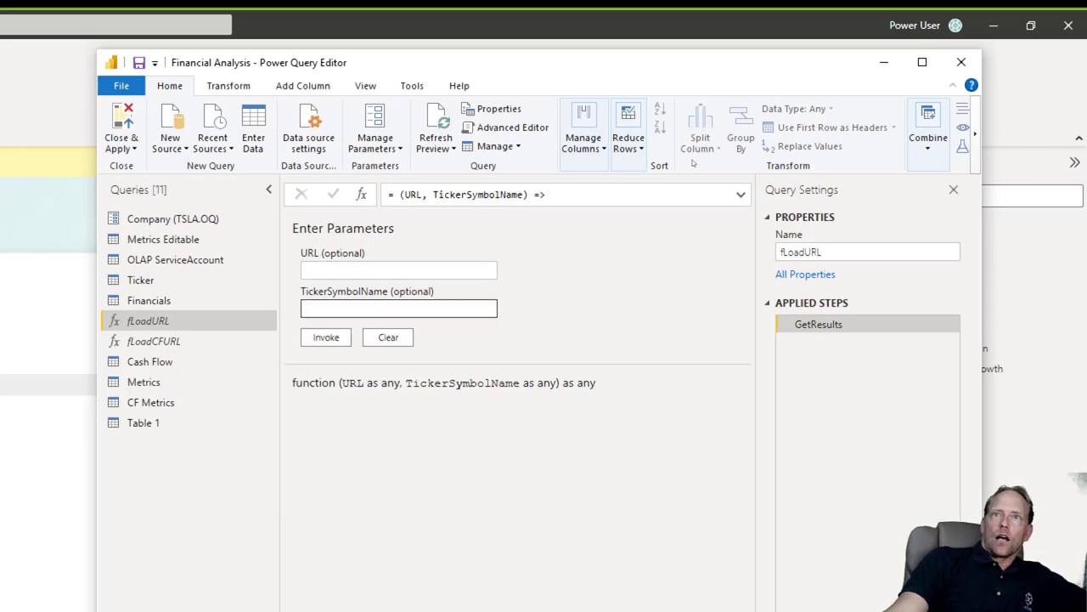
{"action": "key", "text": "Tab"}
{"action": "key", "text": "Up"}
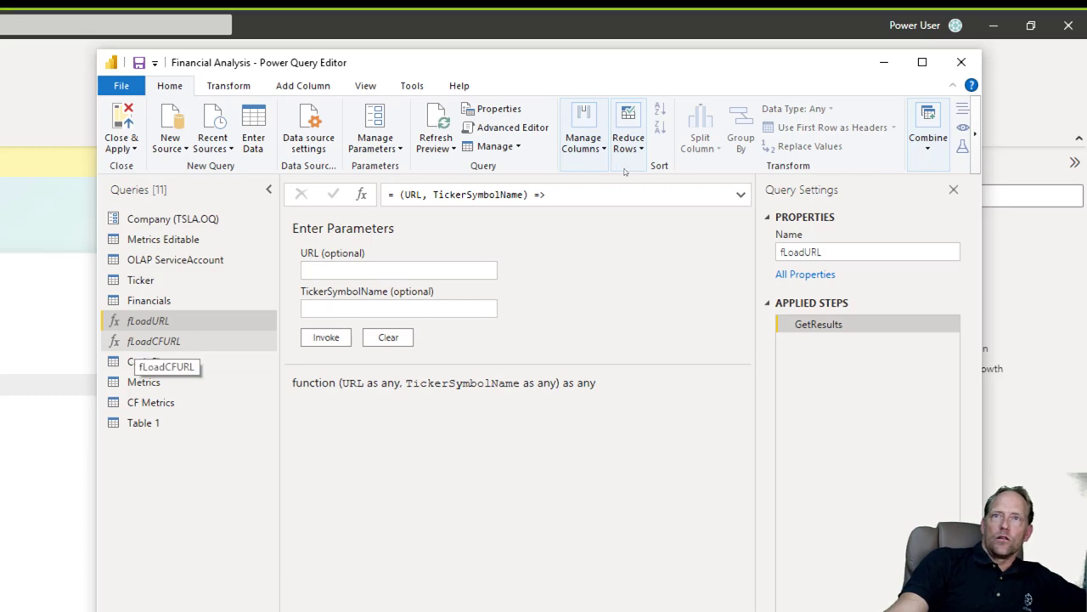
{"action": "key", "text": "Up"}
{"action": "key", "text": "Up"}
{"action": "key", "text": "Down"}
{"action": "key", "text": "shift+Tab"}
{"action": "key", "text": "Tab"}
{"action": "key", "text": "Down"}
{"action": "key", "text": "Down"}
{"action": "key", "text": "Down"}
{"action": "key", "text": "Up"}
{"action": "key", "text": "Up"}
{"action": "key", "text": "Up"}
{"action": "key", "text": "Up"}
{"action": "key", "text": "Down"}
{"action": "key", "text": "Return"}
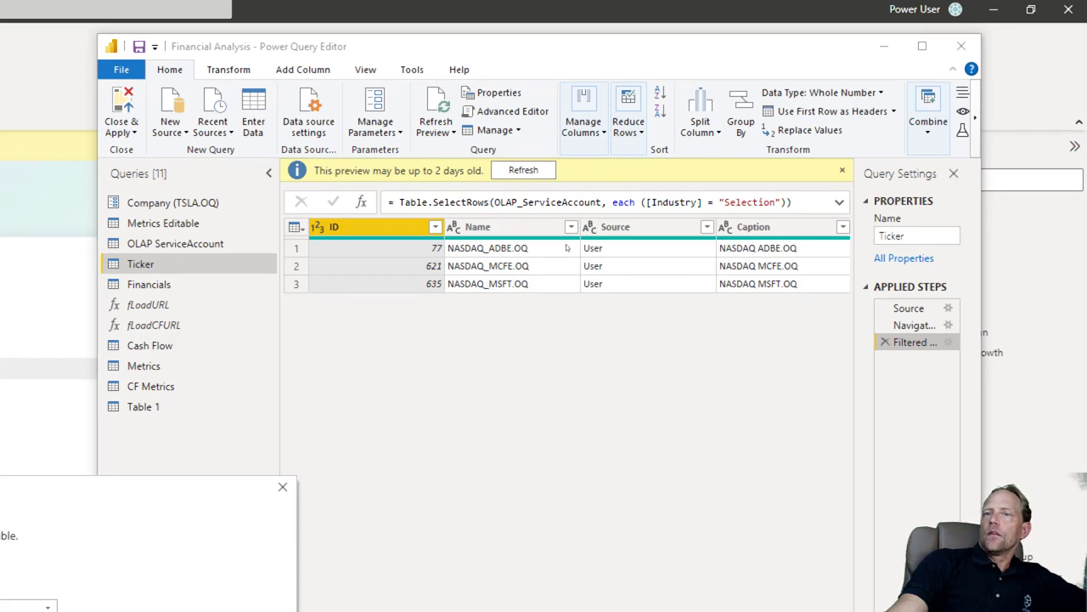
- Check the Industry equals Selection condition in the Ticker query's row filter, leave it unedited, and widen the Power Query Editor window
{"action": "left_click", "coordinate": [948, 341]}
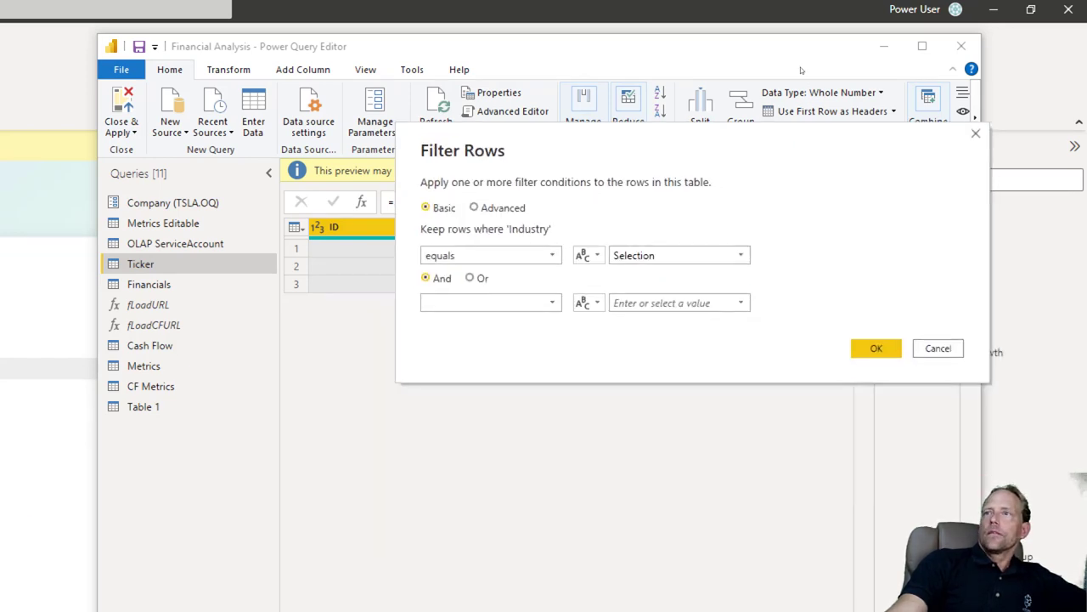
{"action": "left_click", "coordinate": [938, 348]}
{"action": "left_click_drag", "start_coordinate": [1035, 157], "coordinate": [1084, 158]}
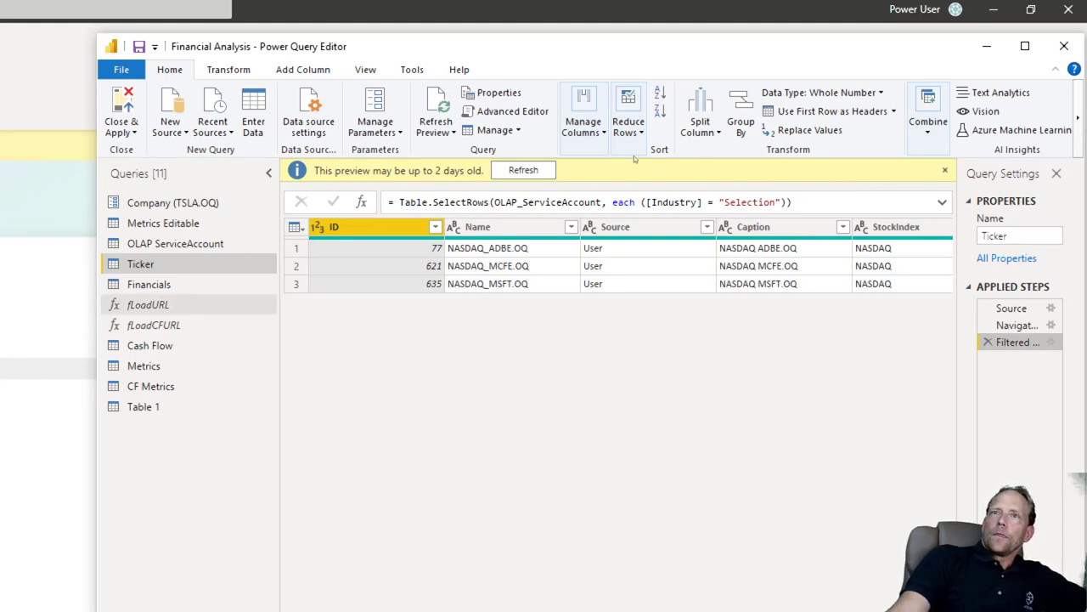
{"action": "key", "text": "Down"}
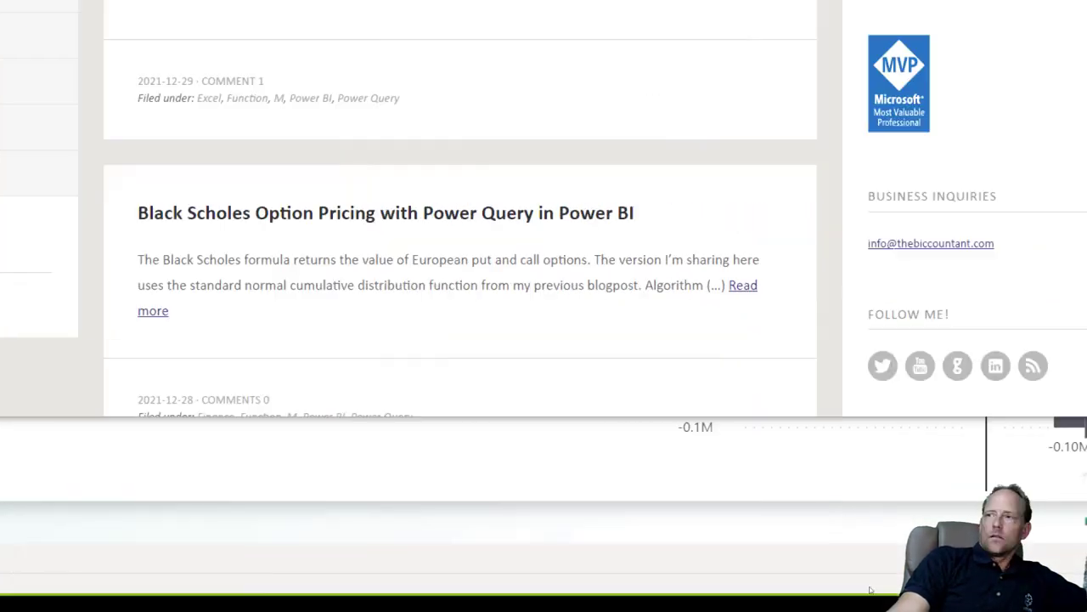
- Show the BIccountant website in the browser, and bring up the Reuters MSFT.OQ financials page to examine its income statement
{"action": "key", "text": "super+minus"}
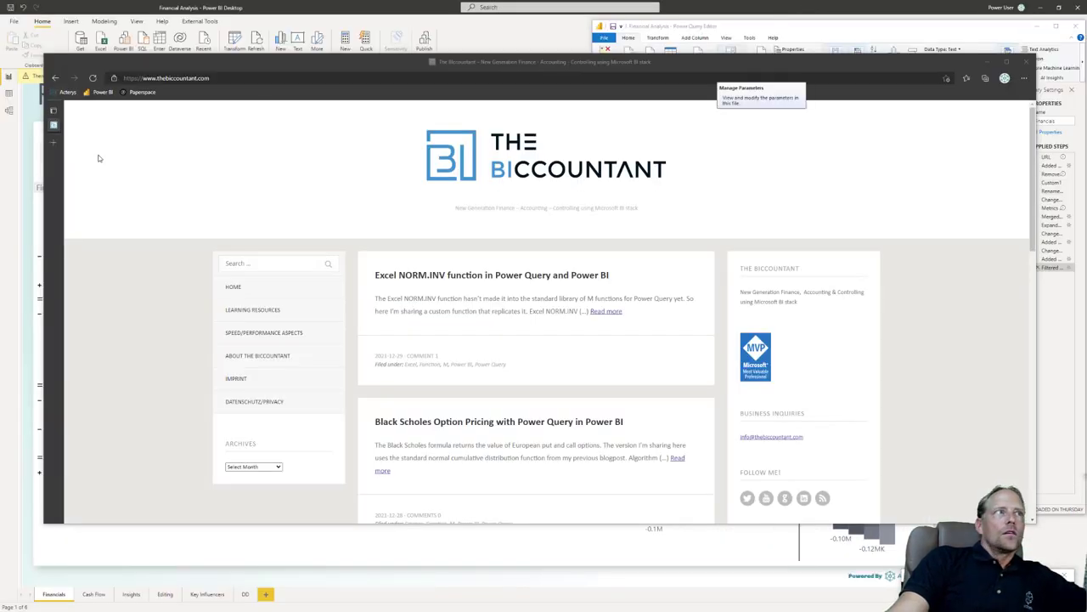
{"action": "key", "text": "alt+Tab"}
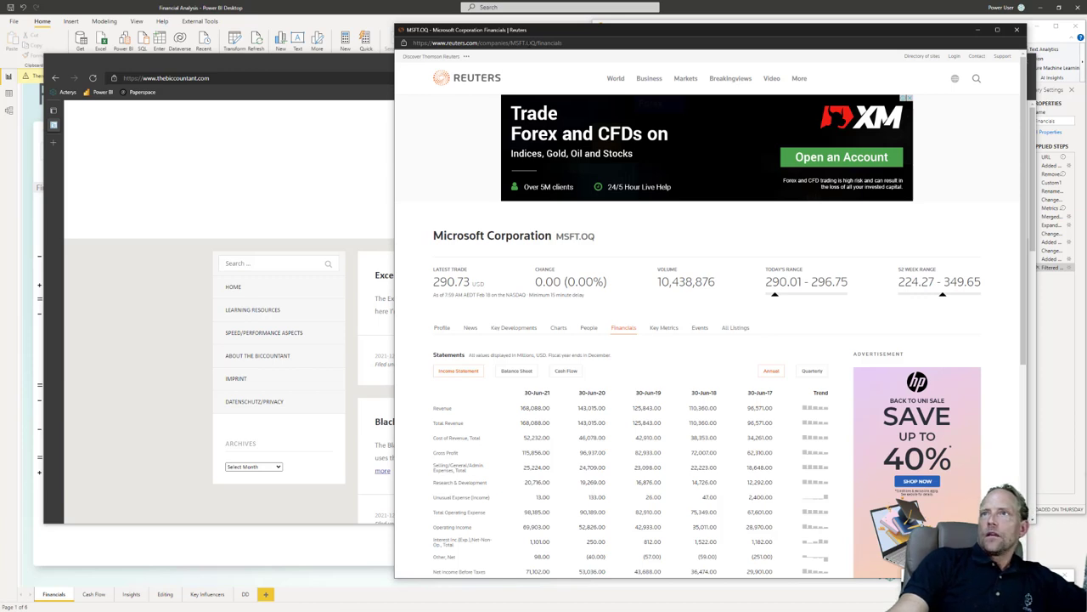
{"action": "scroll", "coordinate": [607, 218], "scroll_direction": "down", "scroll_amount": 1}
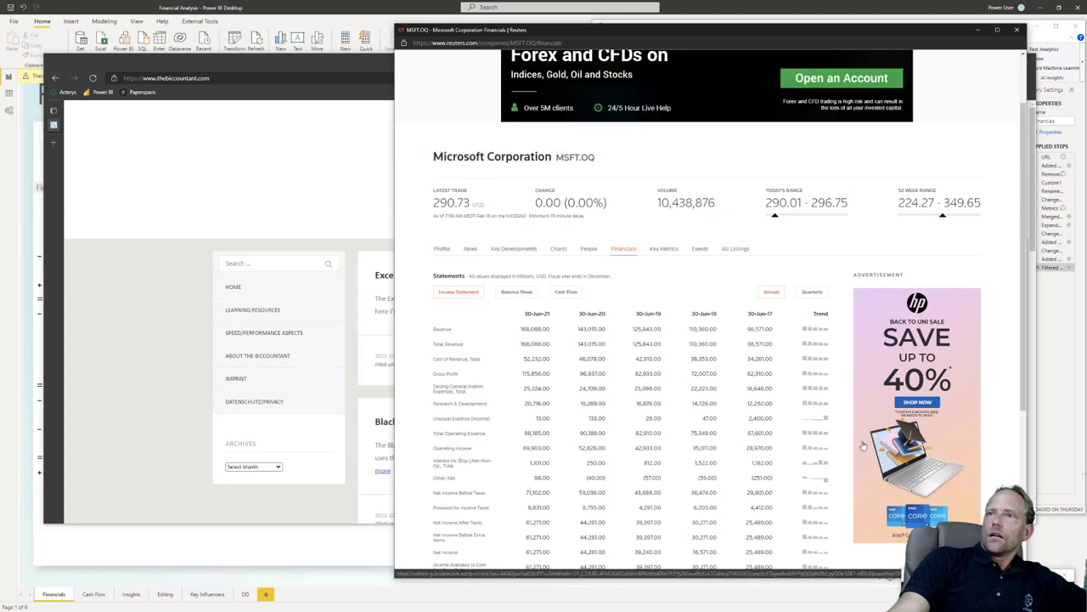
- Bring back the Power Query Editor, enlarge its window and settings pane, and show the Added Custom1 step of the Financials query
{"action": "left_click", "coordinate": [1043, 377]}
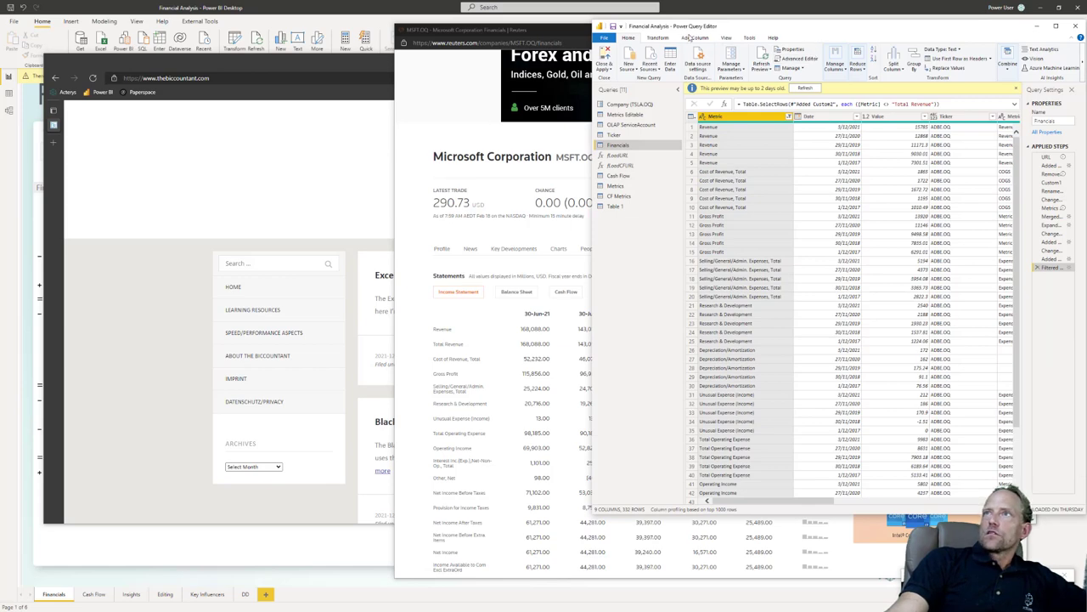
{"action": "left_click_drag", "start_coordinate": [729, 32], "coordinate": [457, 42]}
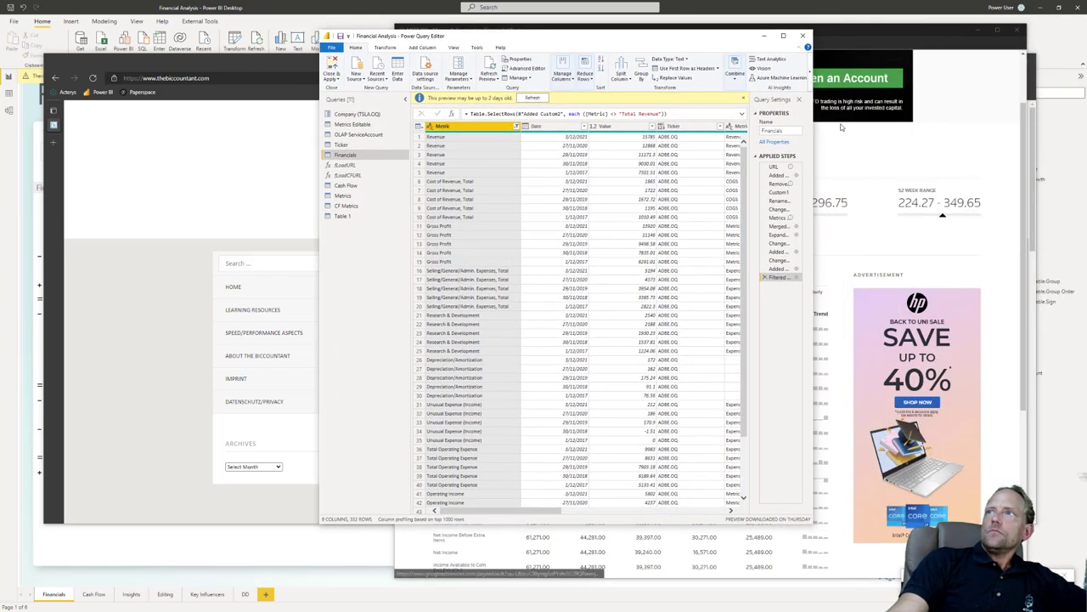
{"action": "left_click_drag", "start_coordinate": [813, 133], "coordinate": [974, 140]}
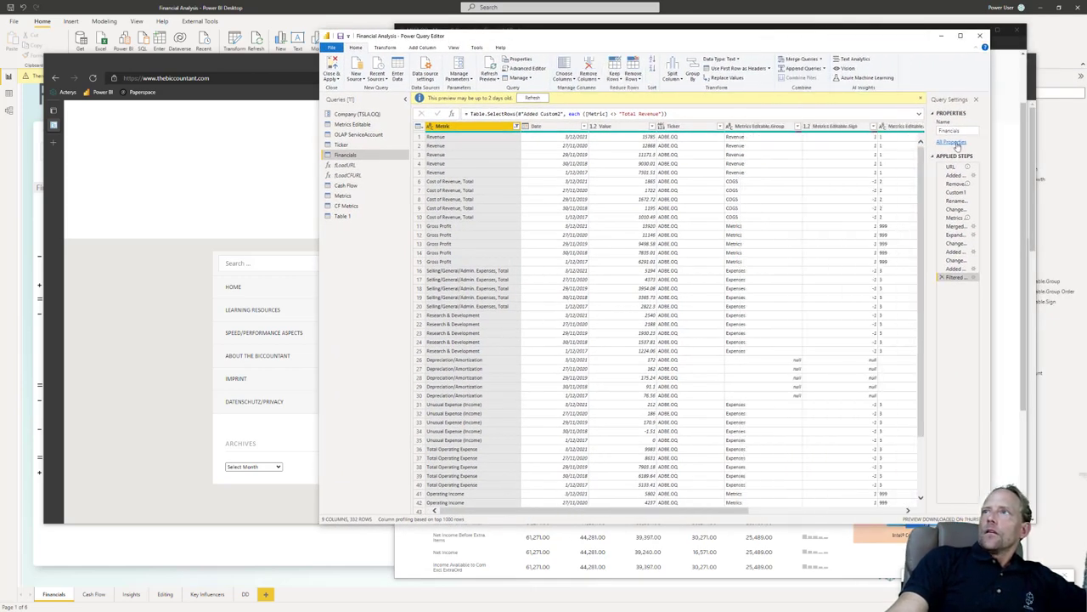
{"action": "left_click_drag", "start_coordinate": [926, 186], "coordinate": [883, 184]}
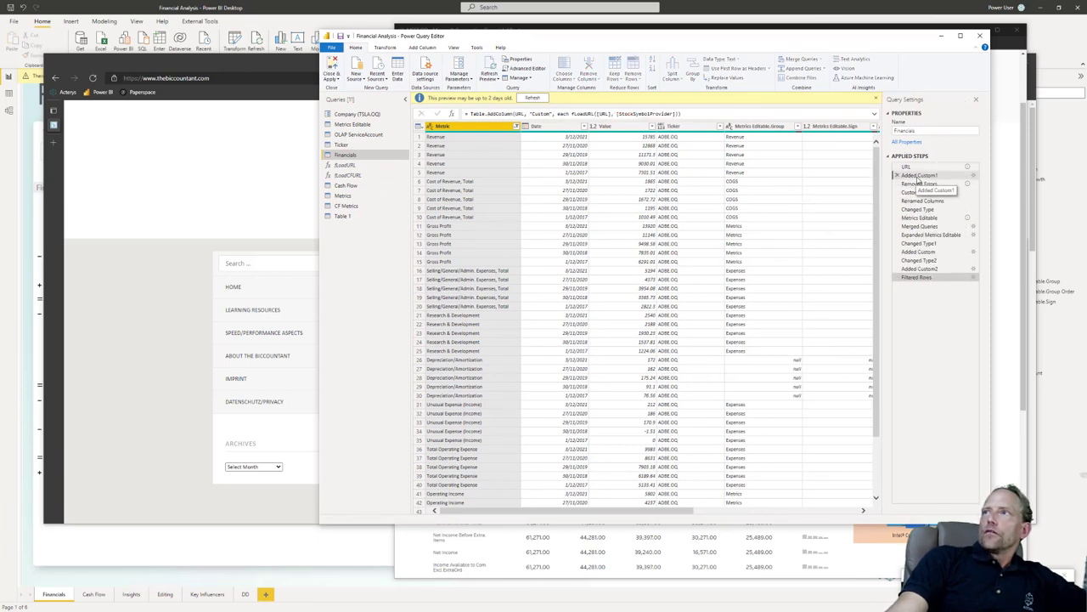
{"action": "left_click", "coordinate": [919, 175]}
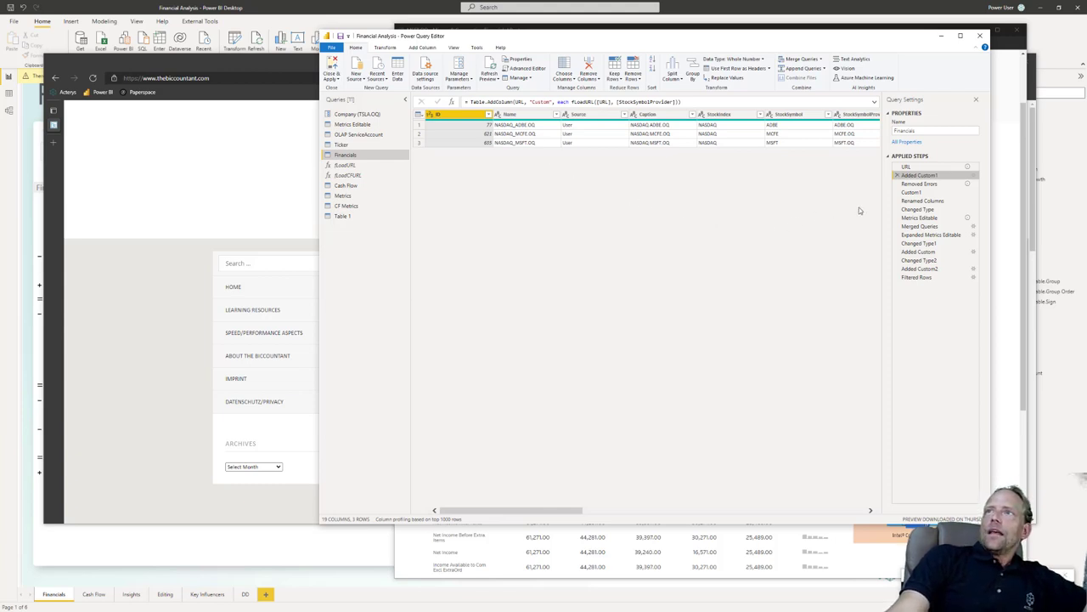
- Open the M code of the Financials query and examine the Removed Errors line that uses Table.RemoveRowsWithErrors
{"action": "mouse_move", "coordinate": [922, 189]}
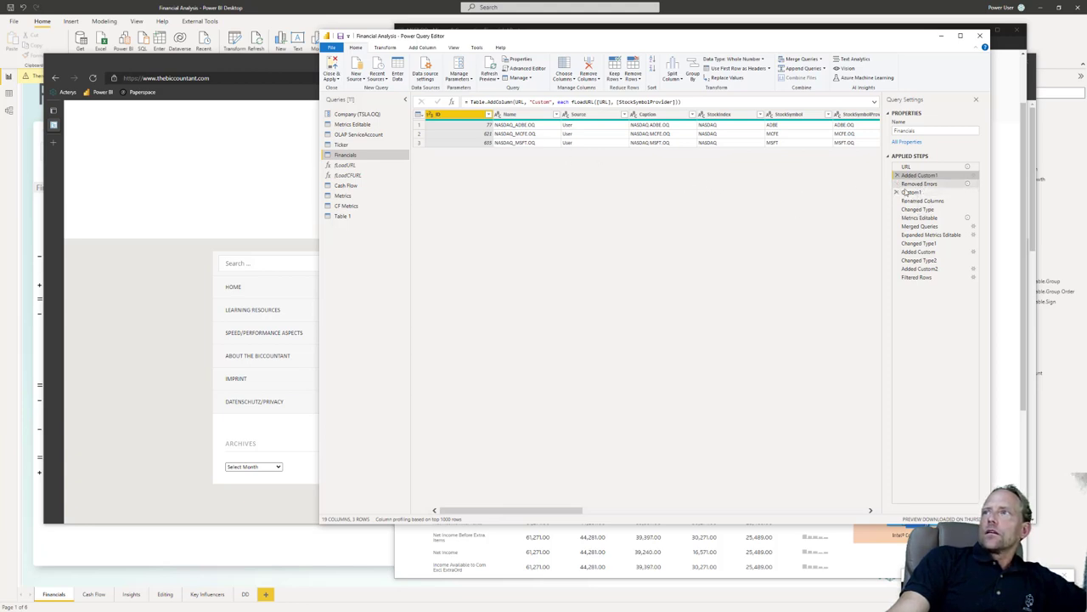
{"action": "left_click", "coordinate": [535, 70]}
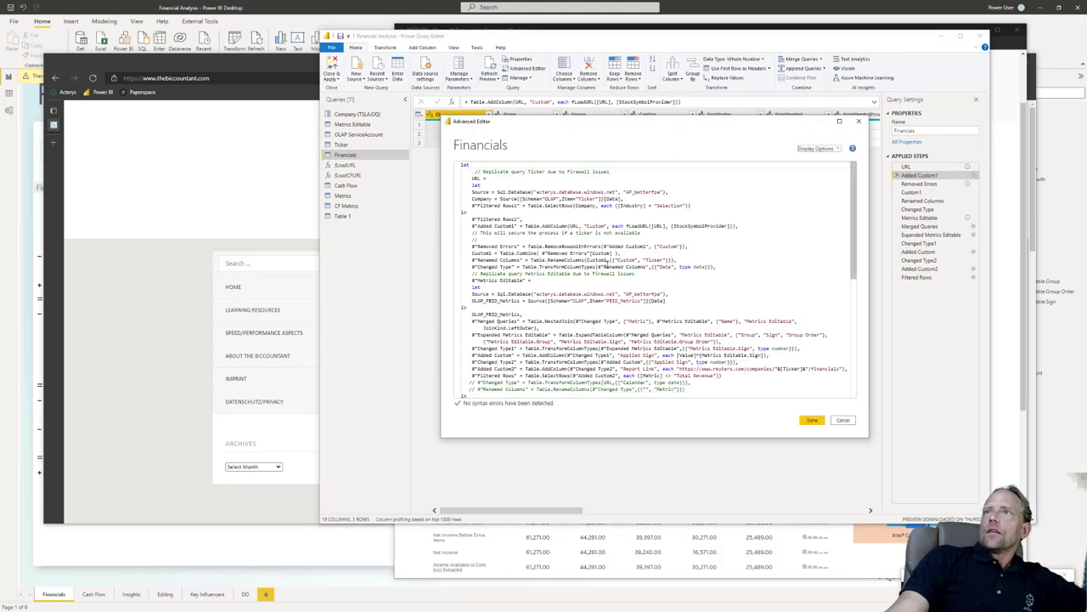
{"action": "left_click_drag", "start_coordinate": [692, 246], "coordinate": [468, 246]}
{"action": "left_click", "coordinate": [529, 246]}
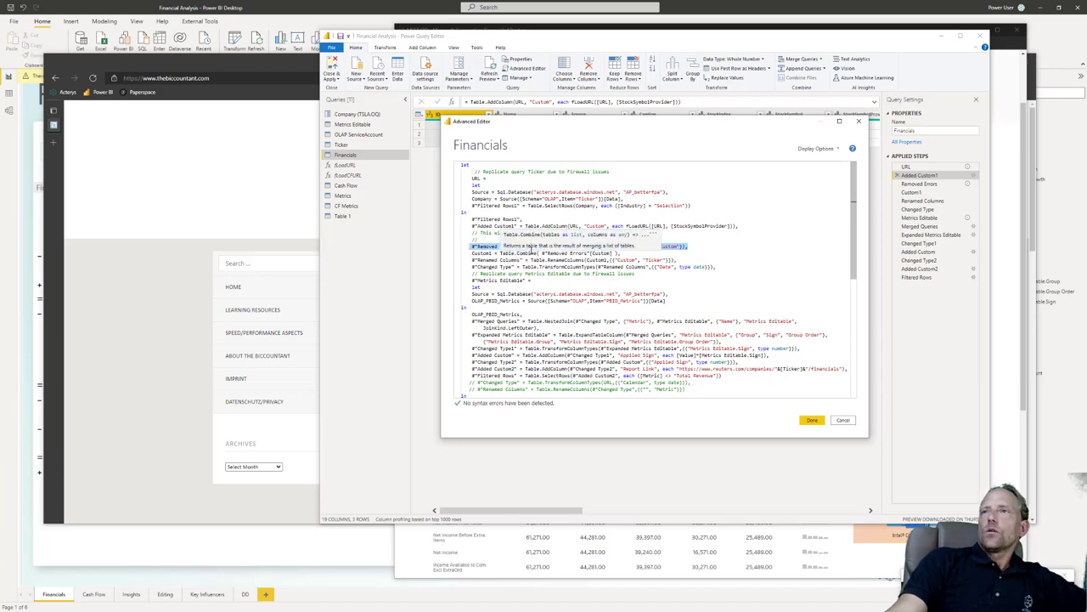
{"action": "triple_click", "coordinate": [496, 246]}
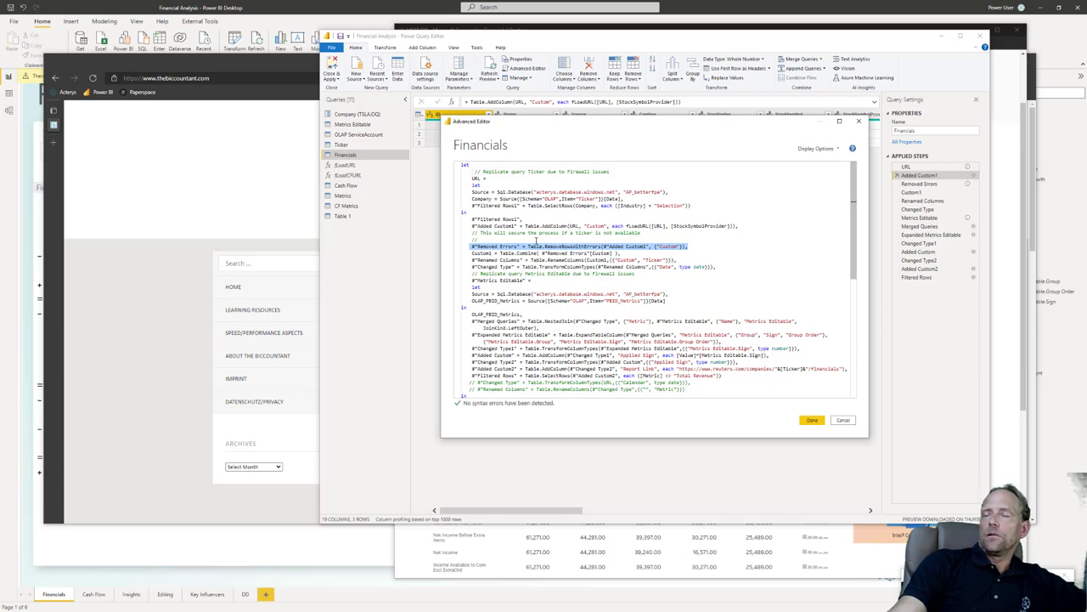
{"action": "left_click", "coordinate": [690, 248]}
{"action": "left_click_drag", "start_coordinate": [691, 247], "coordinate": [499, 247]}
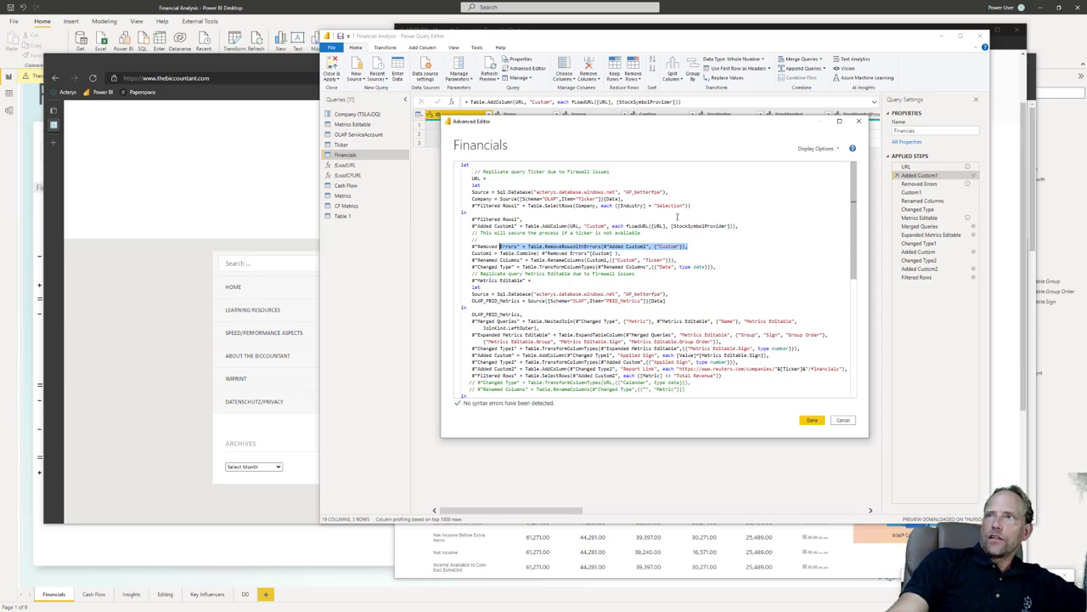
- Go through the fLoadURL call, Table.RemoveRowsWithErrors and Table.RenameColumns in the Financials code, and close the code editor without changes
{"action": "left_click_drag", "start_coordinate": [627, 226], "coordinate": [723, 225]}
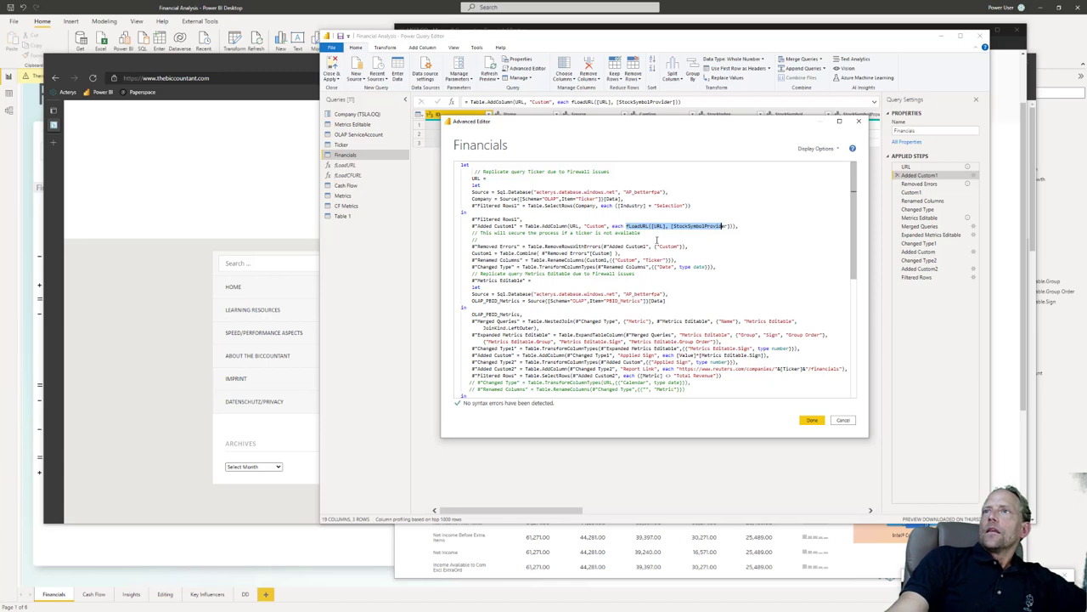
{"action": "left_click_drag", "start_coordinate": [629, 246], "coordinate": [529, 253]}
{"action": "left_click", "coordinate": [560, 247]}
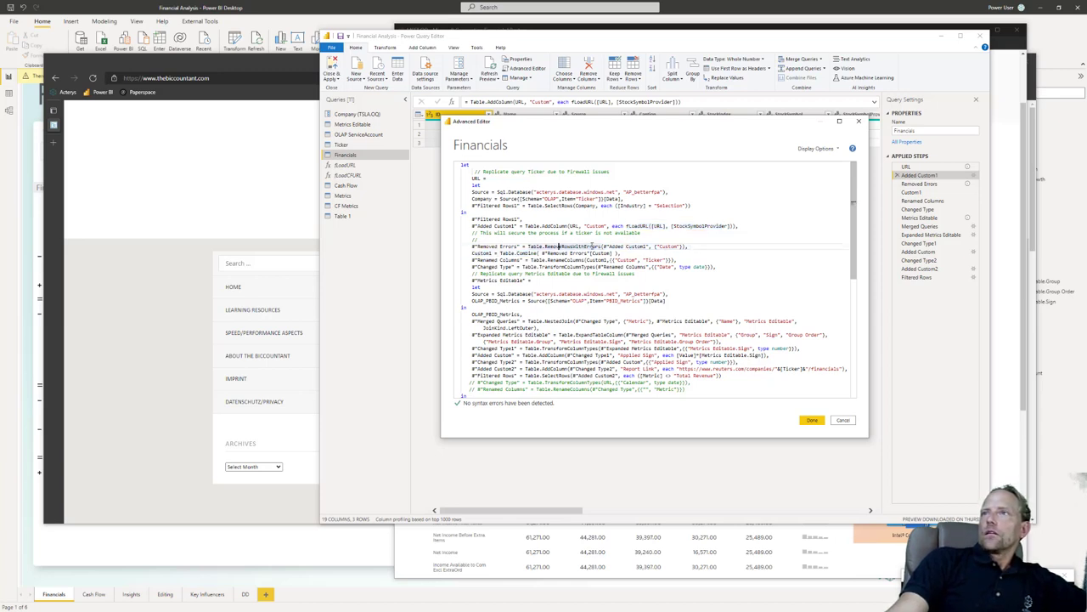
{"action": "mouse_move", "coordinate": [629, 246]}
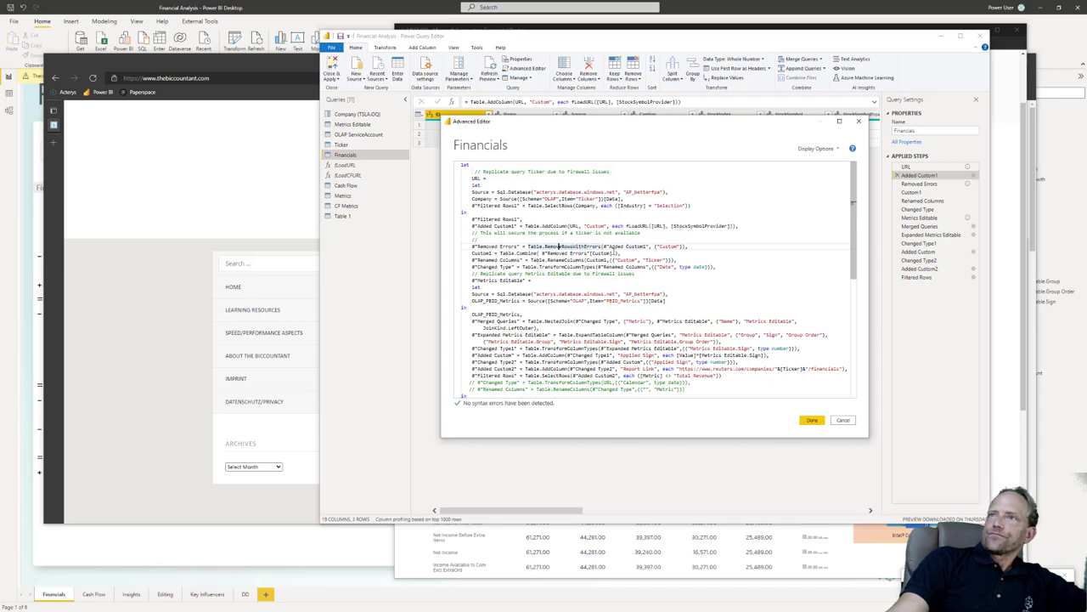
{"action": "left_click", "coordinate": [583, 260]}
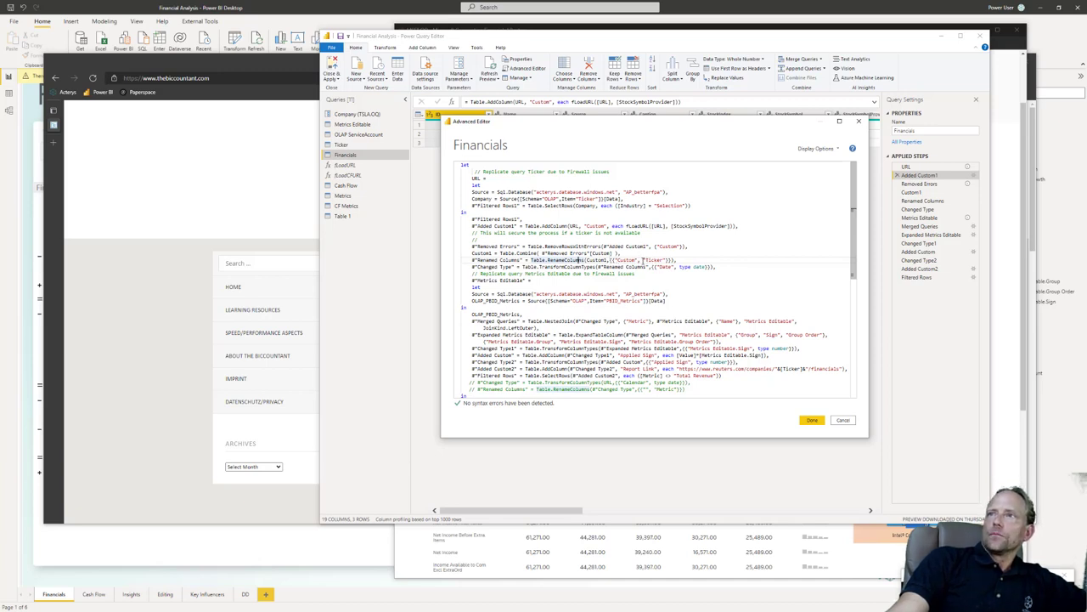
{"action": "left_click_drag", "start_coordinate": [554, 129], "coordinate": [583, 179]}
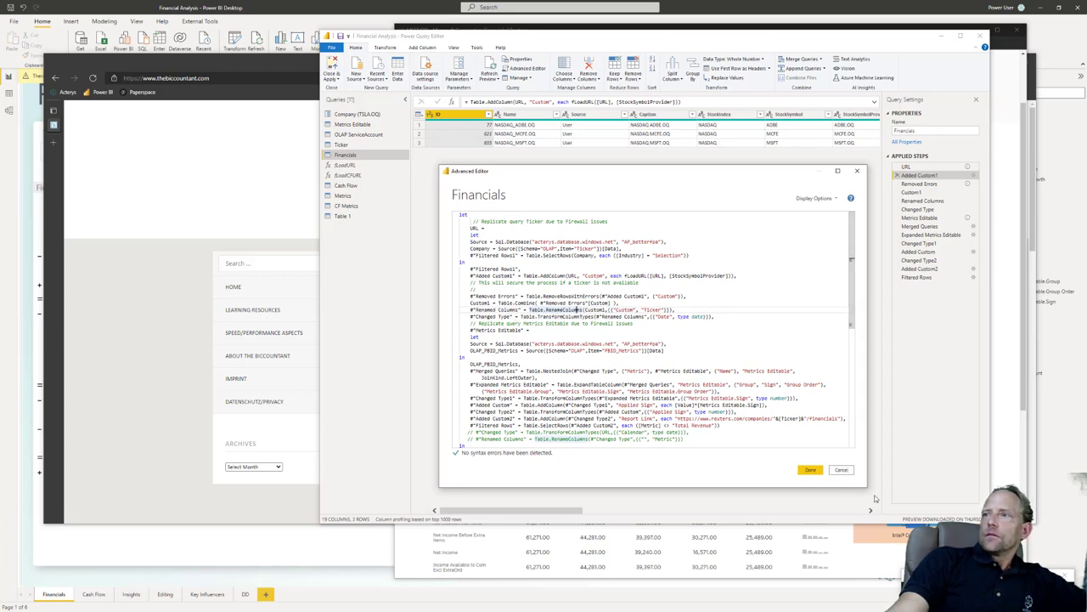
{"action": "left_click", "coordinate": [841, 470]}
- Show the Filtered Rows result of the Financials query and compare it with the Reuters MSFT.OQ income statement
{"action": "left_click", "coordinate": [916, 278]}
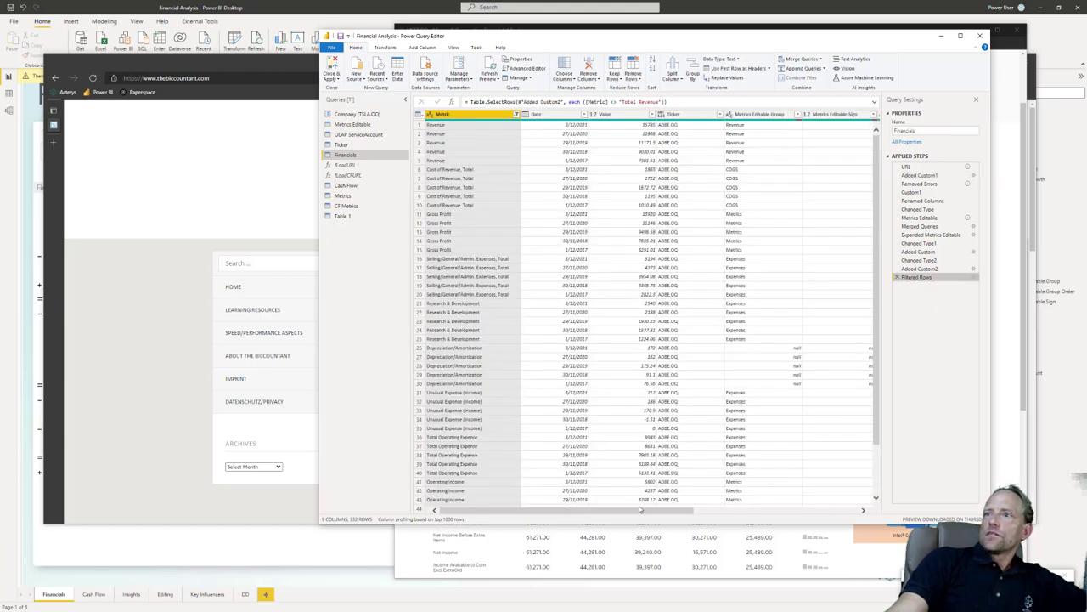
{"action": "left_click_drag", "start_coordinate": [637, 513], "coordinate": [590, 522]}
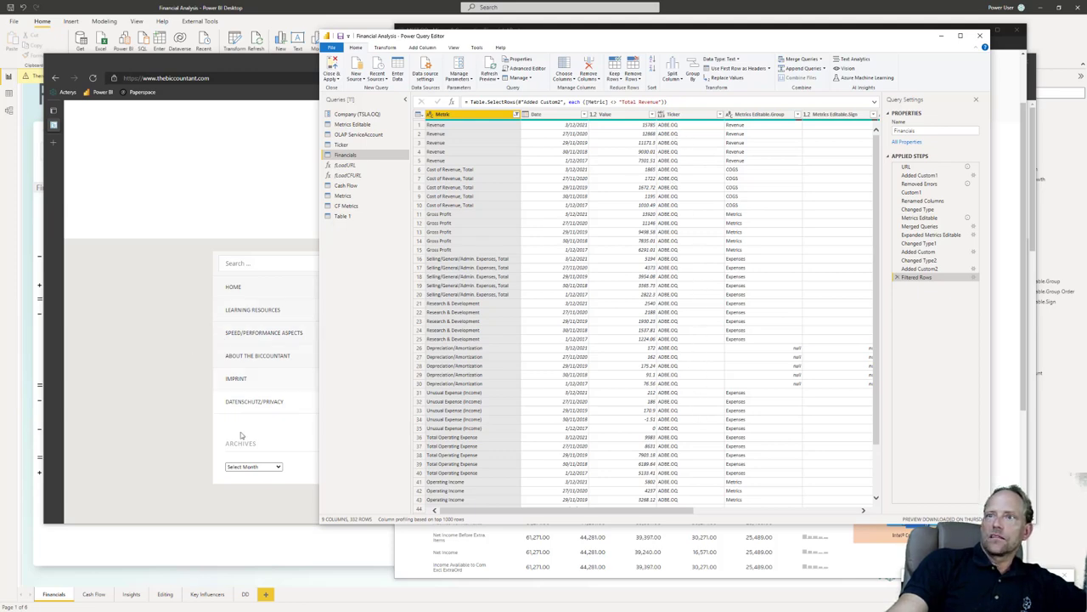
{"action": "left_click", "coordinate": [404, 554]}
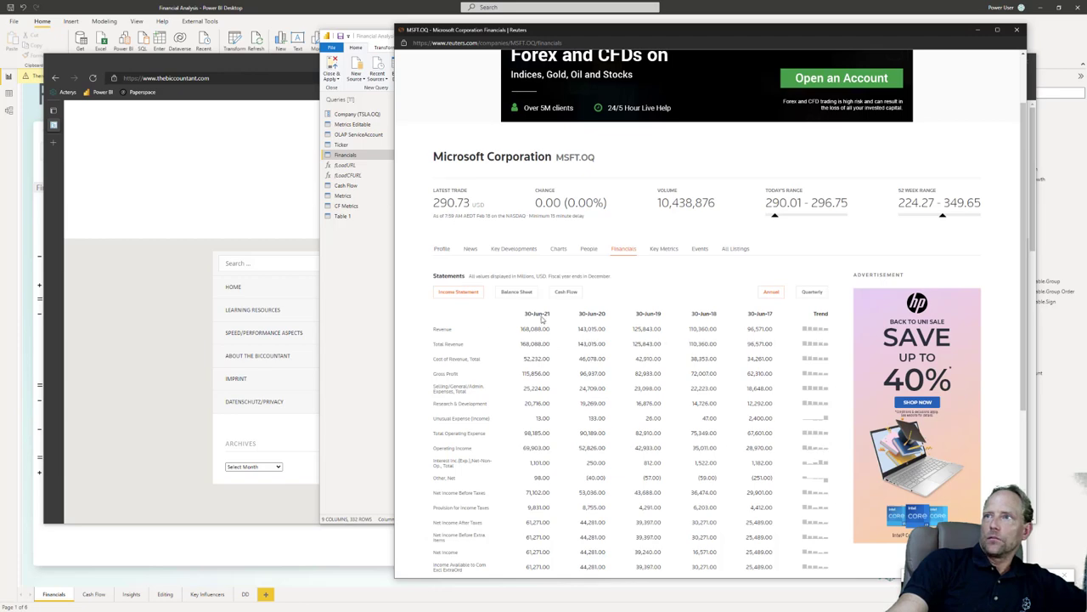
{"action": "left_click", "coordinate": [324, 280]}
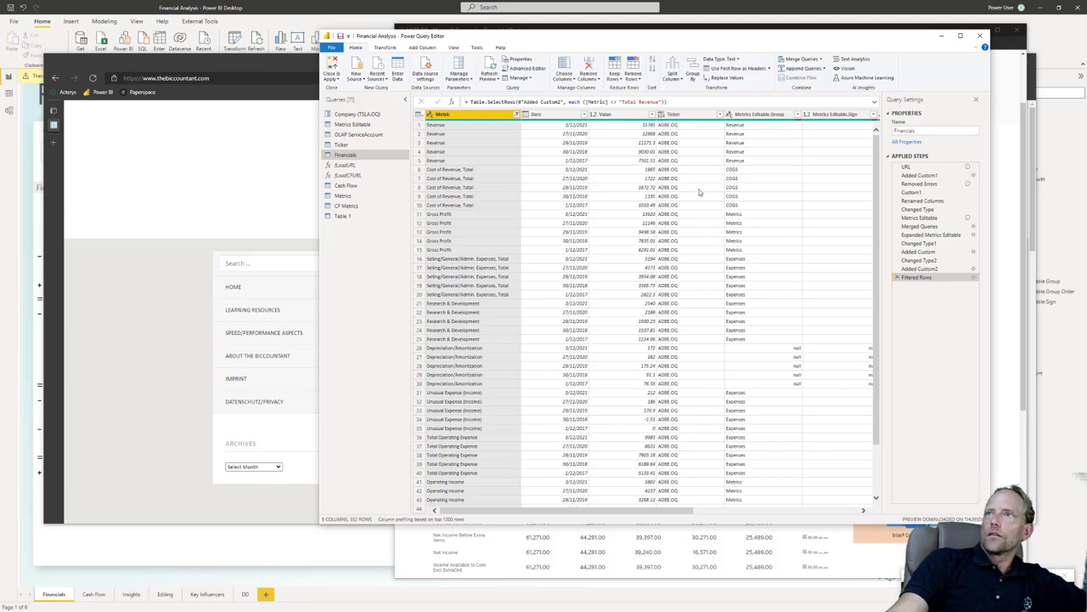
- Review the Financials M code alongside the BIccountant website and the Reuters financials page, and close the code editor without changes
{"action": "left_click", "coordinate": [510, 68]}
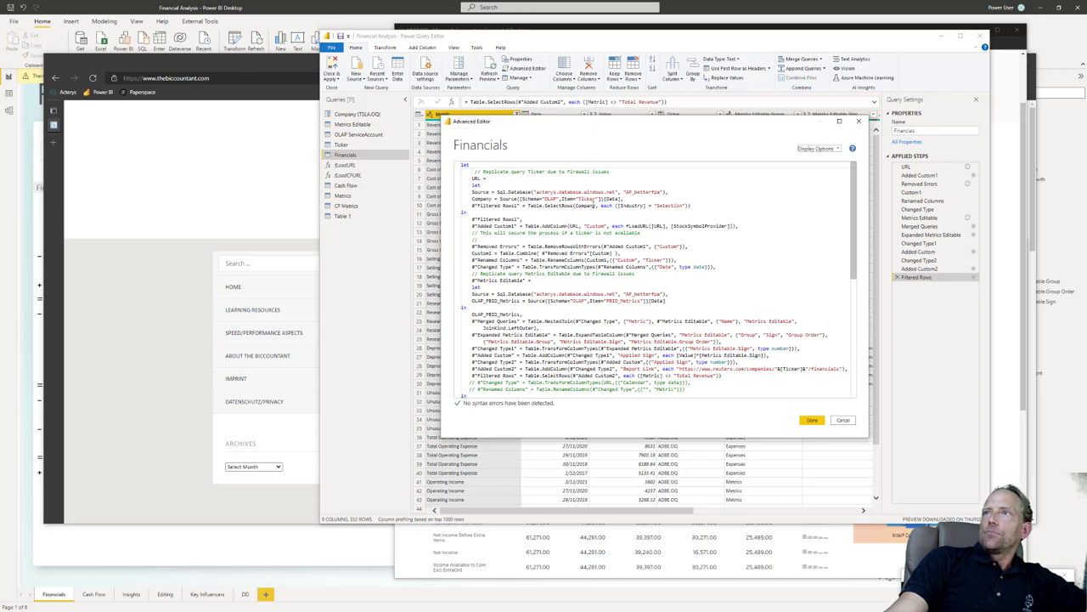
{"action": "left_click", "coordinate": [219, 374]}
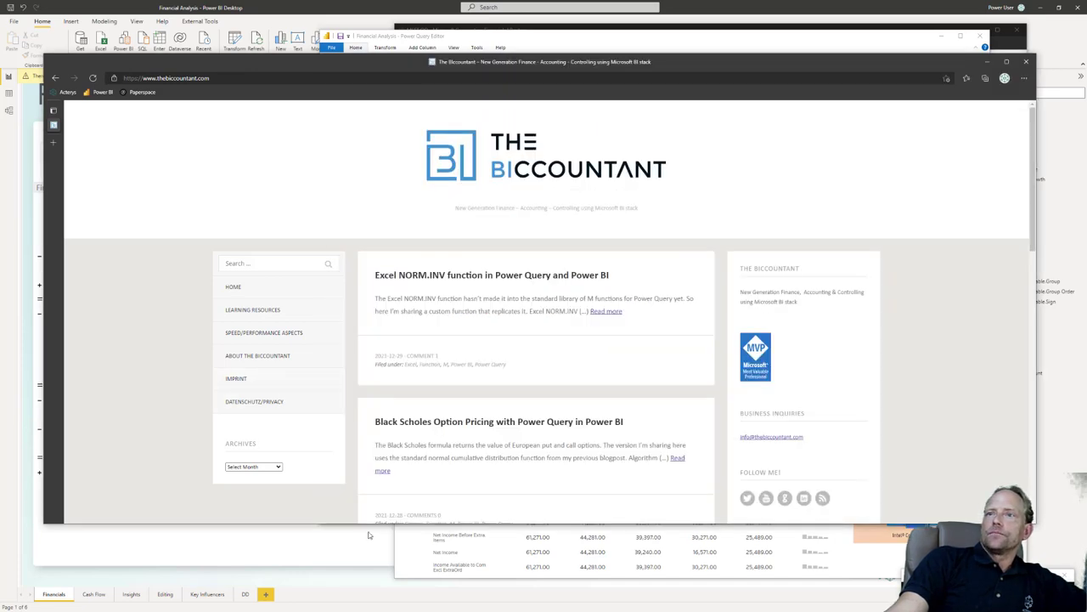
{"action": "left_click", "coordinate": [397, 558]}
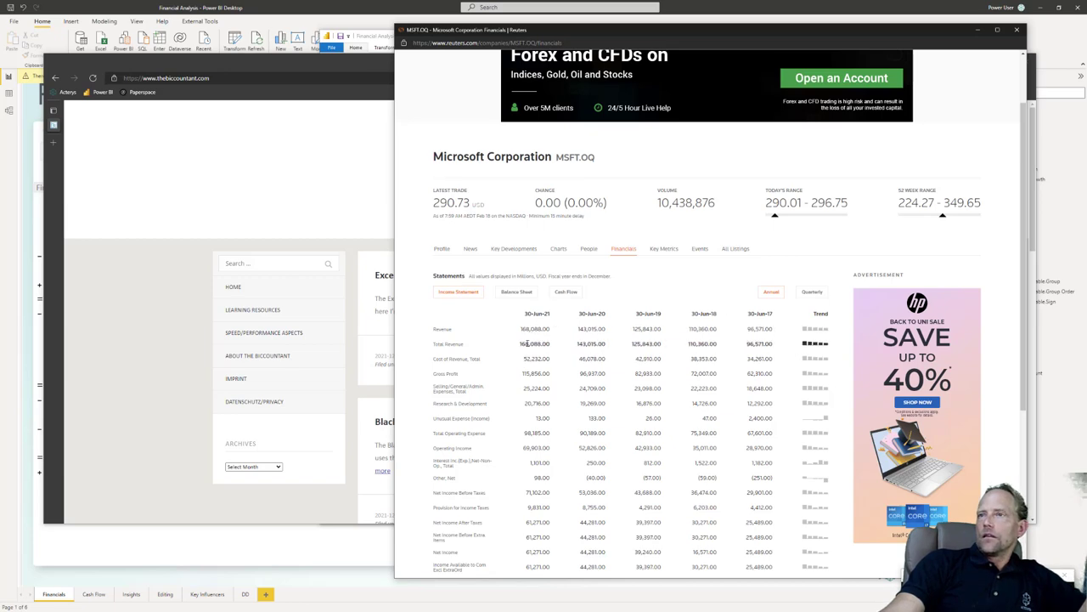
{"action": "left_click", "coordinate": [357, 227]}
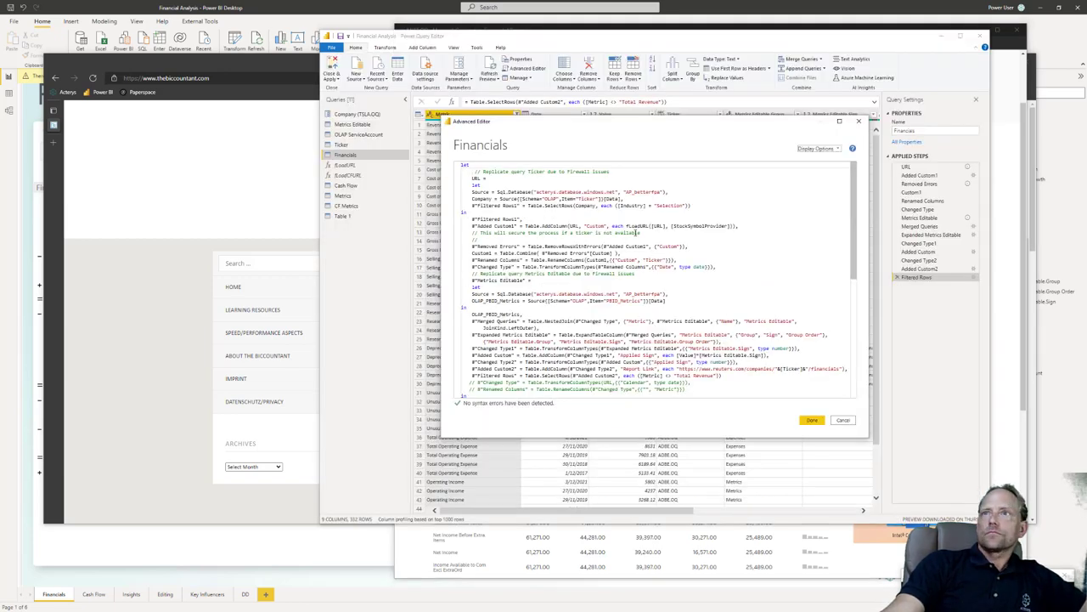
{"action": "left_click", "coordinate": [843, 420]}
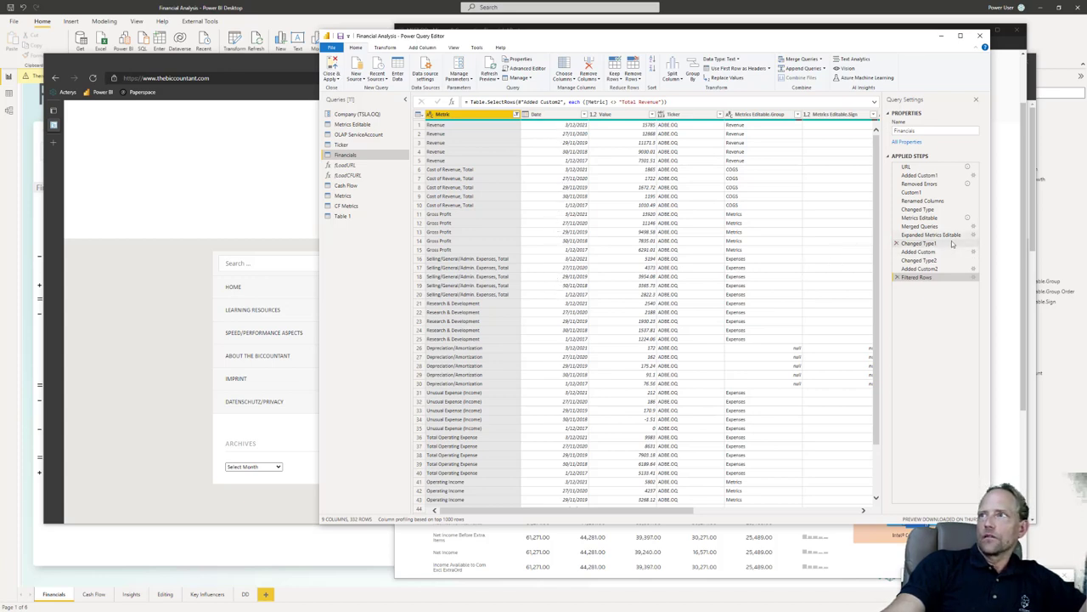
- Switch from the Power Query Editor to the slide presentation and advance through the Modelling slide
{"action": "left_click_drag", "start_coordinate": [671, 513], "coordinate": [646, 514]}
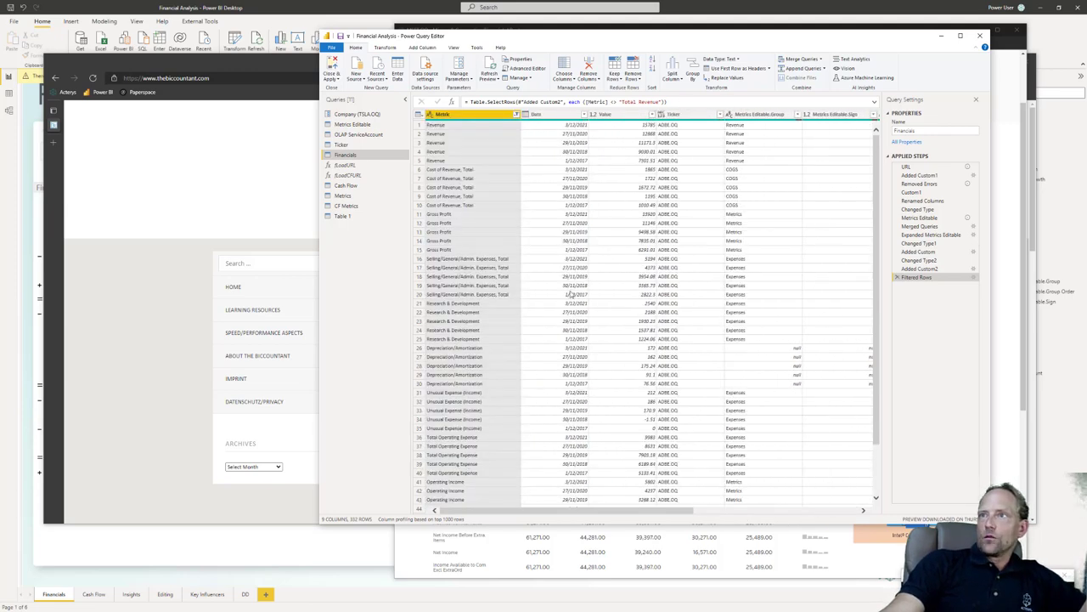
{"action": "left_click", "coordinate": [2, 360]}
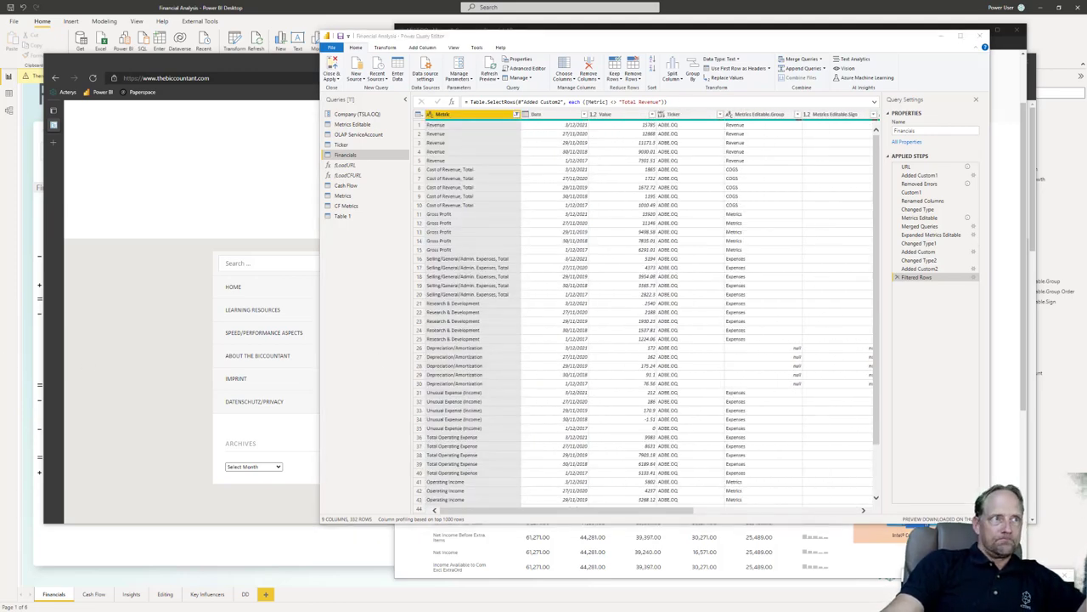
{"action": "key", "text": "alt+Tab"}
{"action": "left_click", "coordinate": [438, 404]}
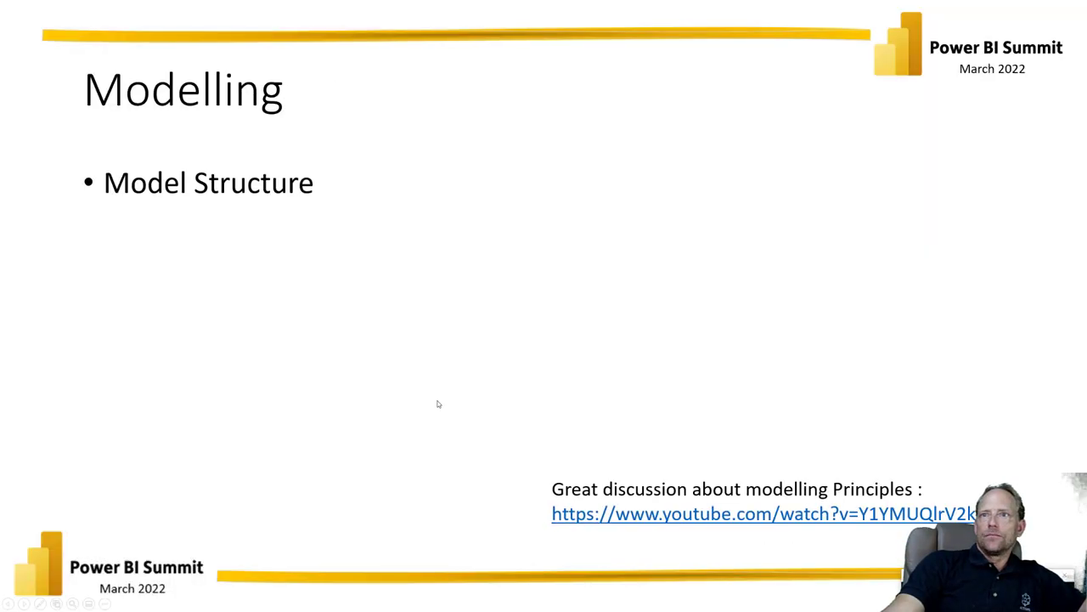
{"action": "left_click", "coordinate": [438, 404]}
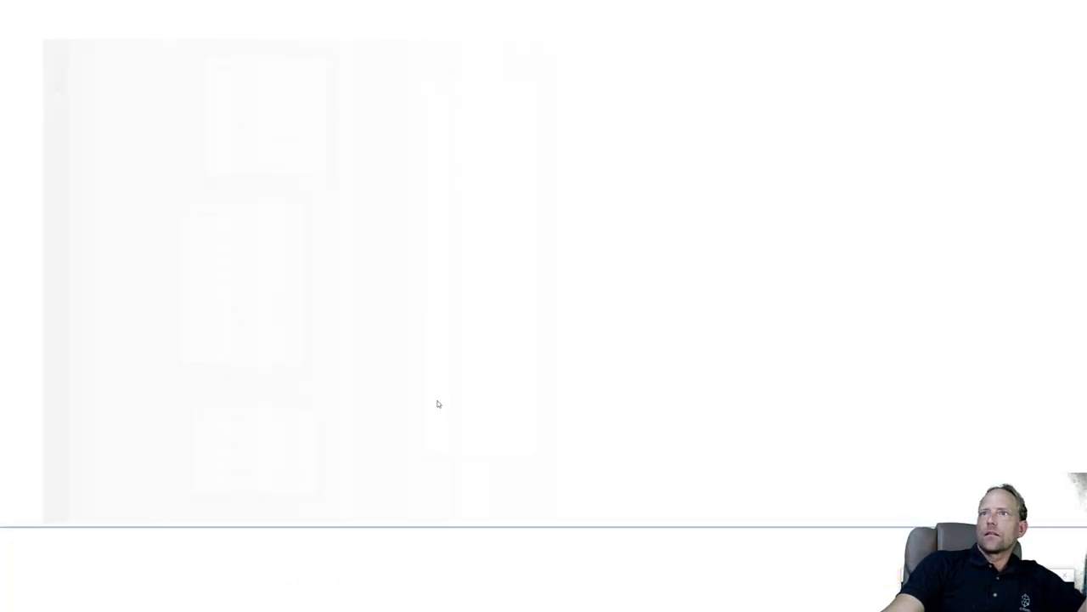
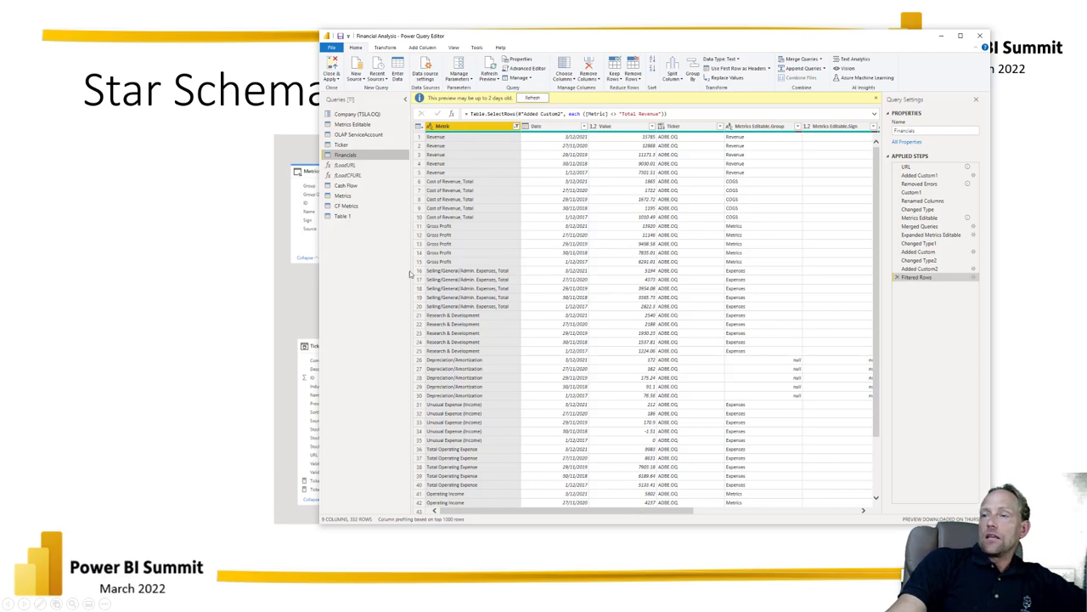
- Examine the Financials query's metric group, sign and Report Link columns, and switch to the report in Power BI Desktop
{"action": "left_click_drag", "start_coordinate": [578, 510], "coordinate": [722, 517]}
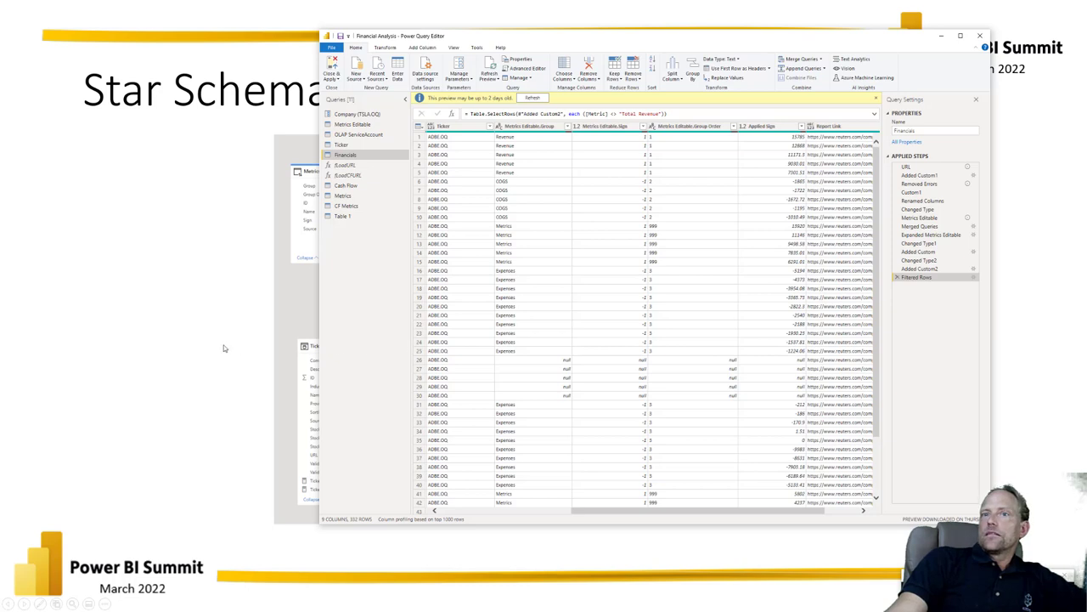
{"action": "left_click", "coordinate": [163, 401]}
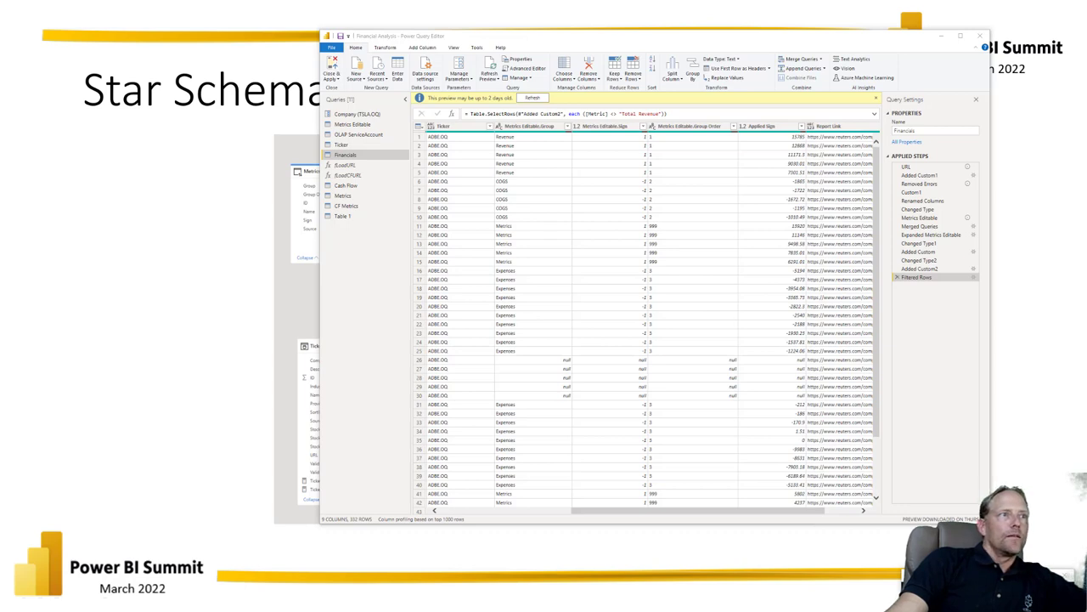
{"action": "key", "text": "alt+Tab"}
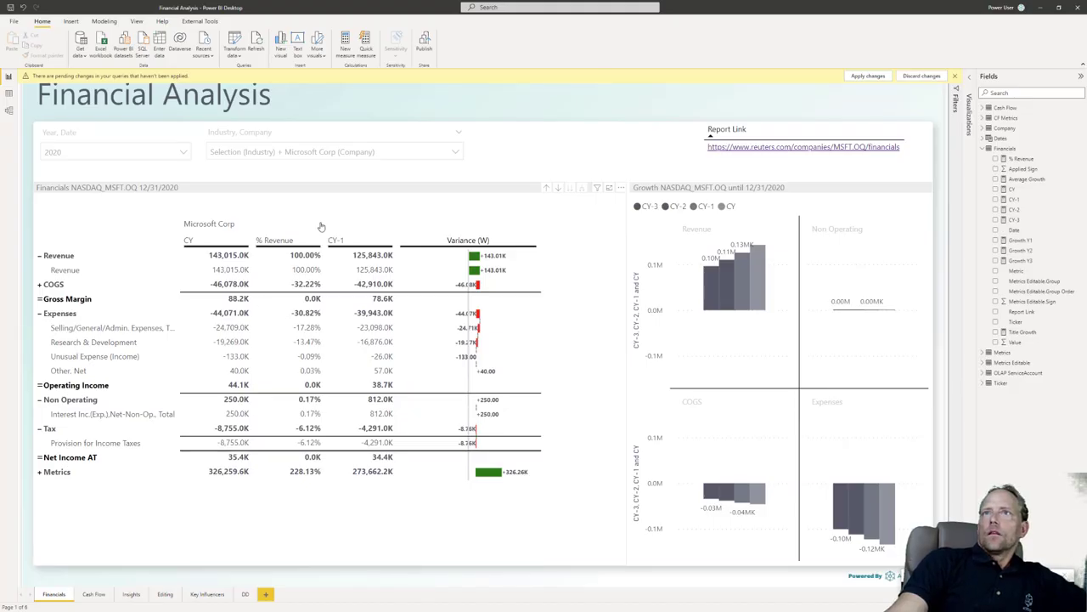
- Show the loaded data of the Financials table and return to the Financials report page
{"action": "left_click", "coordinate": [9, 92]}
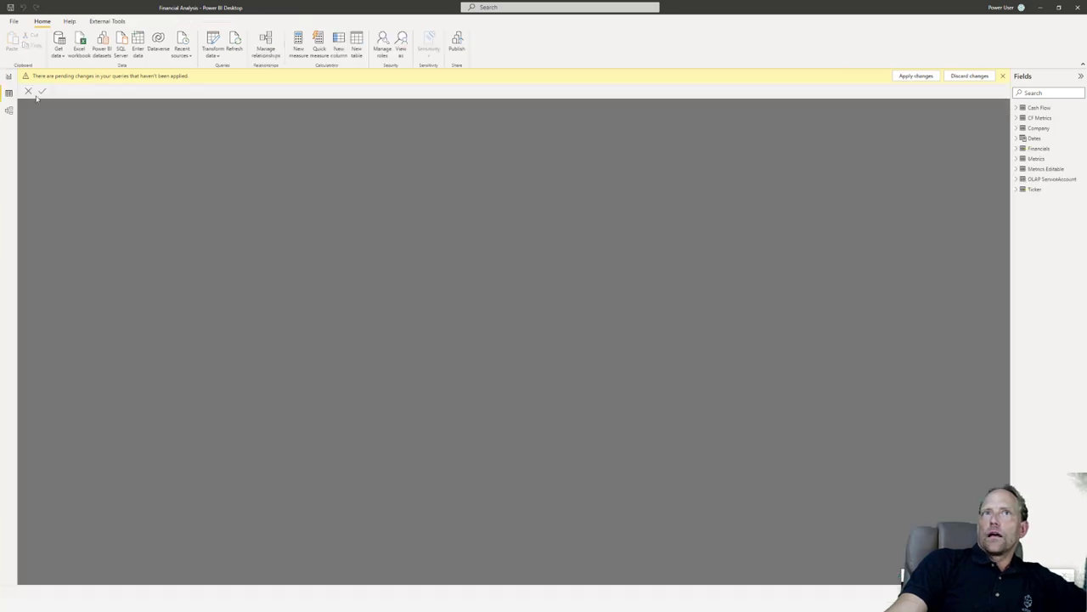
{"action": "left_click", "coordinate": [1039, 148]}
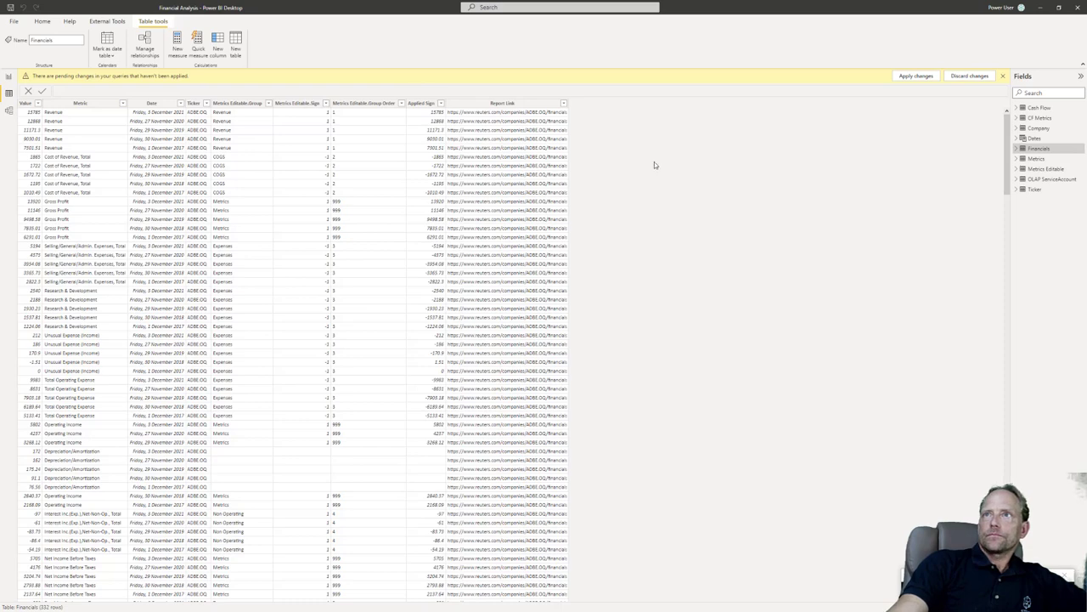
{"action": "left_click", "coordinate": [8, 76]}
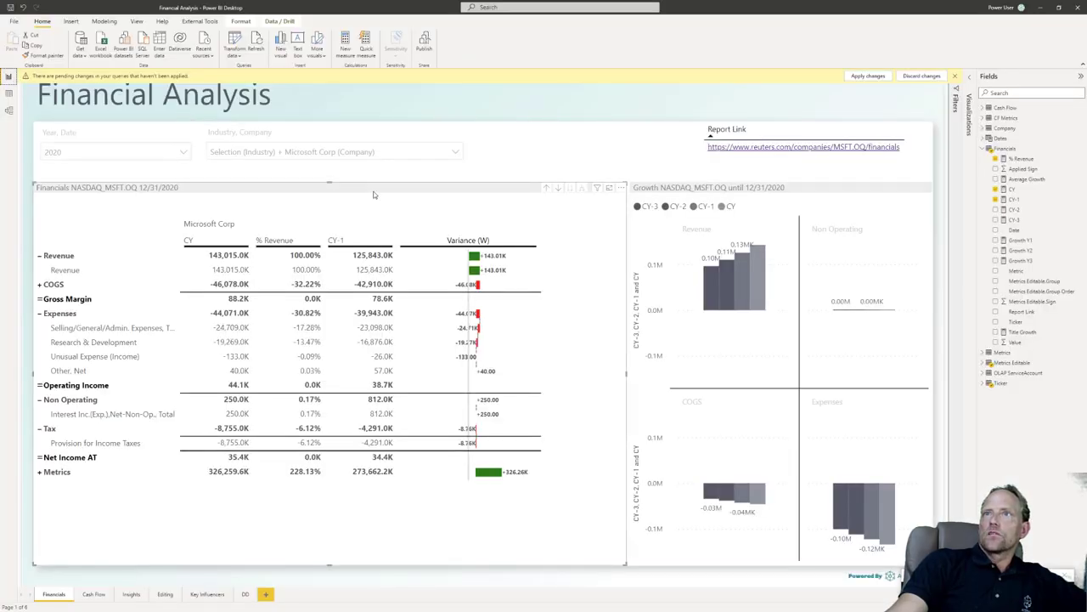
- Show the Financials matrix's field assignments and review the formulas of the CY and CY-1 measures
{"action": "left_click", "coordinate": [969, 85]}
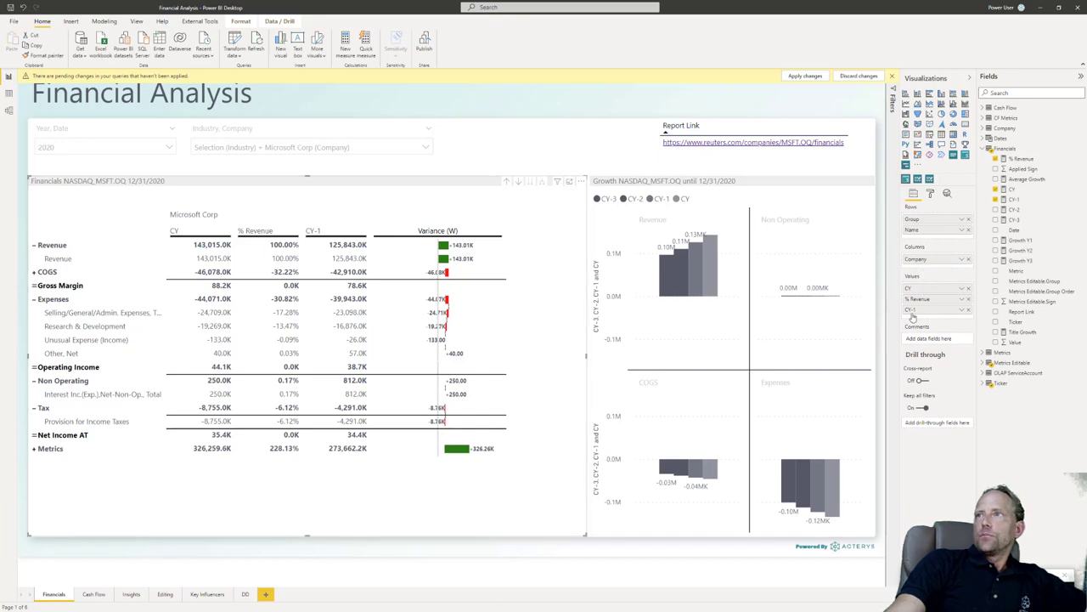
{"action": "left_click", "coordinate": [1024, 190]}
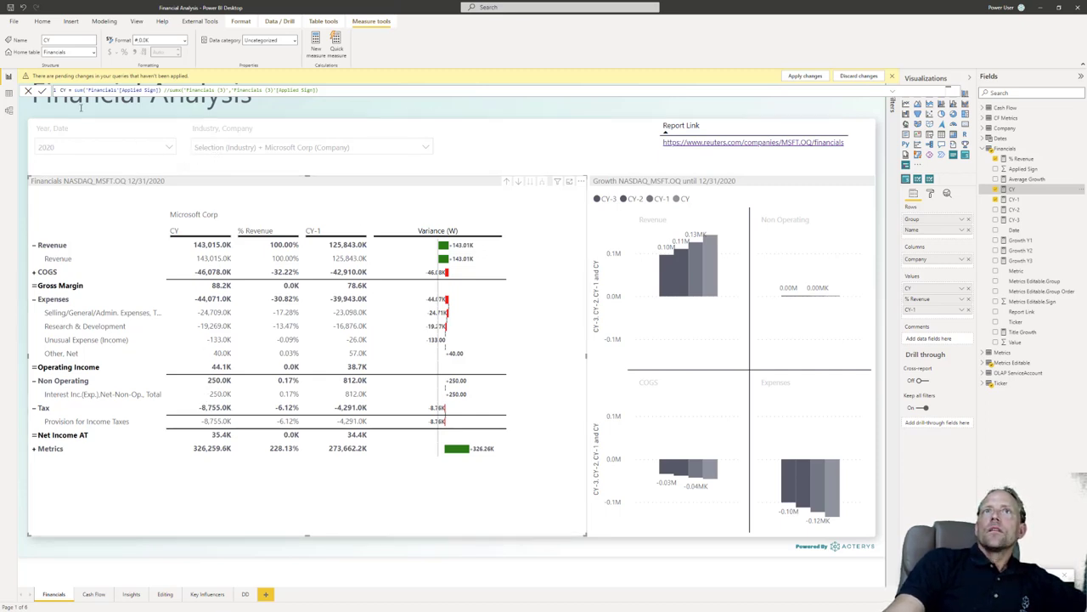
{"action": "left_click", "coordinate": [1015, 199]}
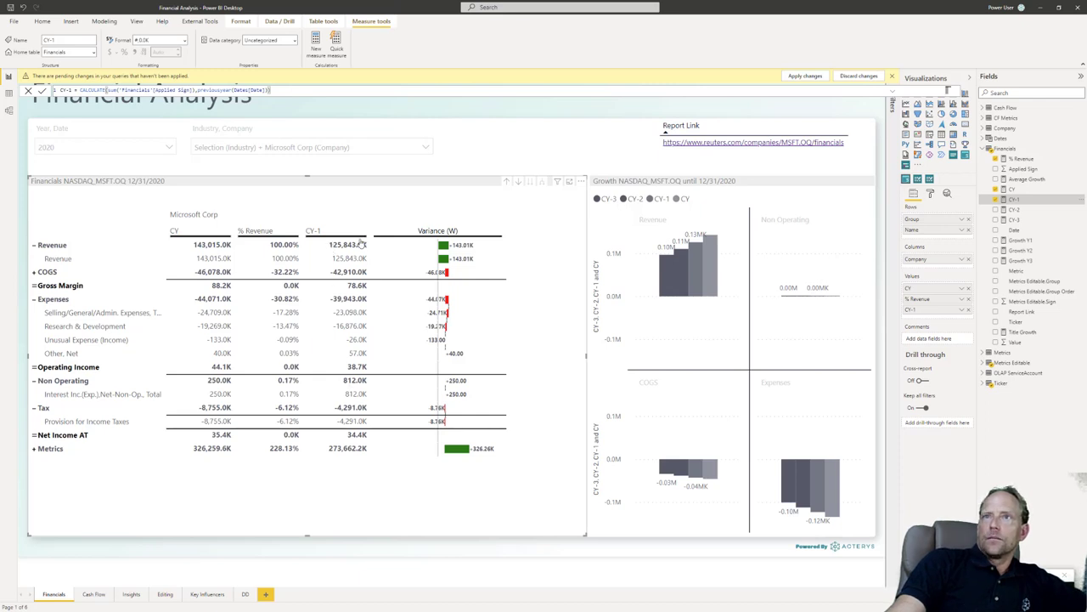
- Switch the Financials matrix's variance column to percentages and back to the Variance (W) display
{"action": "mouse_move", "coordinate": [365, 395]}
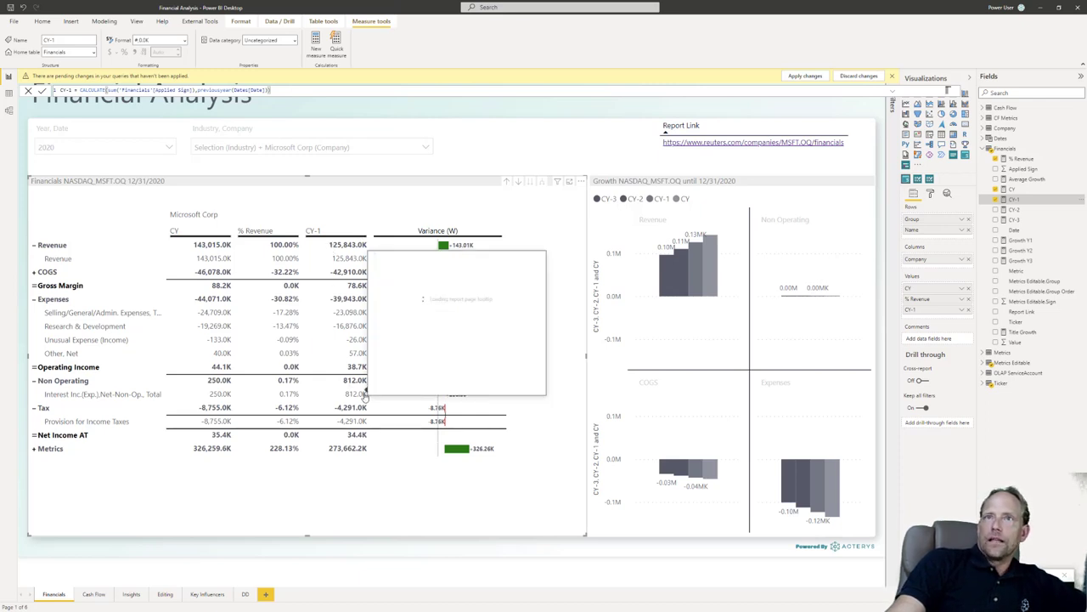
{"action": "left_click", "coordinate": [441, 235]}
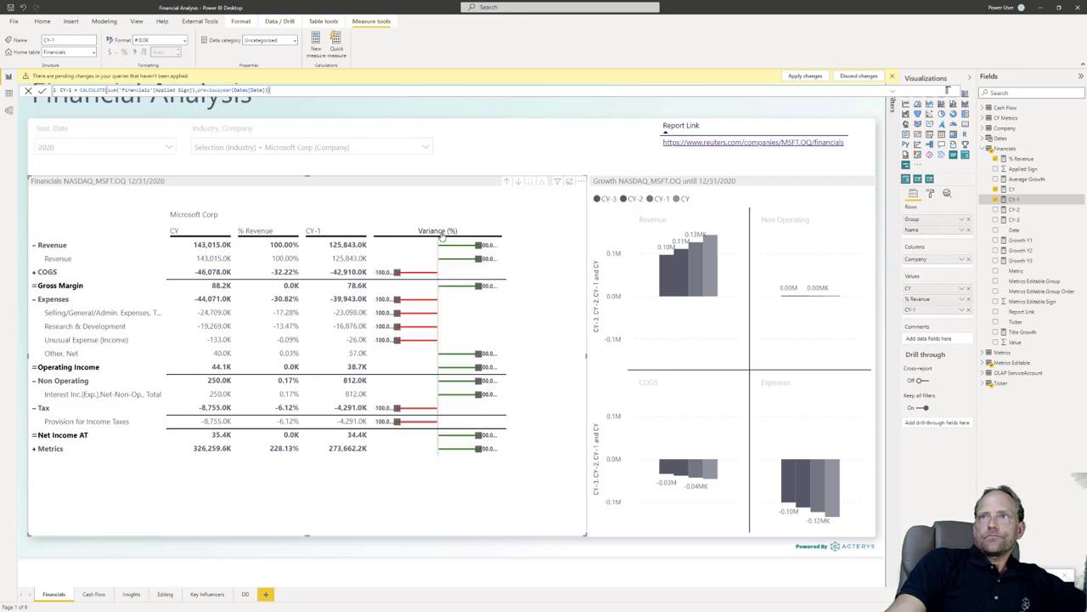
{"action": "left_click", "coordinate": [441, 235]}
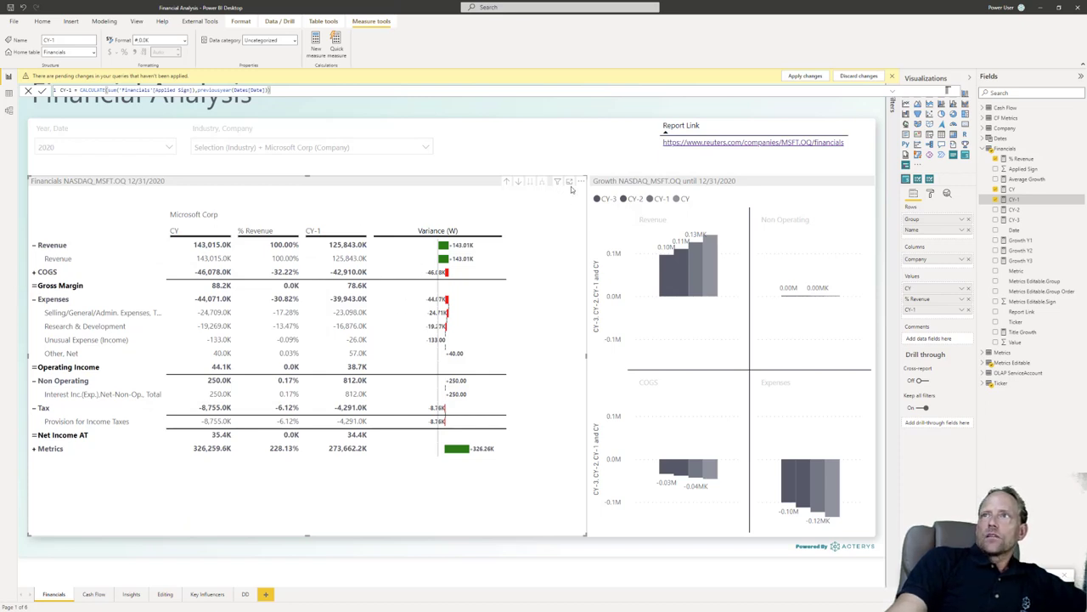
- Open the Financials matrix for editing and remove the tax term from the Gross Margin row formula, leaving [Revenue] + [COGS]
{"action": "left_click", "coordinate": [581, 181]}
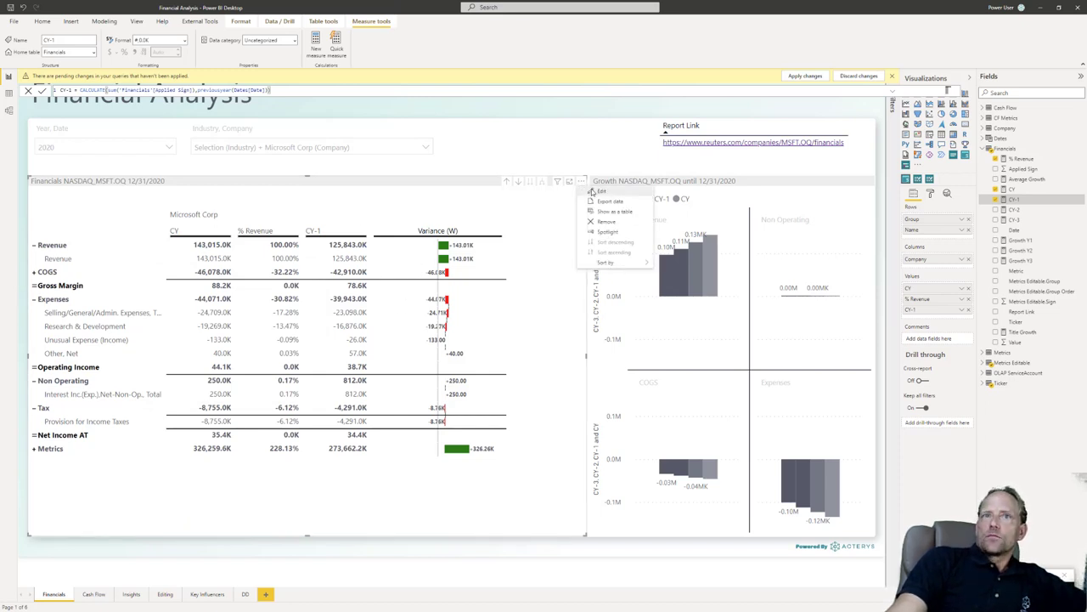
{"action": "left_click", "coordinate": [601, 191]}
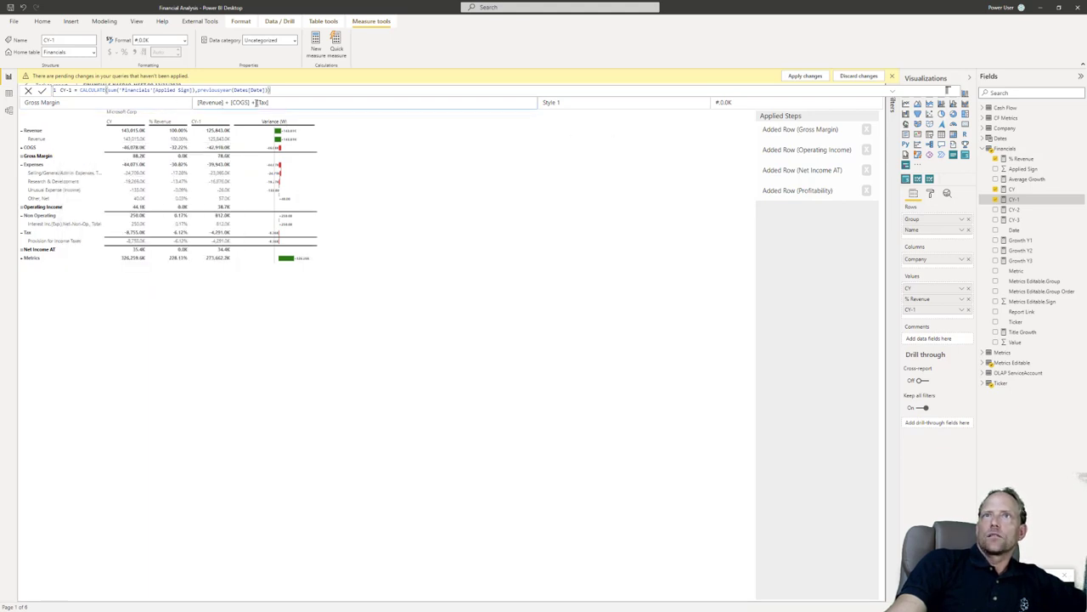
{"action": "left_click_drag", "start_coordinate": [253, 102], "coordinate": [300, 102]}
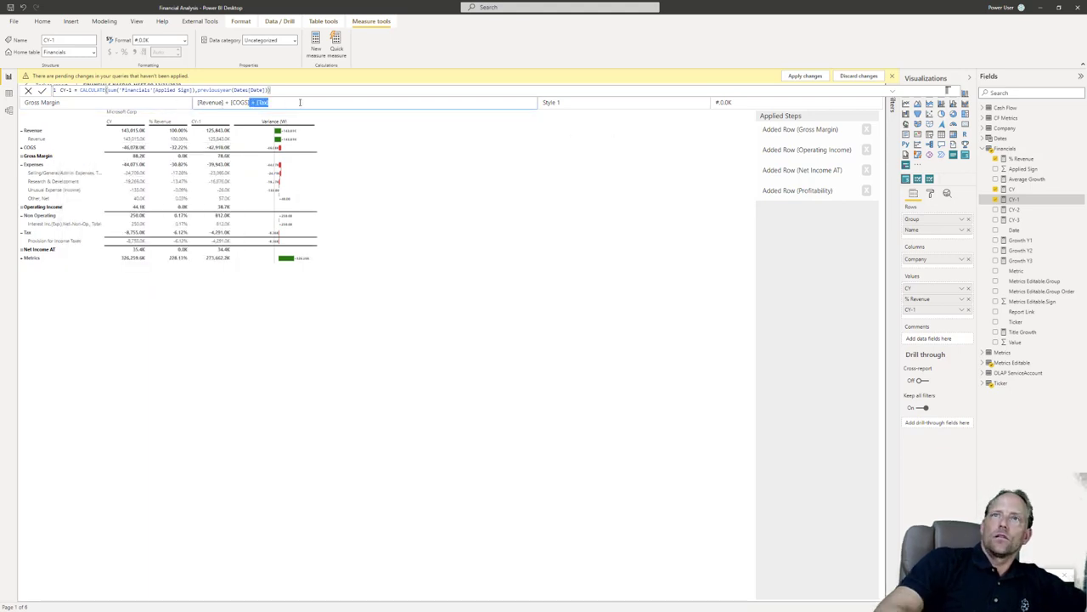
{"action": "key", "text": "BackSpace"}
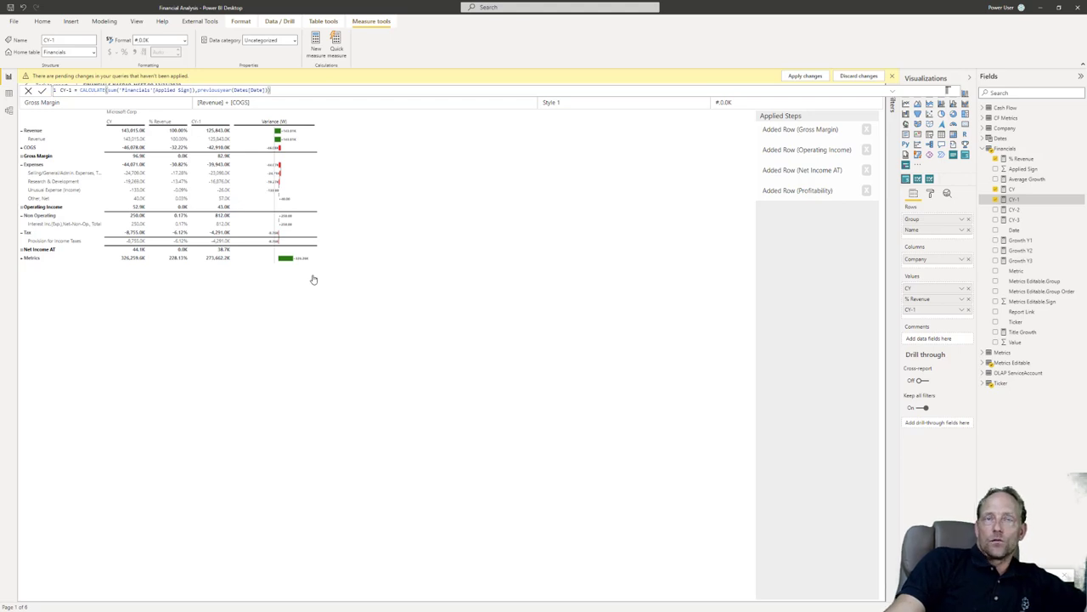
- Switch to the slide presentation and advance from the Star Schema slide to the Income Statement example, pointing out its subtotal rows
{"action": "left_click", "coordinate": [891, 75]}
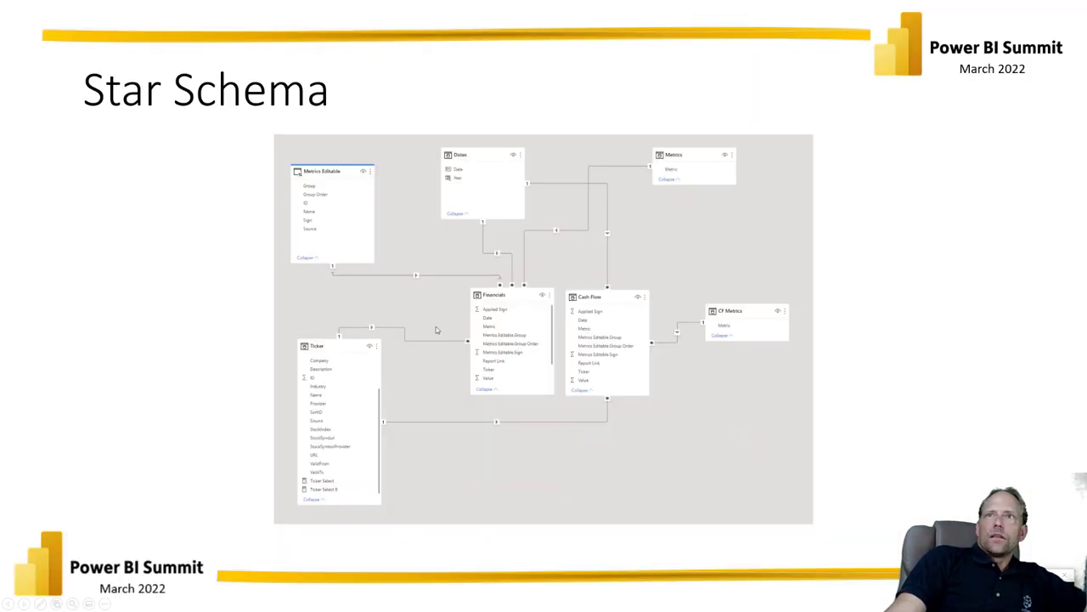
{"action": "key", "text": "Right"}
{"action": "key", "text": "Right"}
{"action": "key", "text": "Right"}
{"action": "key", "text": "Right"}
{"action": "key", "text": "Right"}
{"action": "key", "text": "Right"}
{"action": "key", "text": "Right"}
{"action": "key", "text": "Right"}
{"action": "key", "text": "Right"}
{"action": "key", "text": "Right"}
{"action": "key", "text": "Right"}
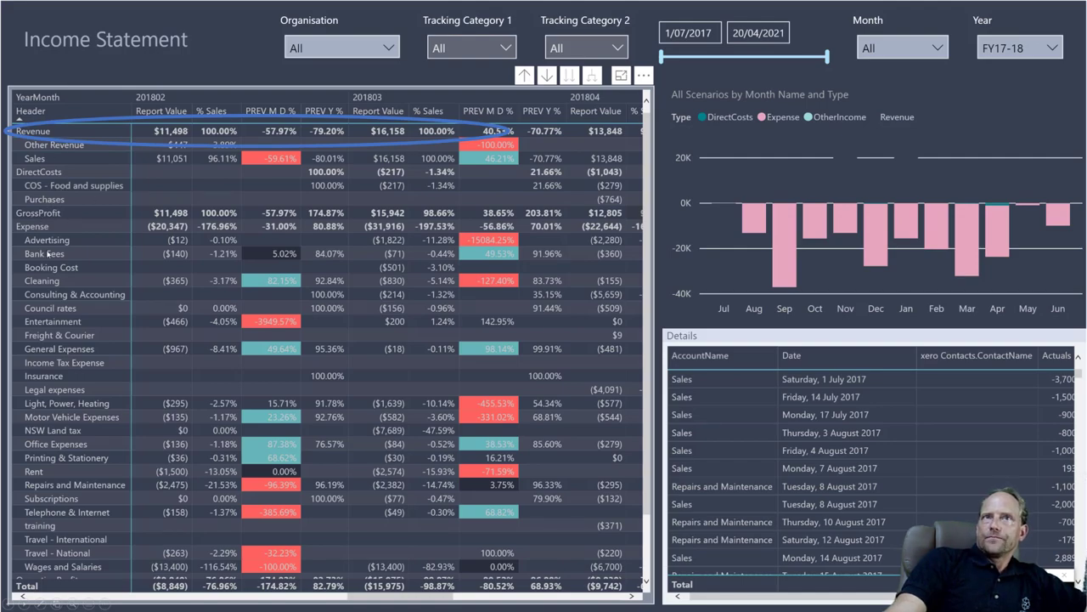
{"action": "left_click_drag", "start_coordinate": [505, 208], "coordinate": [17, 223]}
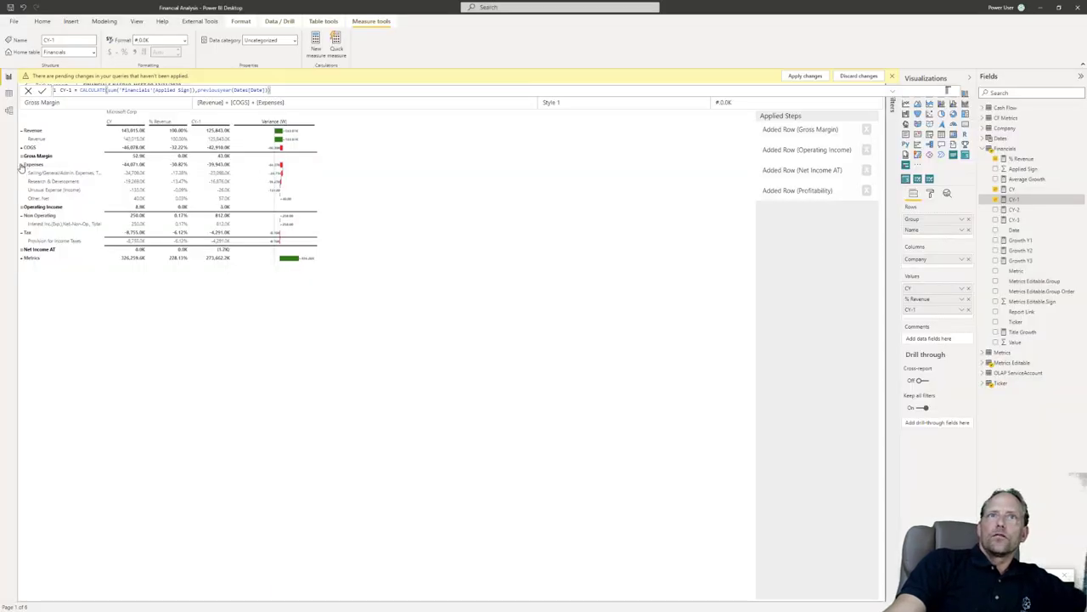
- Collapse and re-expand the Expenses group in the matrix being edited, and inspect the Operating Income row
{"action": "left_click", "coordinate": [22, 166]}
{"action": "left_click", "coordinate": [22, 166]}
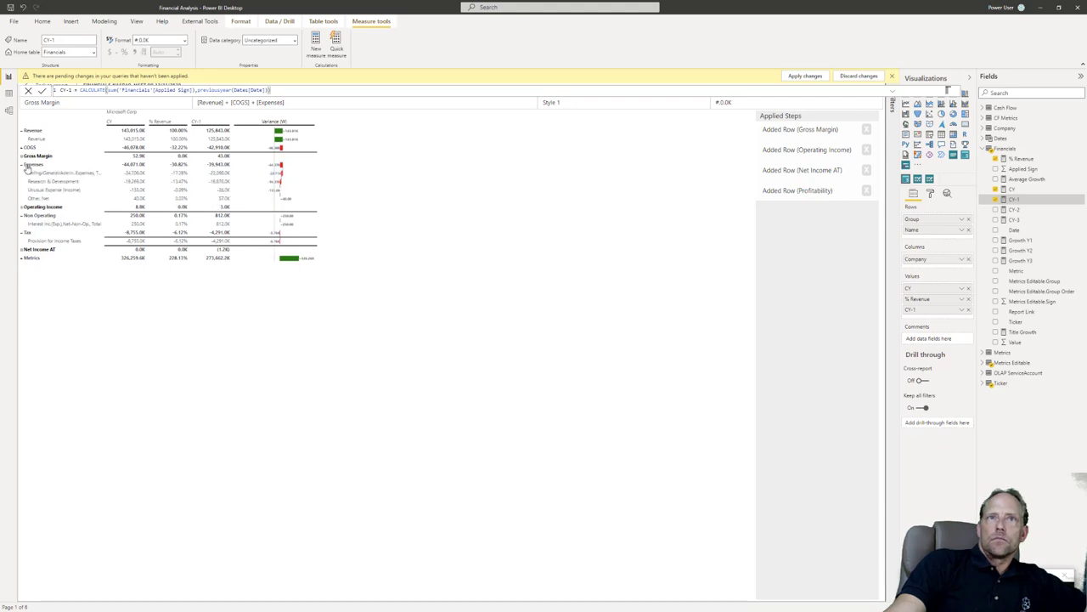
{"action": "mouse_move", "coordinate": [43, 193]}
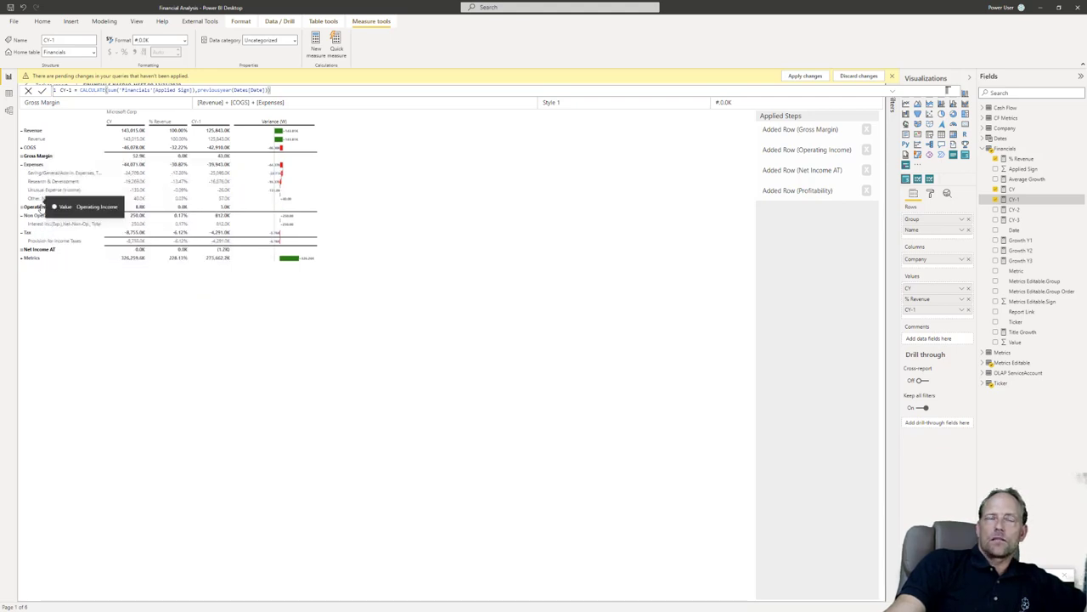